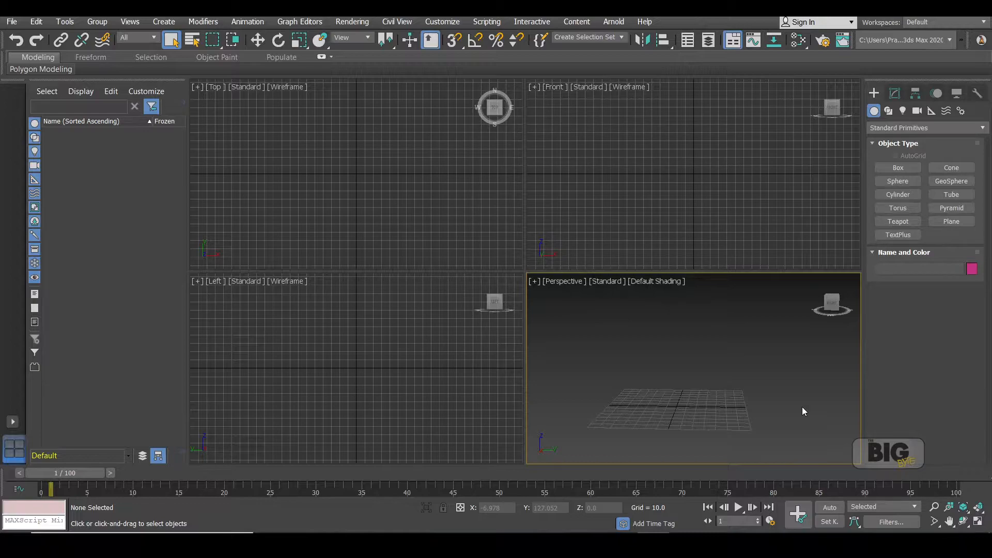
Maximize the Perspective view and create a FumeFX container about 142 x 142 x 79 units over the grid.
{"action": "key", "text": "alt+w"}
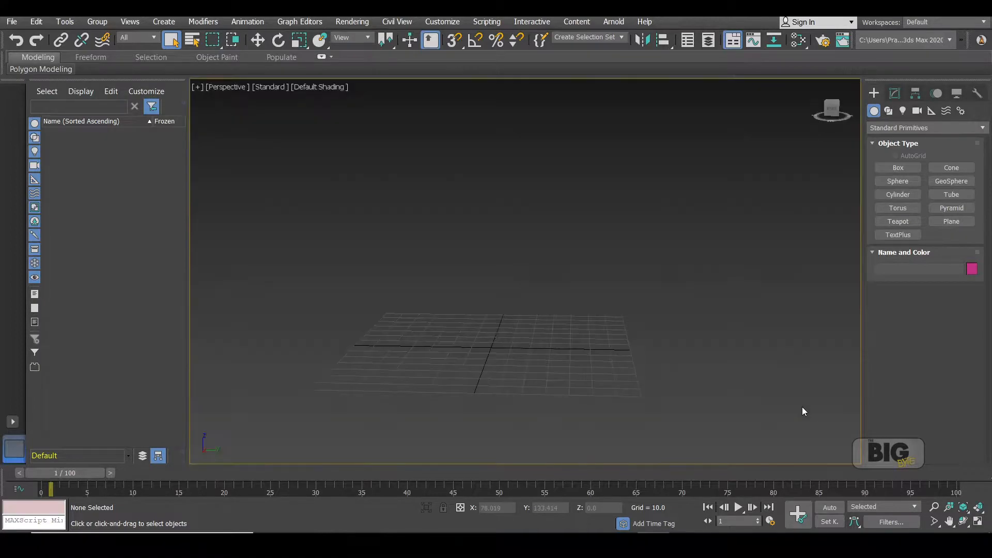
{"action": "left_click", "coordinate": [894, 94]}
{"action": "left_click", "coordinate": [875, 93]}
{"action": "left_click", "coordinate": [914, 128]}
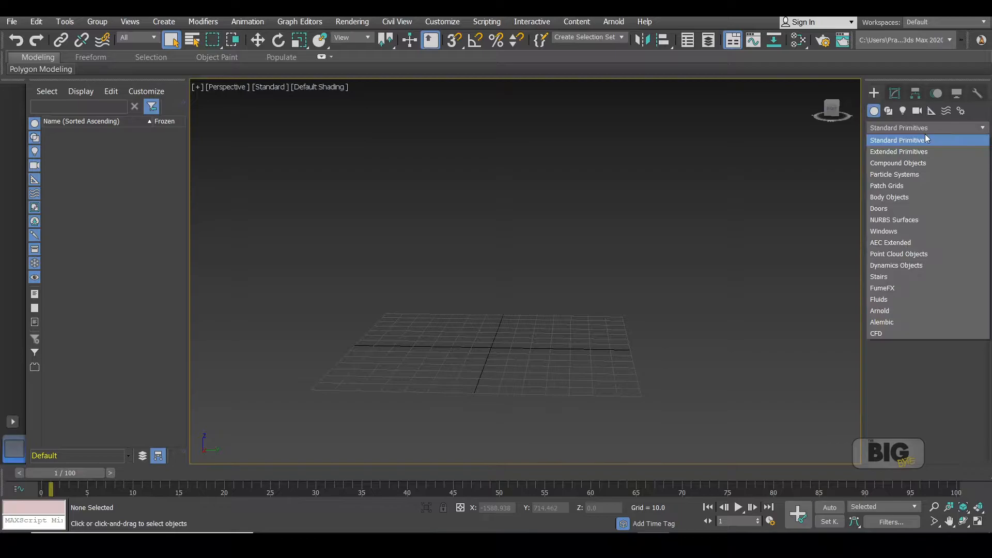
{"action": "left_click", "coordinate": [914, 288]}
{"action": "middle_click_drag", "start_coordinate": [672, 317], "coordinate": [622, 295], "text": "alt"}
{"action": "left_click", "coordinate": [904, 167]}
{"action": "left_click_drag", "start_coordinate": [387, 222], "coordinate": [654, 401]}
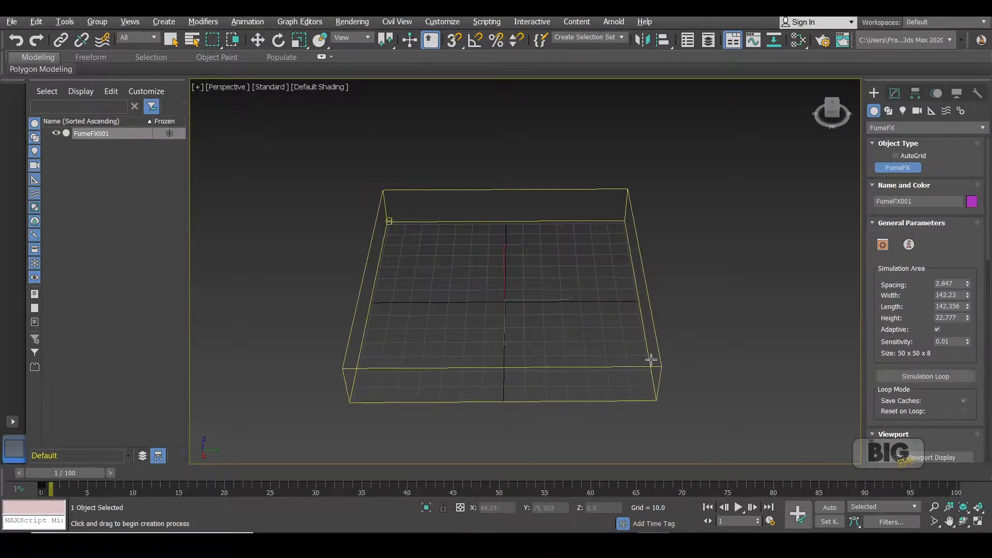
{"action": "left_click", "coordinate": [656, 202]}
{"action": "middle_click_drag", "start_coordinate": [698, 297], "coordinate": [727, 275], "text": "alt"}
{"action": "key", "text": "w"}
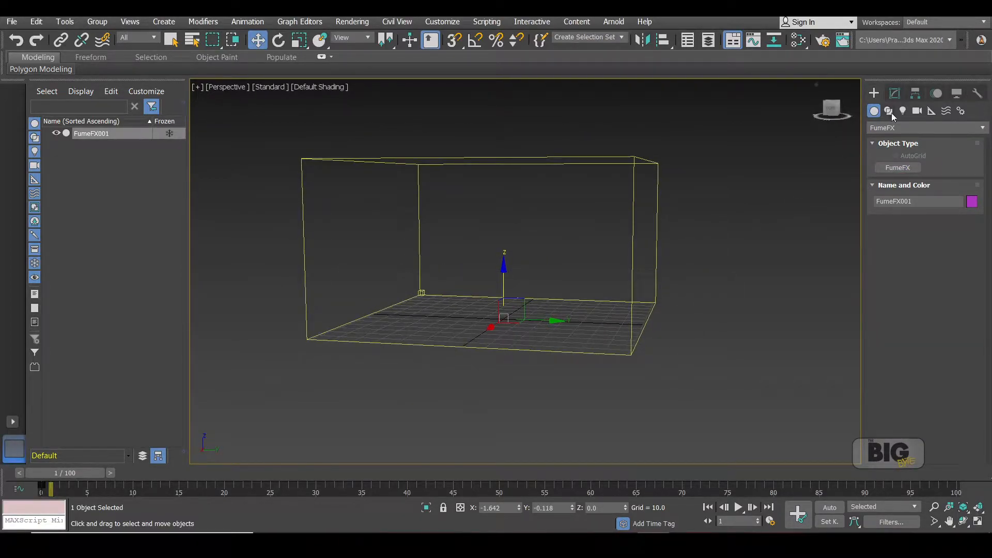
{"action": "middle_click_drag", "start_coordinate": [623, 199], "coordinate": [636, 202], "text": "alt"}
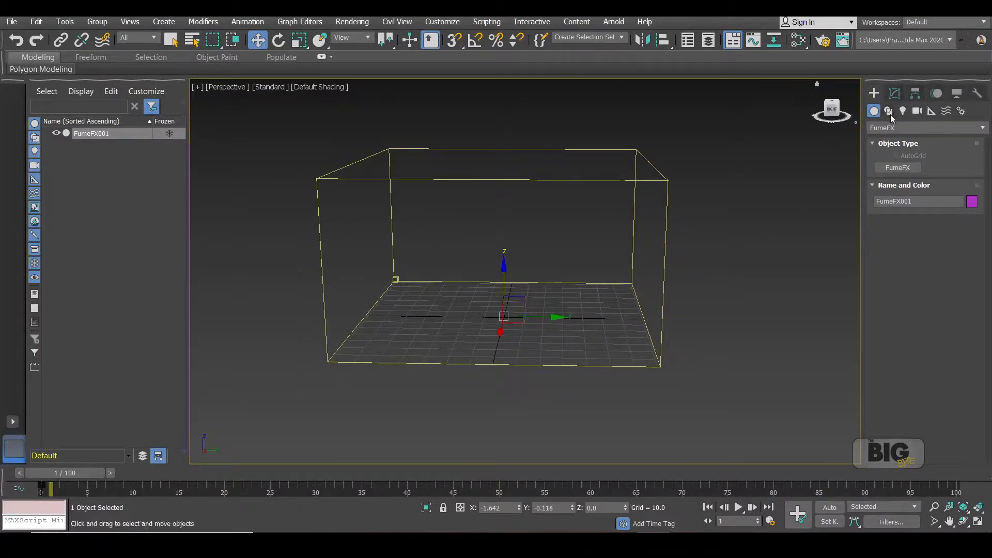
Create a sphere with a radius of about 7.2 near the centre of the container's floor.
{"action": "left_click", "coordinate": [896, 128]}
{"action": "left_click", "coordinate": [903, 136]}
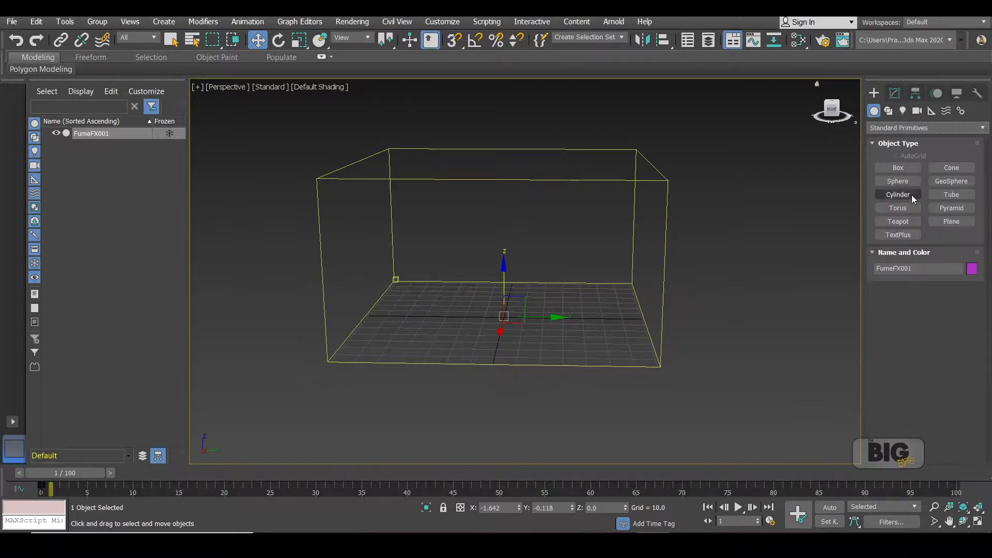
{"action": "left_click", "coordinate": [898, 181]}
{"action": "middle_click_drag", "start_coordinate": [657, 261], "coordinate": [540, 321], "text": "alt"}
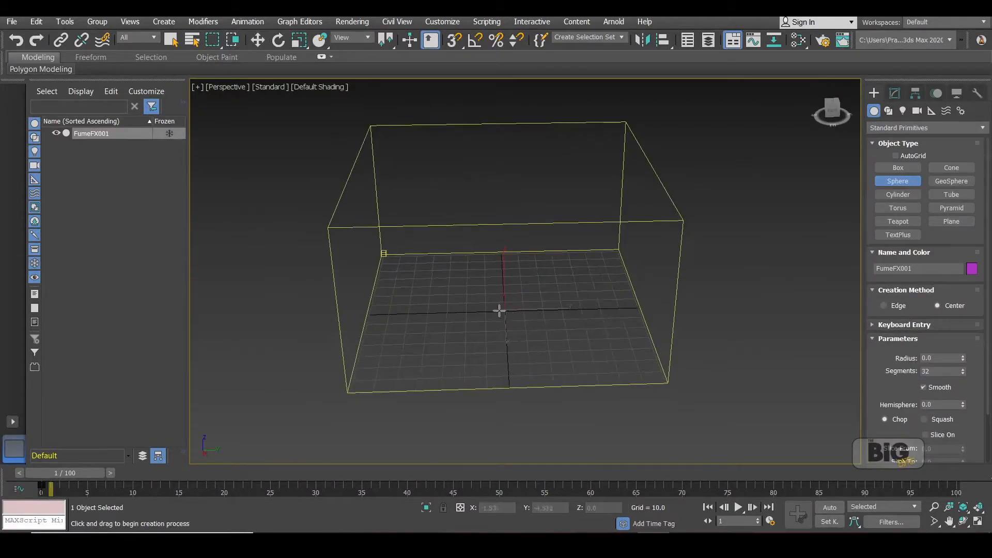
{"action": "left_click_drag", "start_coordinate": [496, 311], "coordinate": [510, 312]}
Stretch the sphere to about 146% along Z, then scale it uniformly to about 79%.
{"action": "key", "text": "r"}
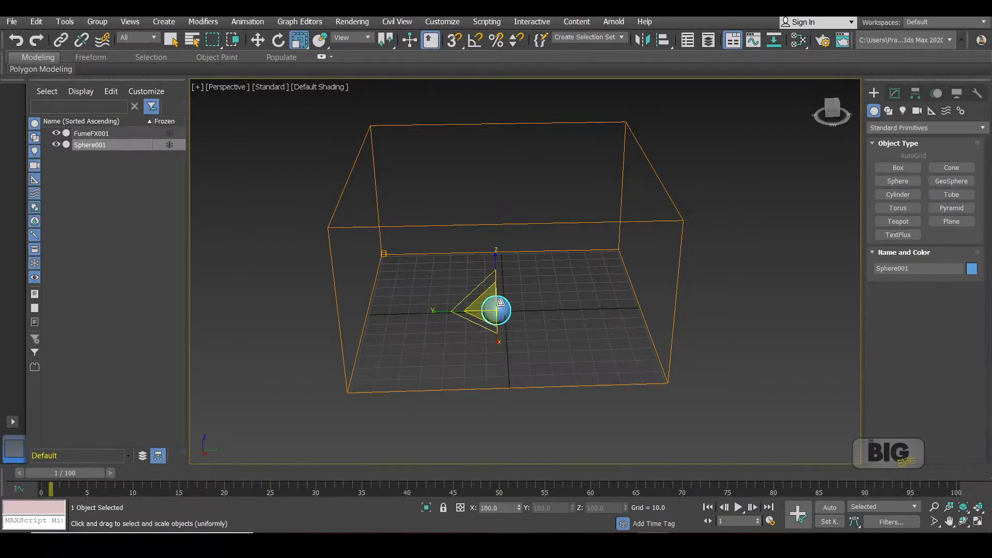
{"action": "left_click_drag", "start_coordinate": [496, 310], "coordinate": [495, 246]}
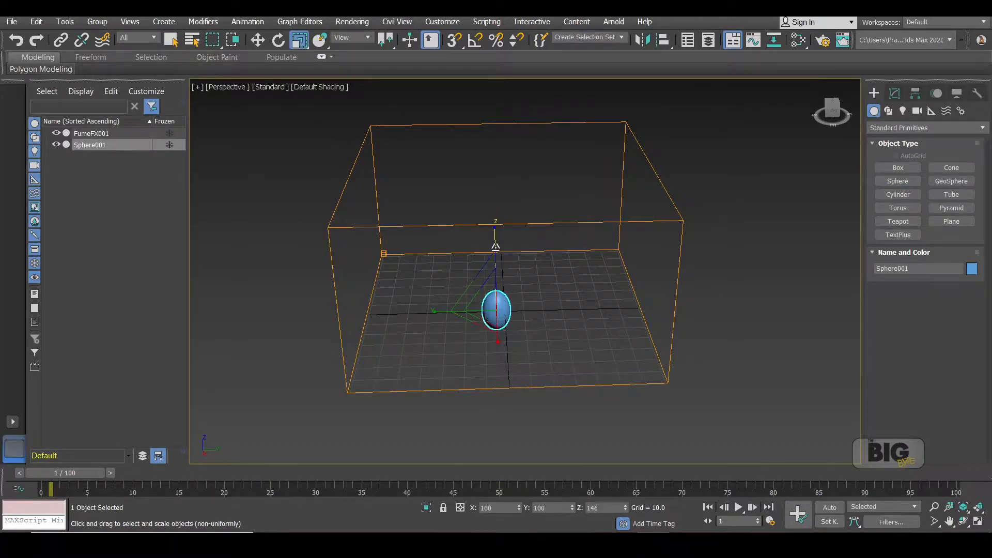
{"action": "middle_click_drag", "start_coordinate": [528, 321], "coordinate": [528, 301], "text": "alt"}
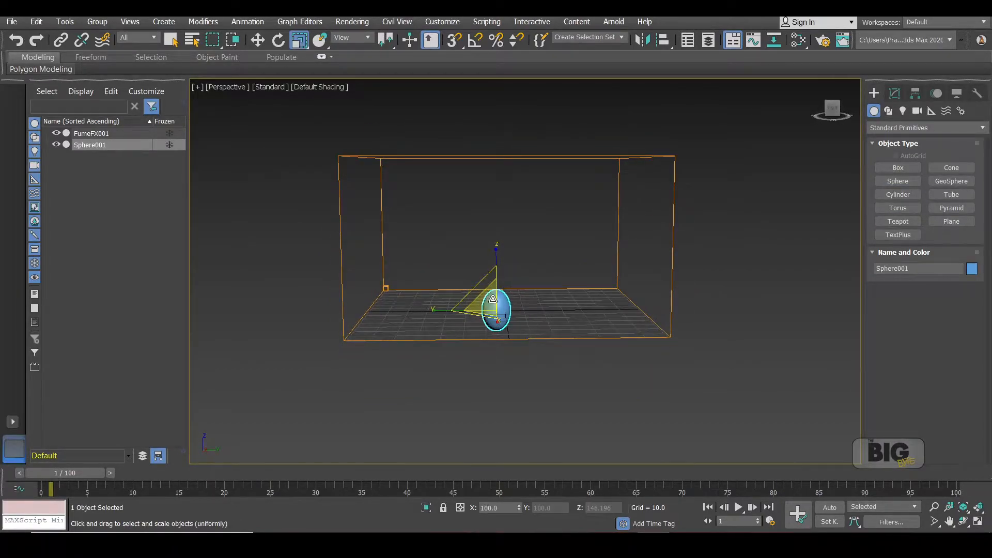
{"action": "left_click_drag", "start_coordinate": [489, 301], "coordinate": [489, 315]}
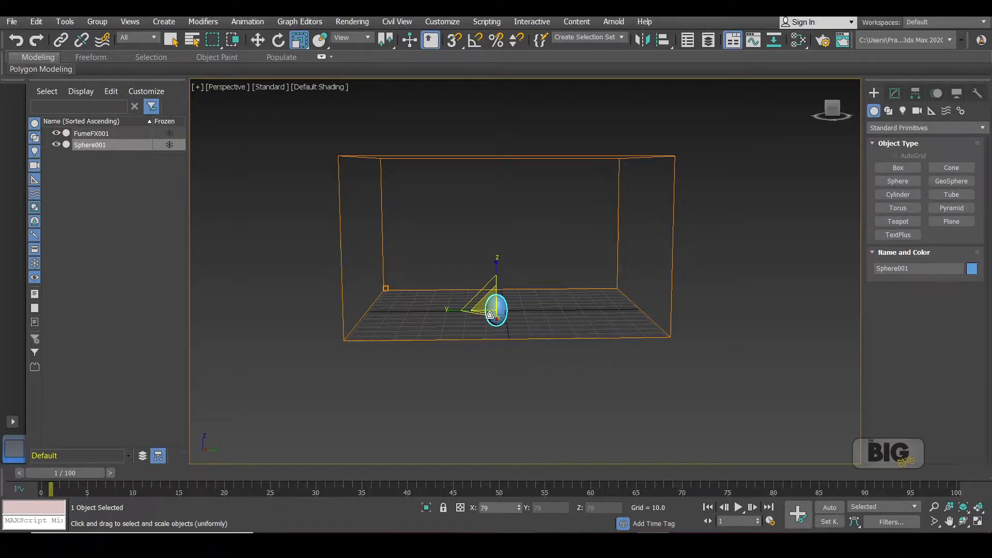
Move the sphere up along Z to the top of the FumeFX container, at a height of about 73 units.
{"action": "key", "text": "w"}
{"action": "left_click_drag", "start_coordinate": [496, 269], "coordinate": [517, 126]}
{"action": "left_click_drag", "start_coordinate": [541, 169], "coordinate": [601, 154]}
{"action": "left_click", "coordinate": [603, 155]}
{"action": "left_click", "coordinate": [503, 169]}
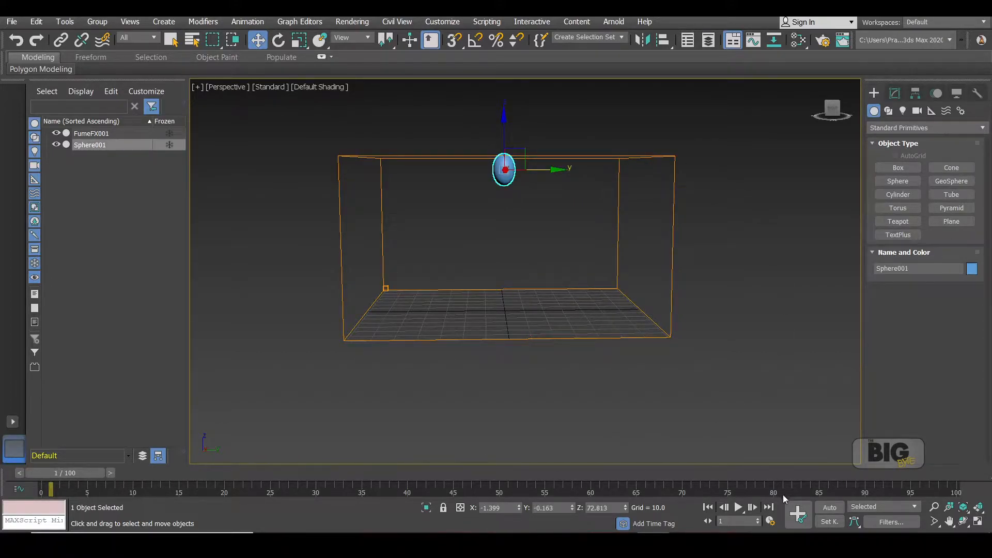
Animate the sphere with Auto Key to drop to a Z height of about 7.5 at frame 25.
{"action": "left_click", "coordinate": [829, 508]}
{"action": "left_click_drag", "start_coordinate": [84, 475], "coordinate": [296, 454]}
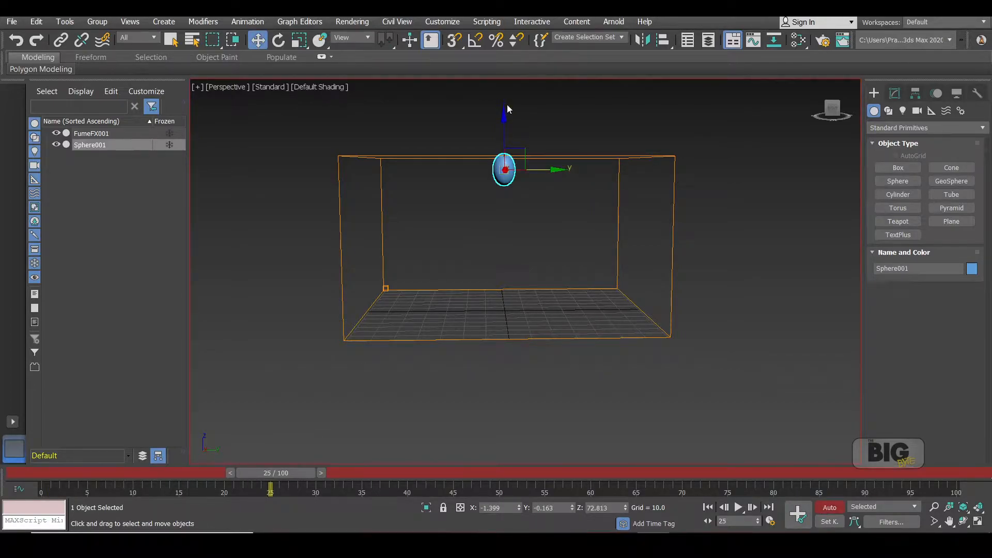
{"action": "left_click_drag", "start_coordinate": [507, 109], "coordinate": [530, 239]}
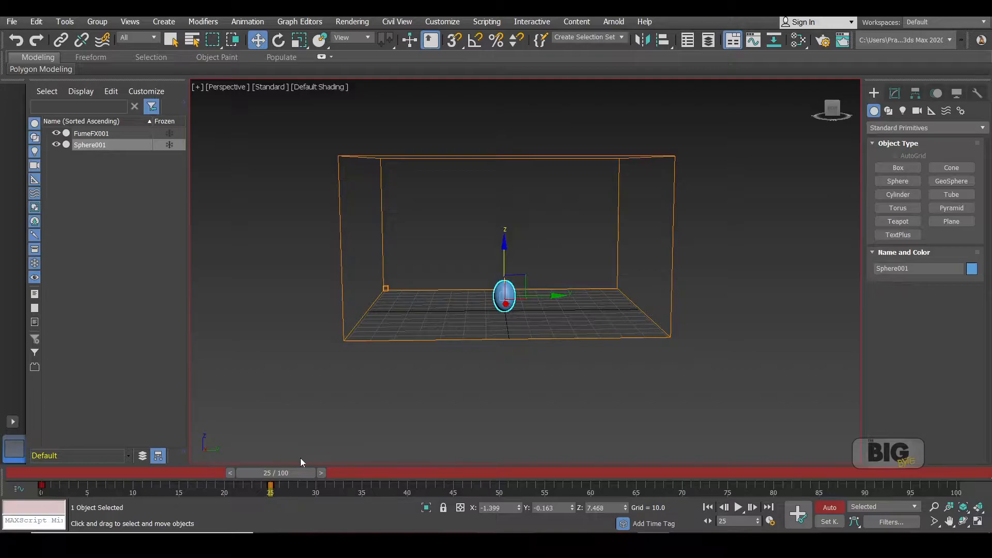
{"action": "left_click_drag", "start_coordinate": [294, 470], "coordinate": [67, 458]}
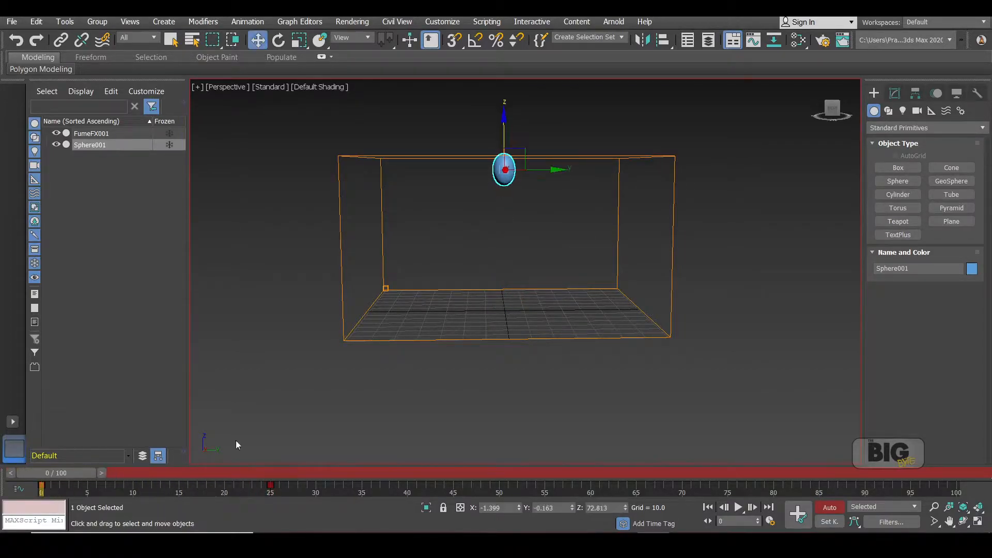
{"action": "left_click", "coordinate": [829, 507]}
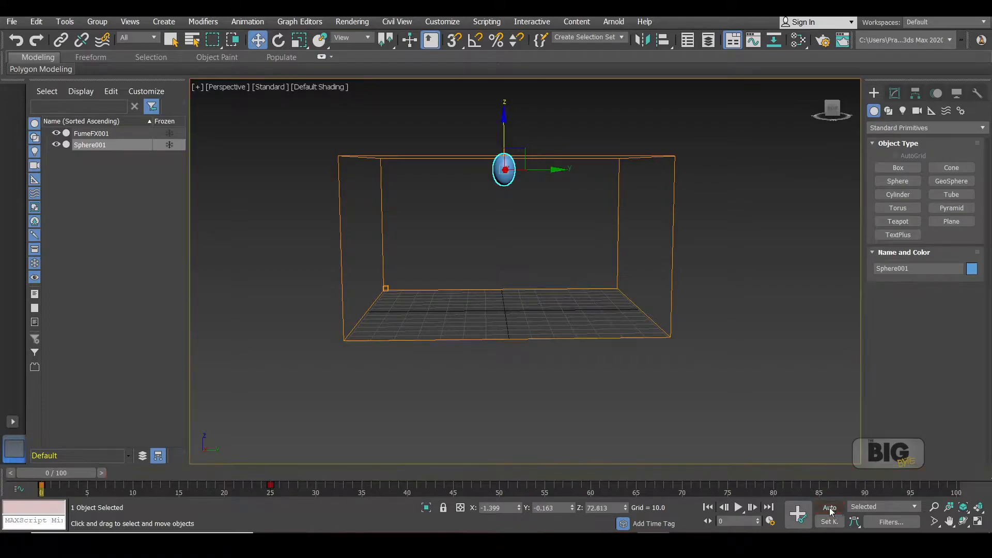
Set the FumeFX container's simulation area to 150 wide, 150 long and 100 high, then close its settings.
{"action": "left_click", "coordinate": [659, 156]}
{"action": "left_click", "coordinate": [899, 95]}
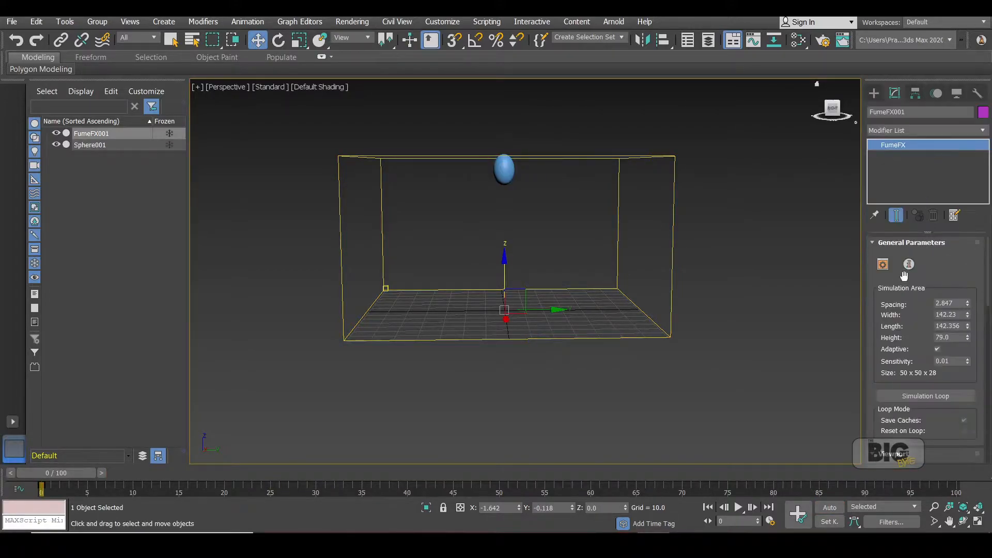
{"action": "left_click_drag", "start_coordinate": [467, 15], "coordinate": [153, 39]}
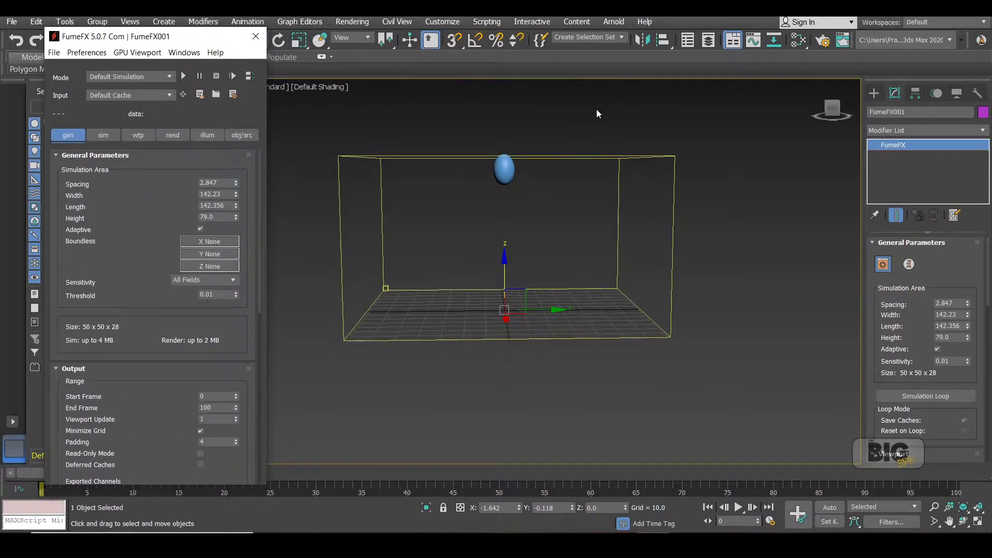
{"action": "double_click", "coordinate": [228, 196]}
{"action": "type", "text": "150"}
{"action": "key", "text": "Tab"}
{"action": "type", "text": "150"}
{"action": "key", "text": "Tab"}
{"action": "key", "text": "Return"}
{"action": "left_click", "coordinate": [504, 168]}
{"action": "left_click", "coordinate": [255, 36]}
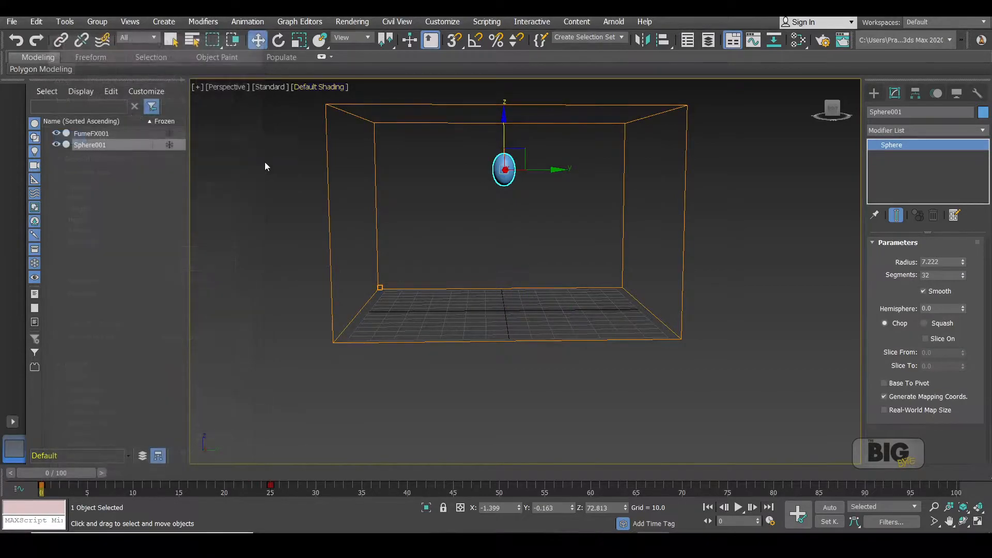
Raise the sphere's frame 0 position by about 23 units along Z using Auto Key.
{"action": "left_click", "coordinate": [831, 506]}
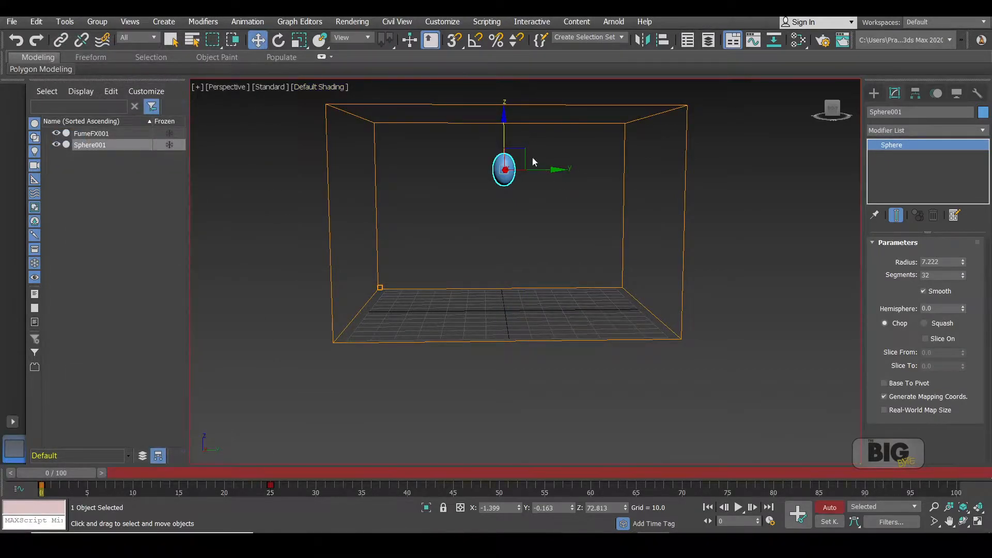
{"action": "left_click_drag", "start_coordinate": [504, 119], "coordinate": [505, 73]}
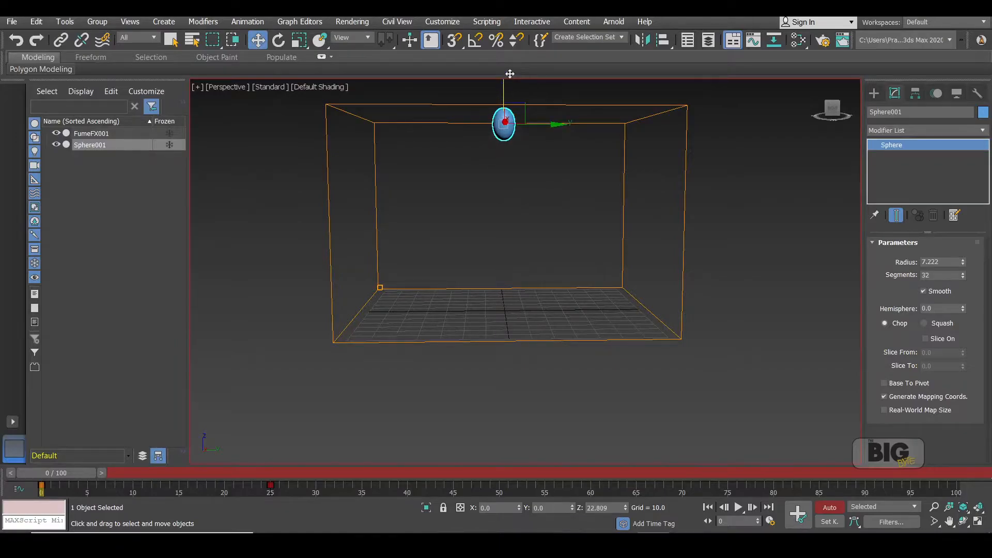
{"action": "left_click", "coordinate": [841, 506]}
{"action": "left_click_drag", "start_coordinate": [86, 472], "coordinate": [41, 453]}
Add an object source to the FumeFX container and assign the sphere as its emitting object.
{"action": "middle_click_drag", "start_coordinate": [594, 335], "coordinate": [632, 335], "text": "alt"}
{"action": "left_click", "coordinate": [665, 304]}
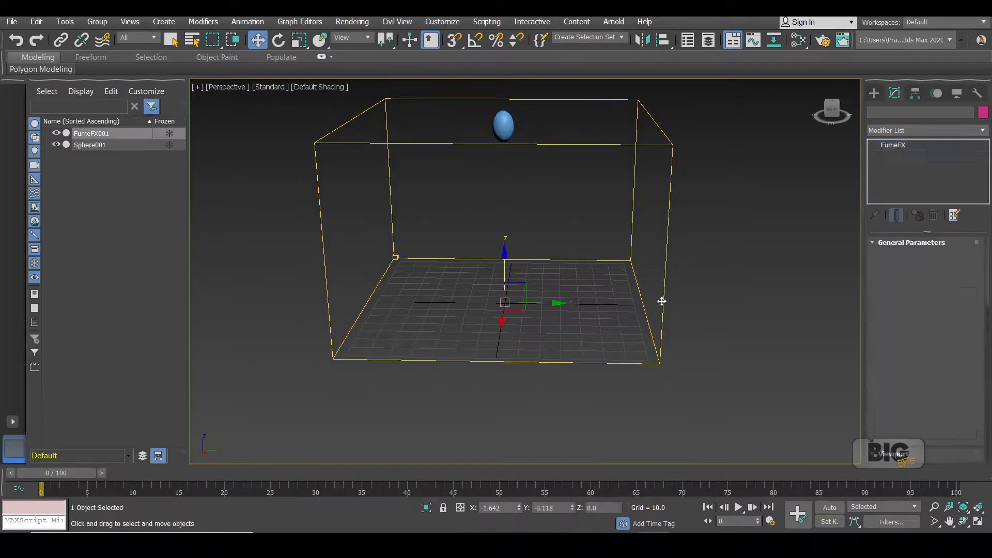
{"action": "left_click", "coordinate": [887, 270]}
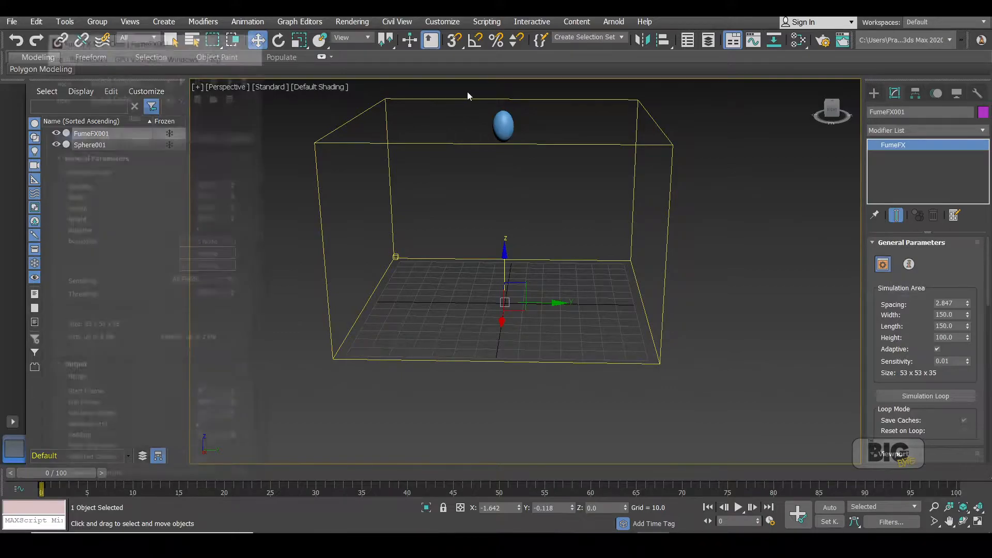
{"action": "left_click", "coordinate": [242, 135]}
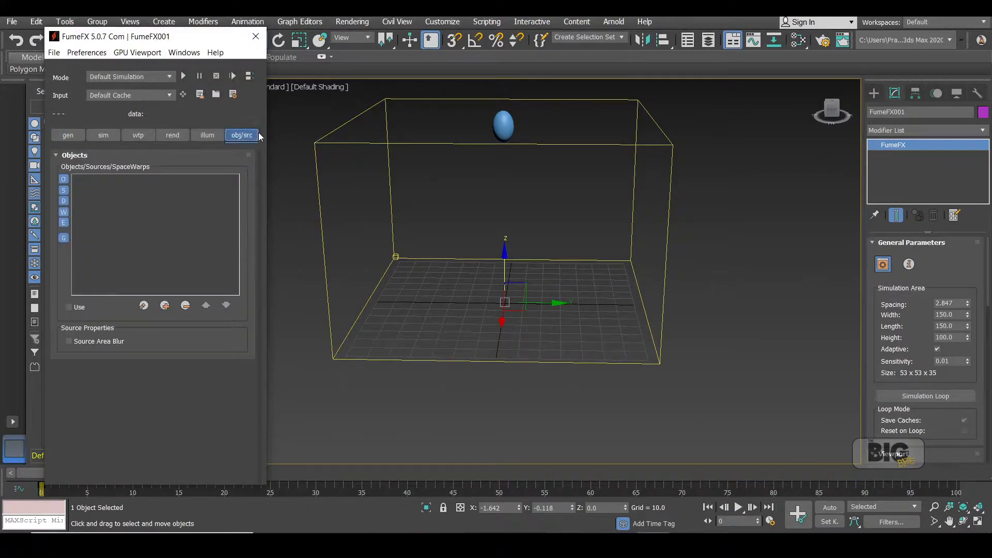
{"action": "left_click", "coordinate": [143, 305]}
{"action": "left_click", "coordinate": [170, 329]}
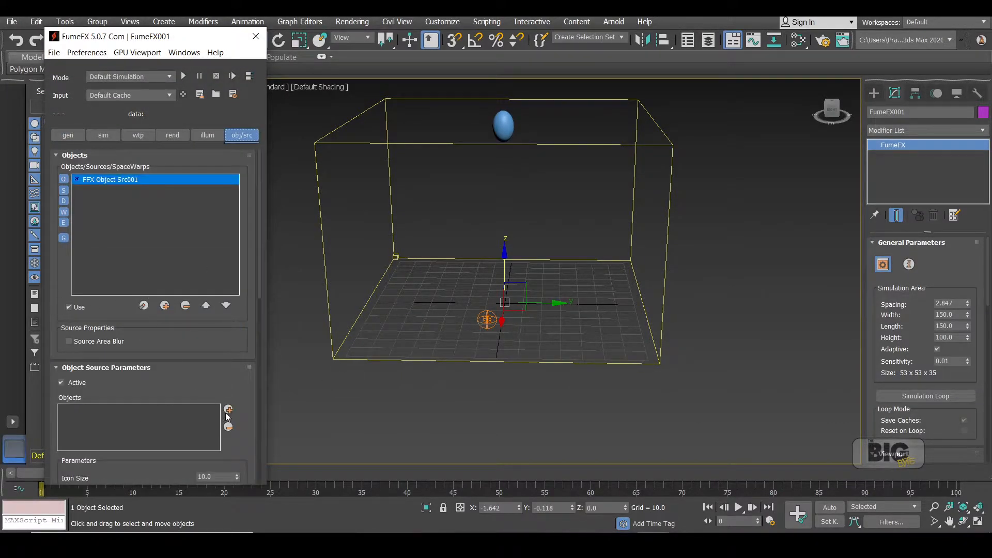
{"action": "left_click", "coordinate": [503, 126]}
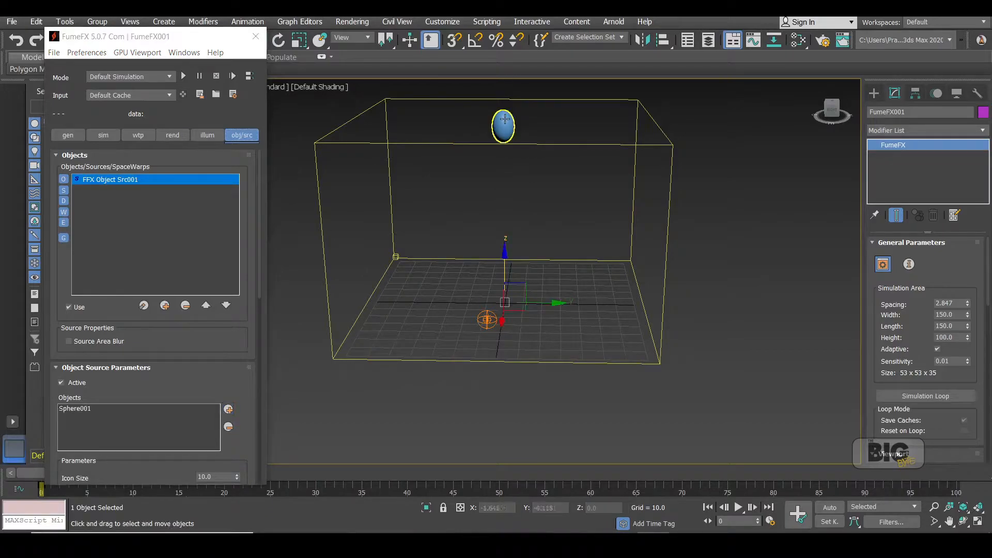
Run the default FumeFX simulation and stop it at about frame 22.
{"action": "middle_click_drag", "start_coordinate": [634, 162], "coordinate": [654, 213], "text": "alt"}
{"action": "left_click", "coordinate": [183, 78]}
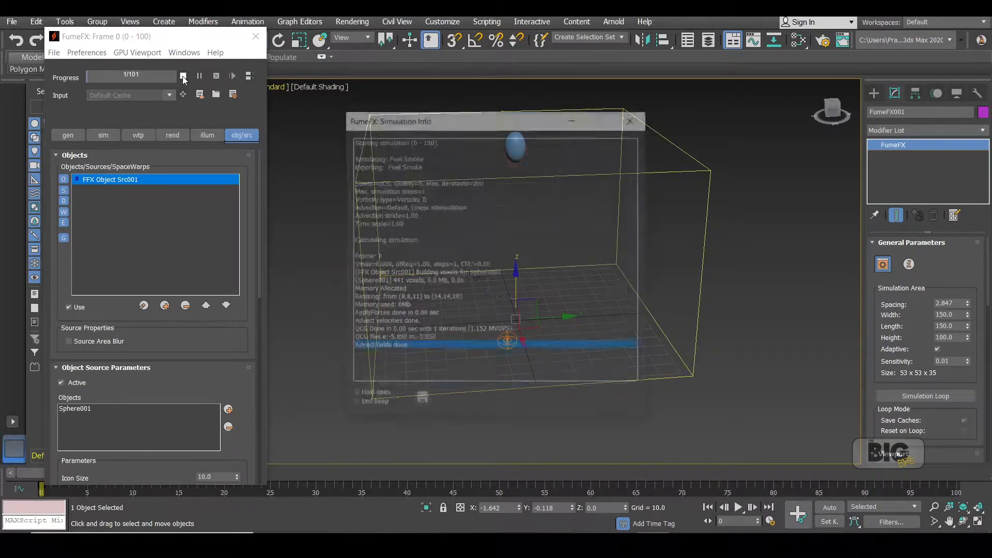
{"action": "left_click_drag", "start_coordinate": [402, 119], "coordinate": [783, 261]}
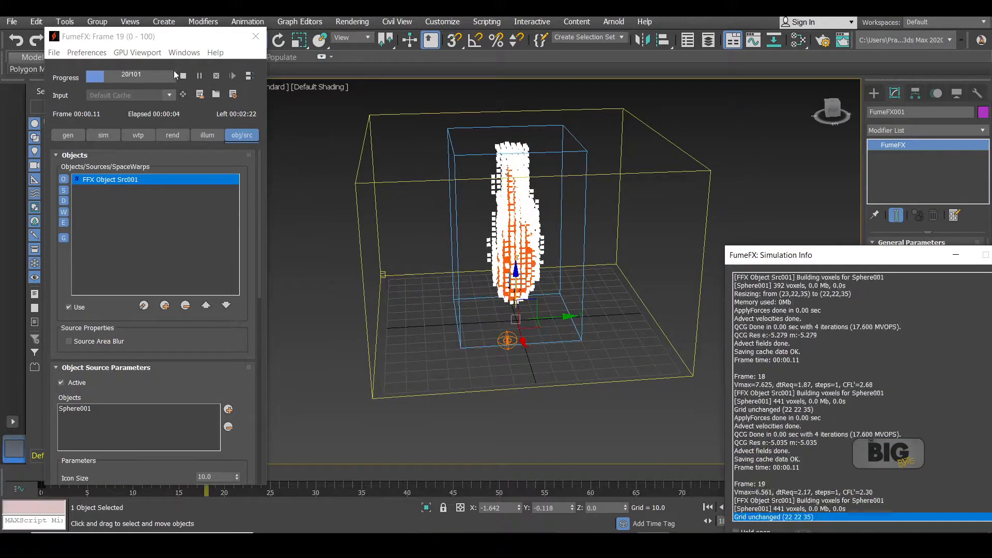
{"action": "left_click", "coordinate": [184, 76]}
Enable the GPU viewport display to preview the container's fire and smoke.
{"action": "middle_click_drag", "start_coordinate": [563, 269], "coordinate": [630, 248], "text": "alt"}
{"action": "scroll", "coordinate": [930, 331], "scroll_direction": "down", "scroll_amount": 5}
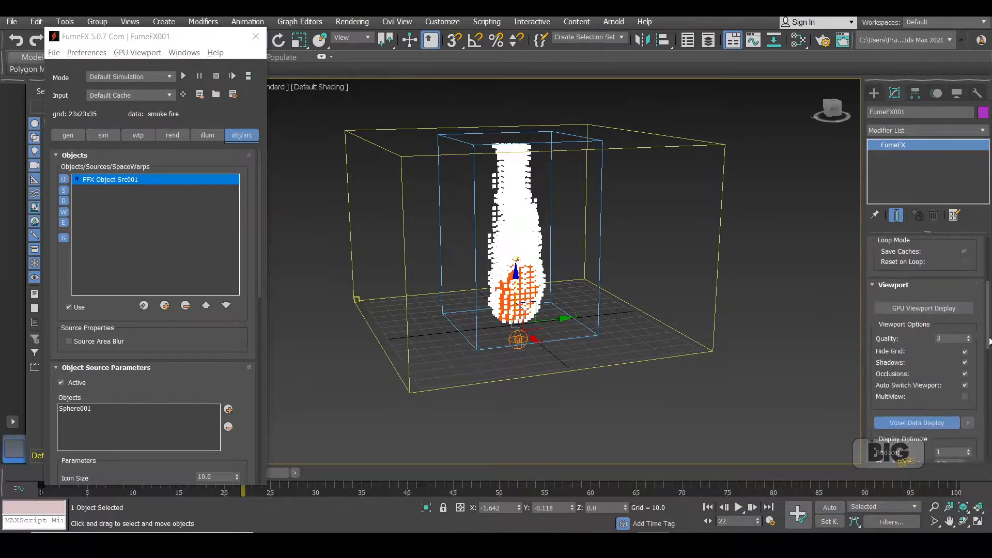
{"action": "left_click", "coordinate": [940, 303]}
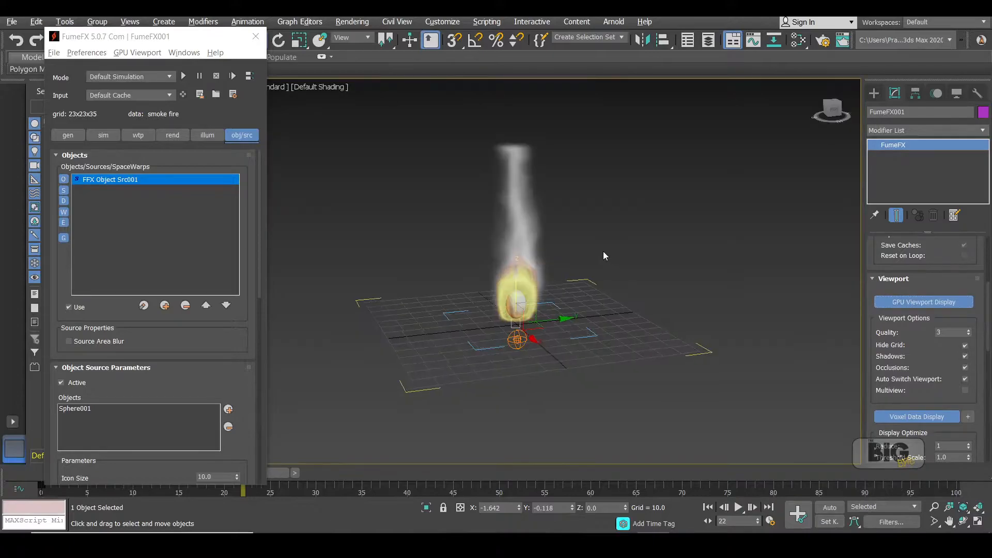
{"action": "middle_click_drag", "start_coordinate": [603, 248], "coordinate": [568, 267], "text": "alt"}
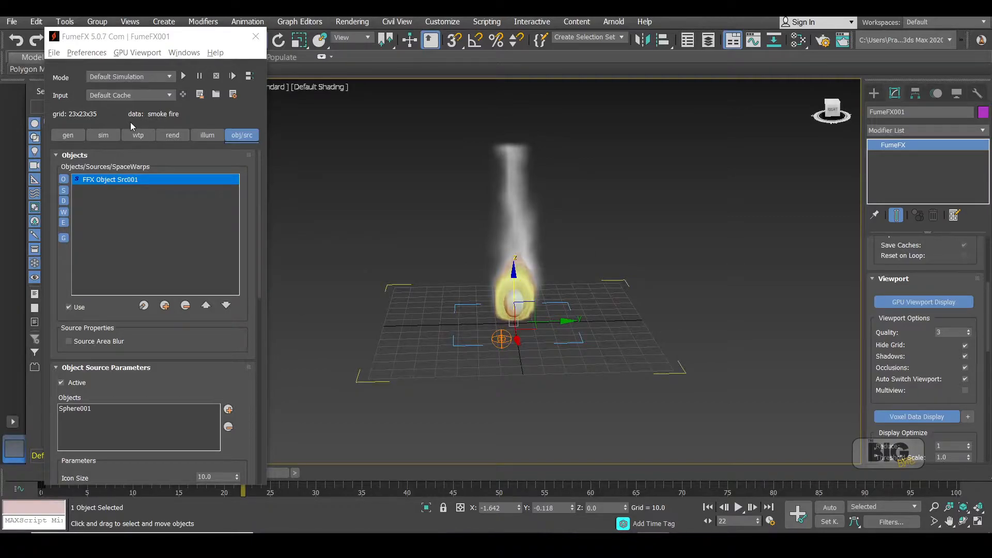
Turn off Fire in the FumeFX rendering parameters so only the smoke is displayed.
{"action": "left_click", "coordinate": [101, 138]}
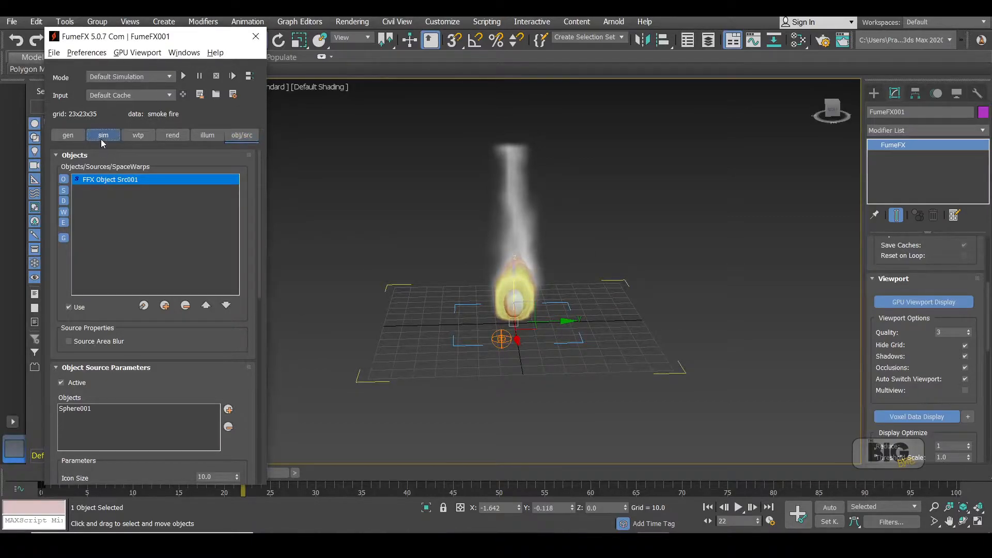
{"action": "left_click_drag", "start_coordinate": [258, 204], "coordinate": [263, 317]}
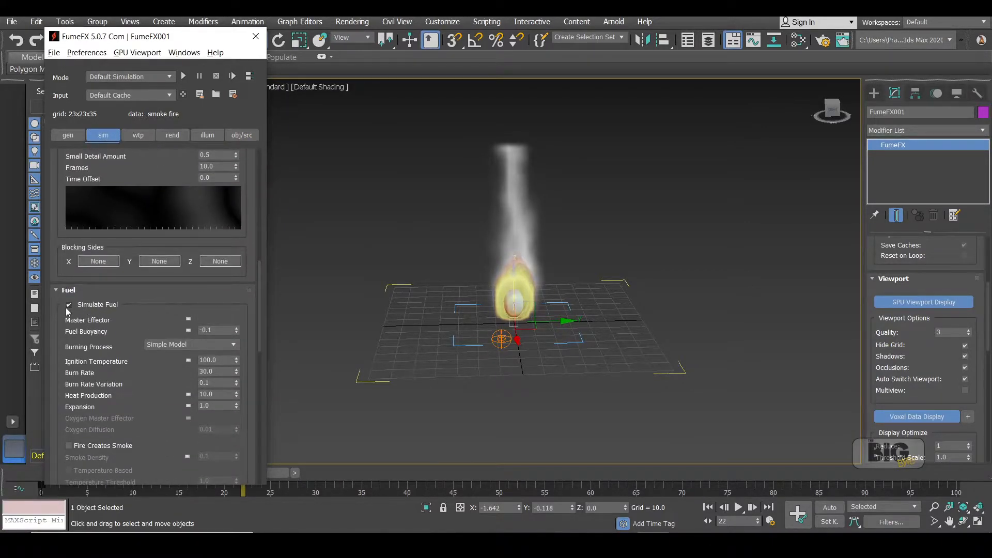
{"action": "left_click_drag", "start_coordinate": [256, 280], "coordinate": [259, 336]}
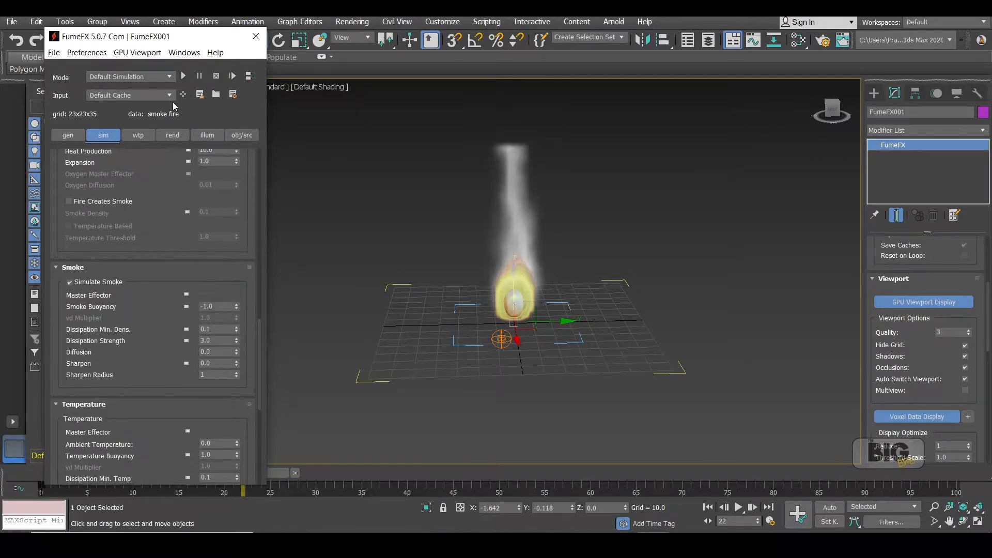
{"action": "left_click", "coordinate": [172, 135]}
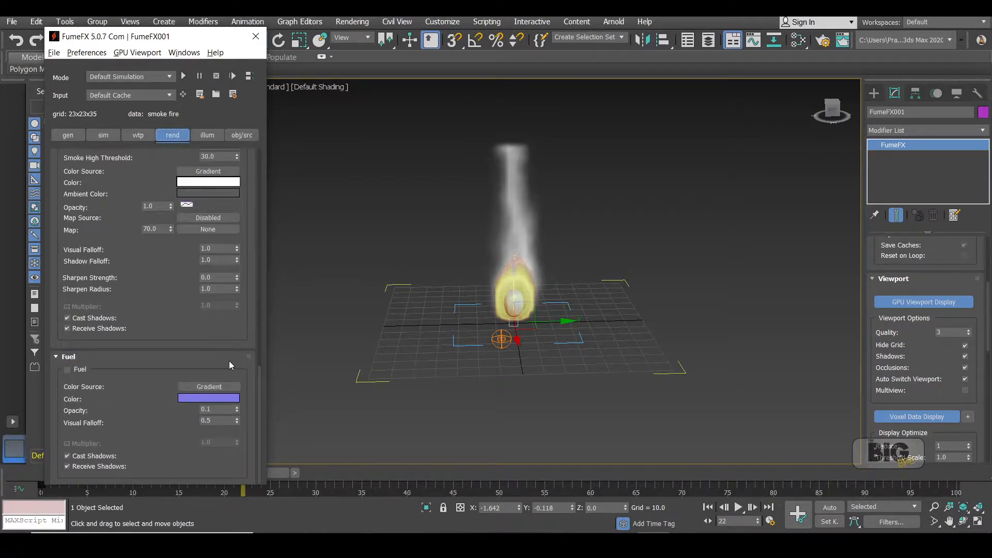
{"action": "left_click_drag", "start_coordinate": [259, 382], "coordinate": [271, 261]}
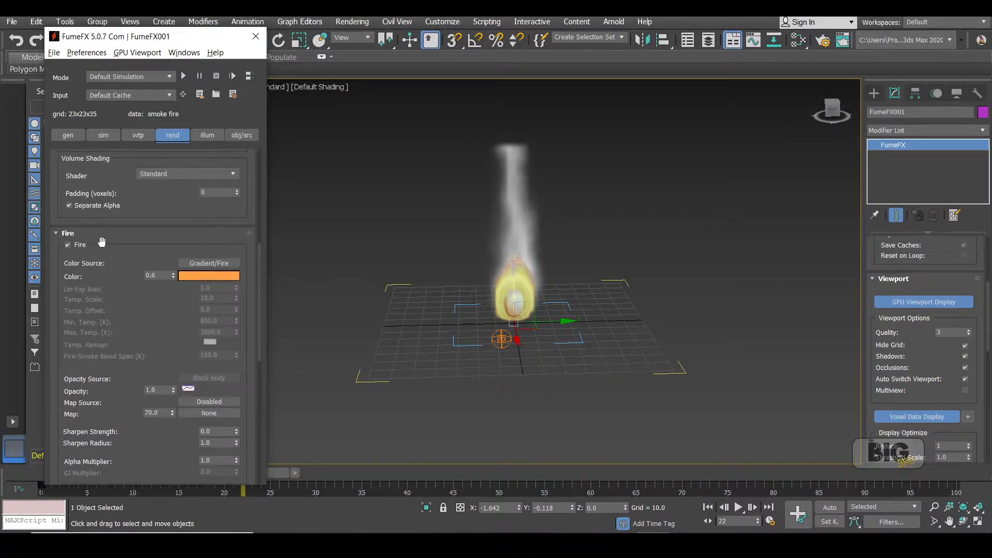
{"action": "left_click", "coordinate": [70, 245]}
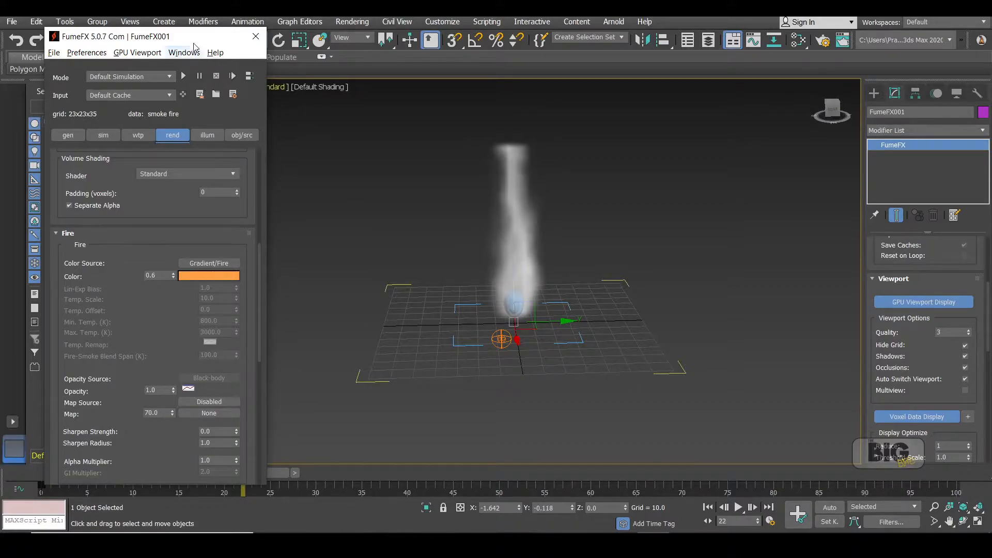
{"action": "left_click_drag", "start_coordinate": [206, 45], "coordinate": [424, 124]}
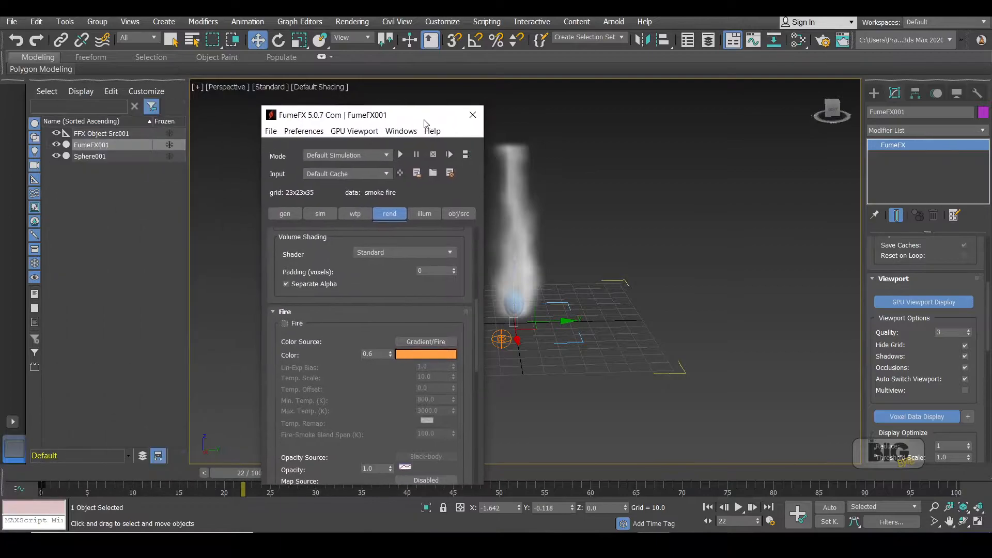
{"action": "left_click_drag", "start_coordinate": [357, 116], "coordinate": [131, 46]}
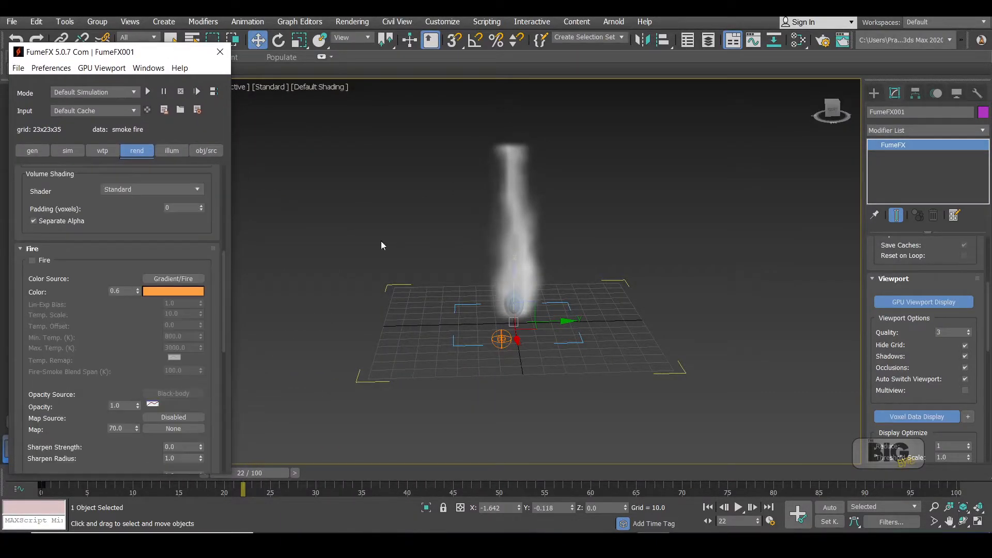
Set the container's grid spacing to 1 in the FumeFX general parameters.
{"action": "left_click", "coordinate": [32, 150]}
{"action": "left_click_drag", "start_coordinate": [221, 296], "coordinate": [203, 172]}
{"action": "type", "text": "1"}
{"action": "key", "text": "Return"}
{"action": "left_click_drag", "start_coordinate": [229, 244], "coordinate": [212, 398]}
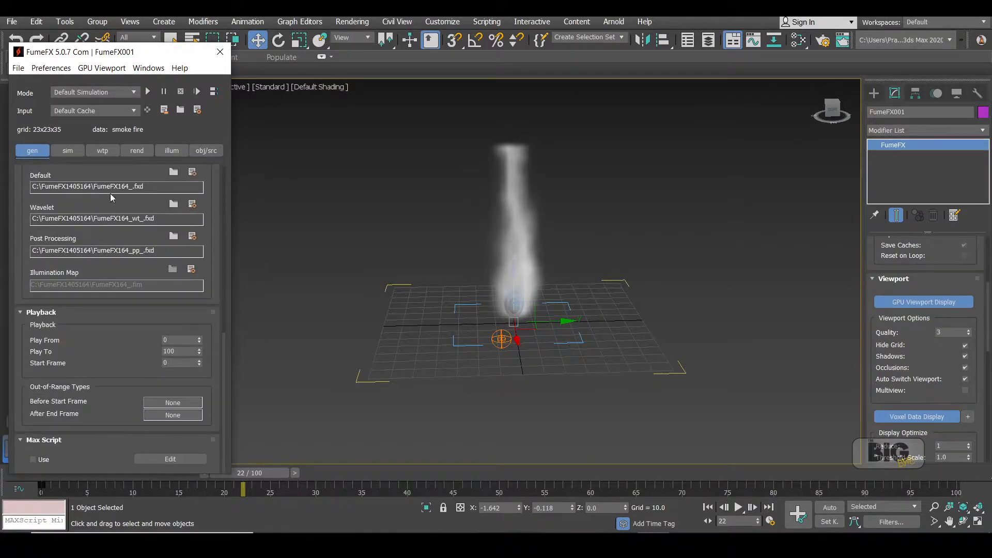
Set the simulation's Vorticity Strength to 0.95.
{"action": "left_click", "coordinate": [71, 150]}
{"action": "left_click_drag", "start_coordinate": [223, 296], "coordinate": [210, 256]}
{"action": "left_click", "coordinate": [181, 200]}
{"action": "type", "text": "5"}
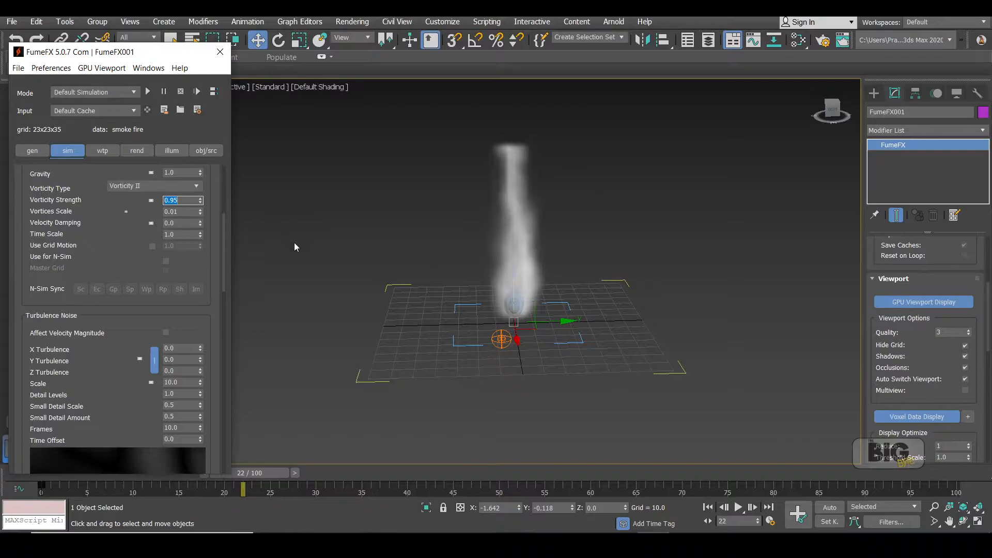
Set the Turbulence Noise to 1.5 in X, 1.0 in Y and 2.0 in Z.
{"action": "left_click_drag", "start_coordinate": [221, 226], "coordinate": [2, 279]}
{"action": "left_click_drag", "start_coordinate": [140, 52], "coordinate": [238, 49]}
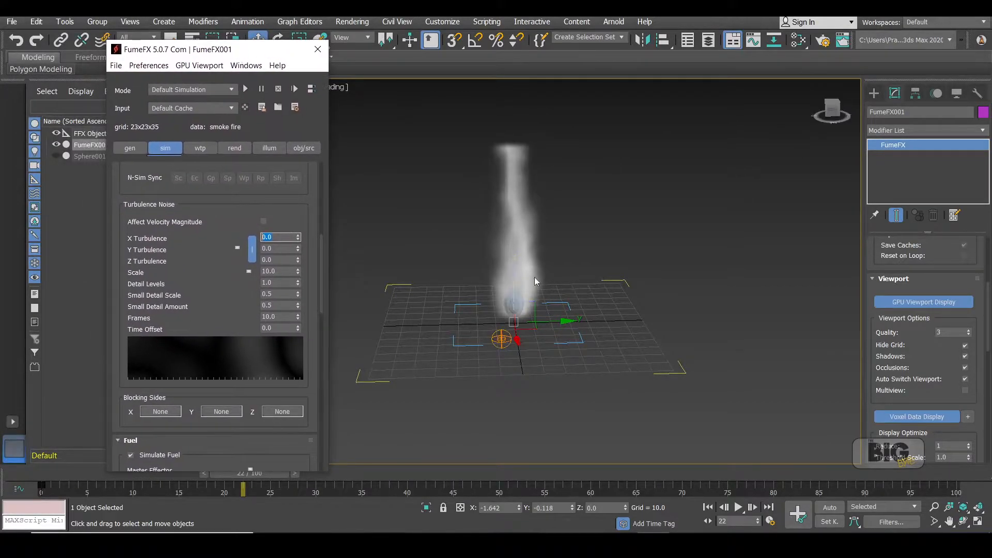
{"action": "mouse_move", "coordinate": [531, 246]}
{"action": "middle_mouse_down", "text": "alt"}
{"action": "mouse_move", "coordinate": [516, 227]}
{"action": "mouse_move", "coordinate": [528, 226]}
{"action": "mouse_move", "coordinate": [510, 265]}
{"action": "mouse_move", "coordinate": [542, 250]}
{"action": "middle_mouse_up", "text": "alt"}
{"action": "double_click", "coordinate": [279, 237]}
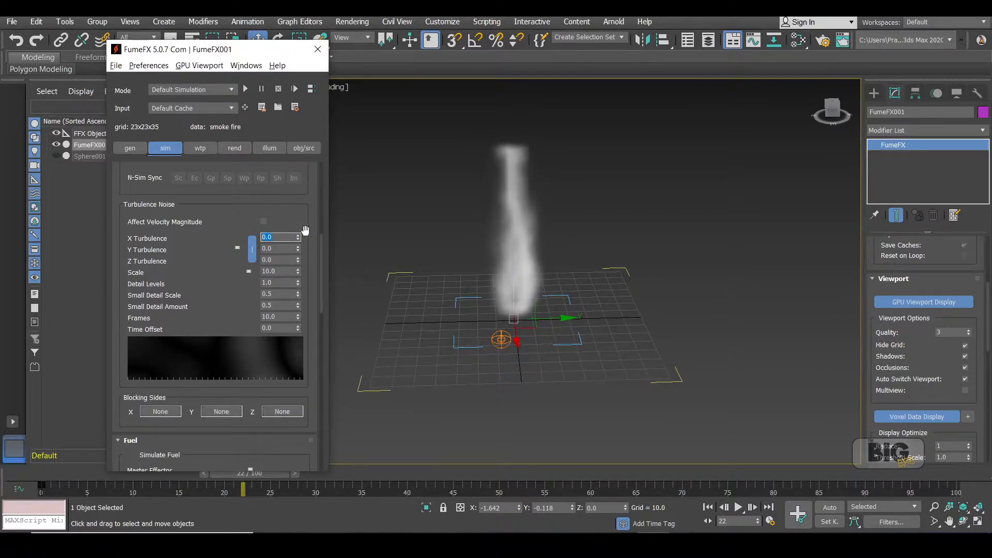
{"action": "type", "text": "1.5"}
{"action": "key", "text": "Tab"}
{"action": "key", "text": "Tab"}
Set the turbulence noise Detail Levels to 5.
{"action": "left_click_drag", "start_coordinate": [273, 284], "coordinate": [203, 296]}
{"action": "type", "text": "5"}
{"action": "key", "text": "Return"}
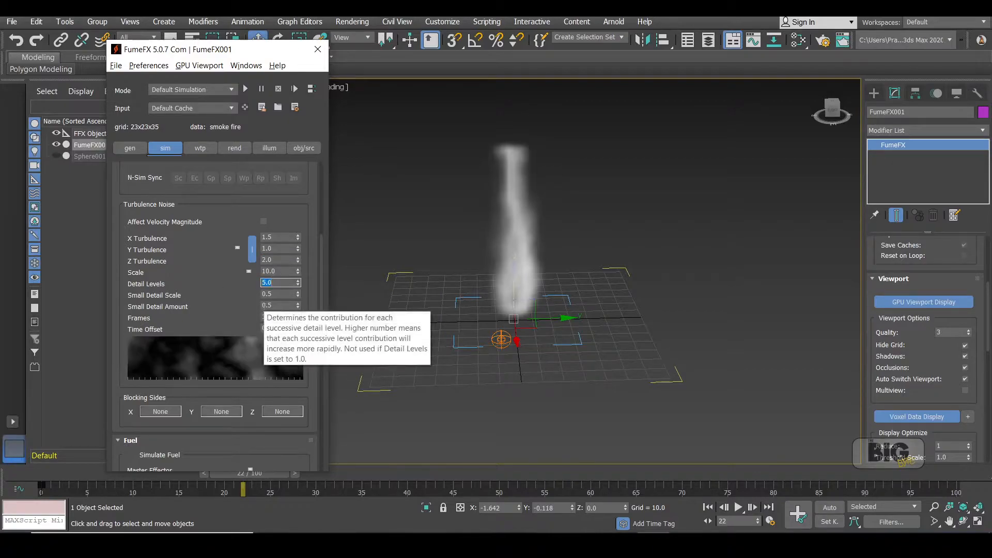
Try several Small Detail Scale values for the turbulence noise and settle on 0.35.
{"action": "left_click_drag", "start_coordinate": [277, 294], "coordinate": [199, 297]}
{"action": "type", "text": "0.4"}
{"action": "key", "text": "Return"}
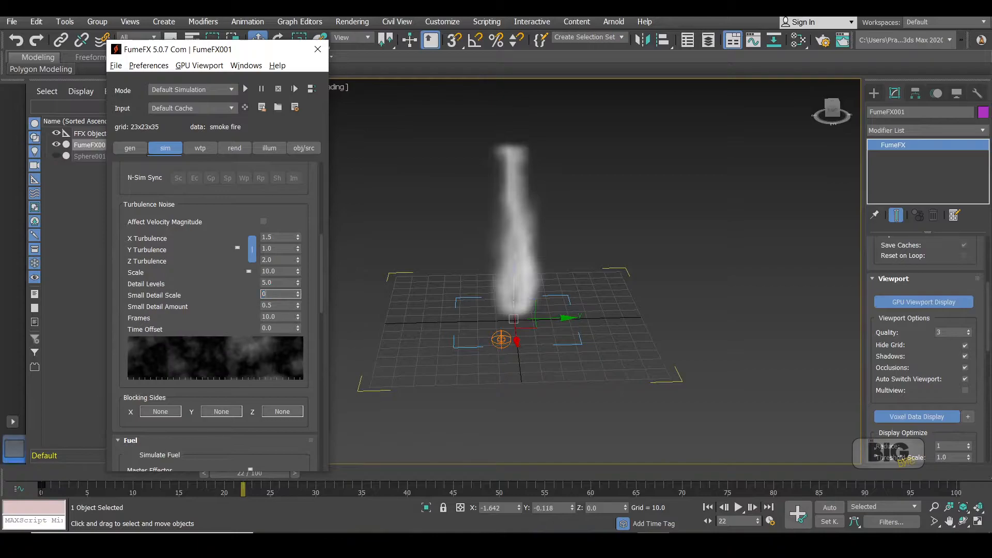
{"action": "key", "text": "Return"}
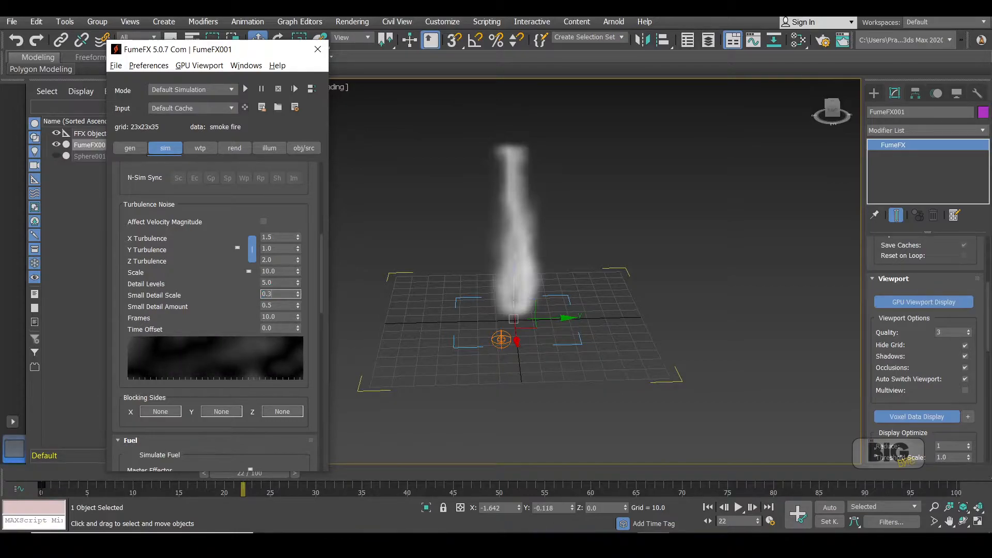
{"action": "type", "text": "0.3"}
{"action": "key", "text": "Return"}
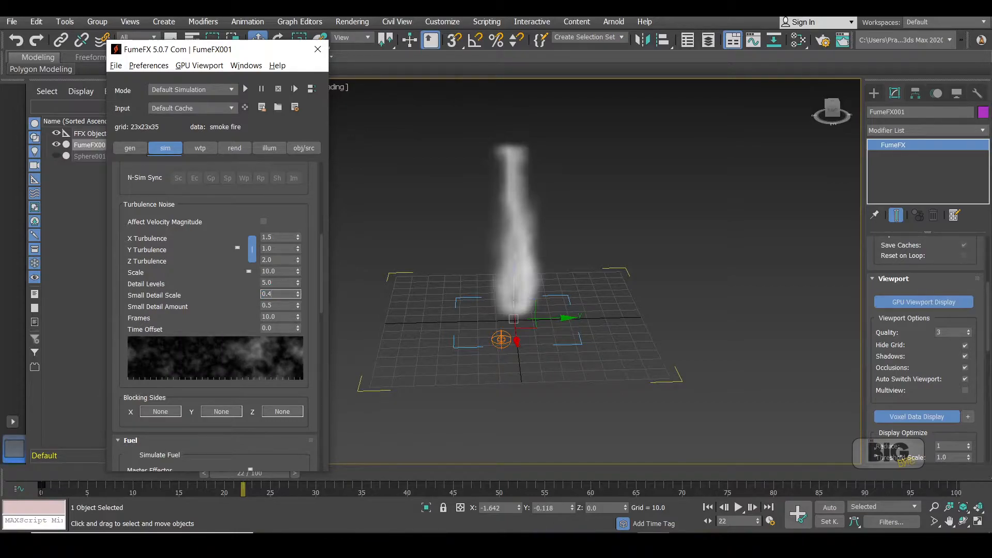
{"action": "type", "text": "0.4"}
{"action": "key", "text": "Return"}
{"action": "type", "text": "0.35"}
{"action": "key", "text": "Return"}
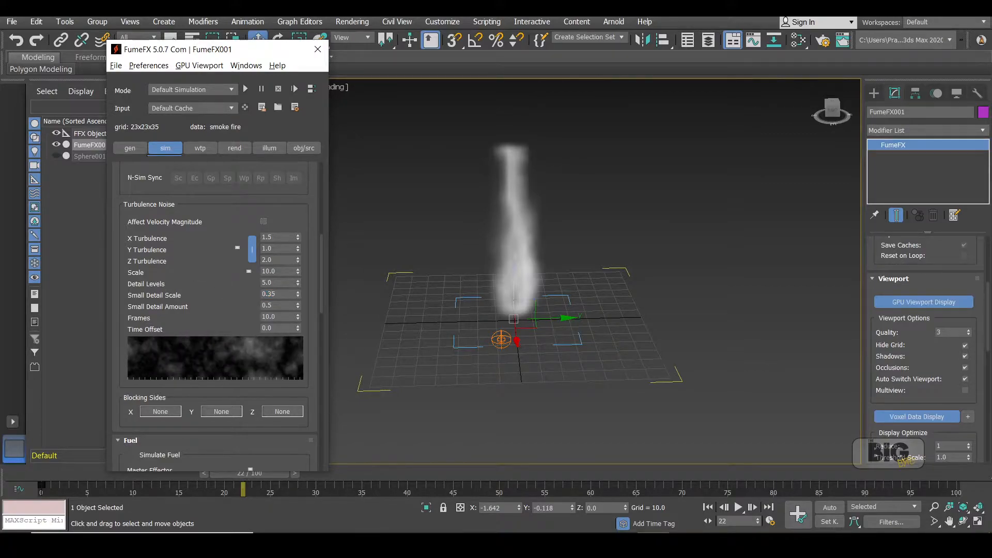
Set the turbulence noise Small Detail Amount to 0.8.
{"action": "left_click", "coordinate": [286, 307]}
{"action": "type", "text": "0.6"}
{"action": "key", "text": "Return"}
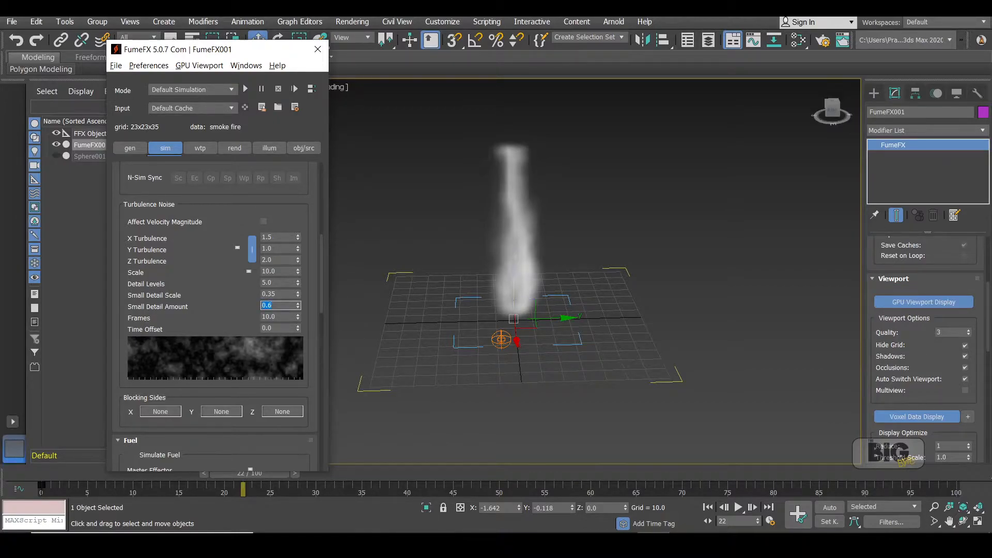
{"action": "key", "text": "Return"}
{"action": "key", "text": "Return"}
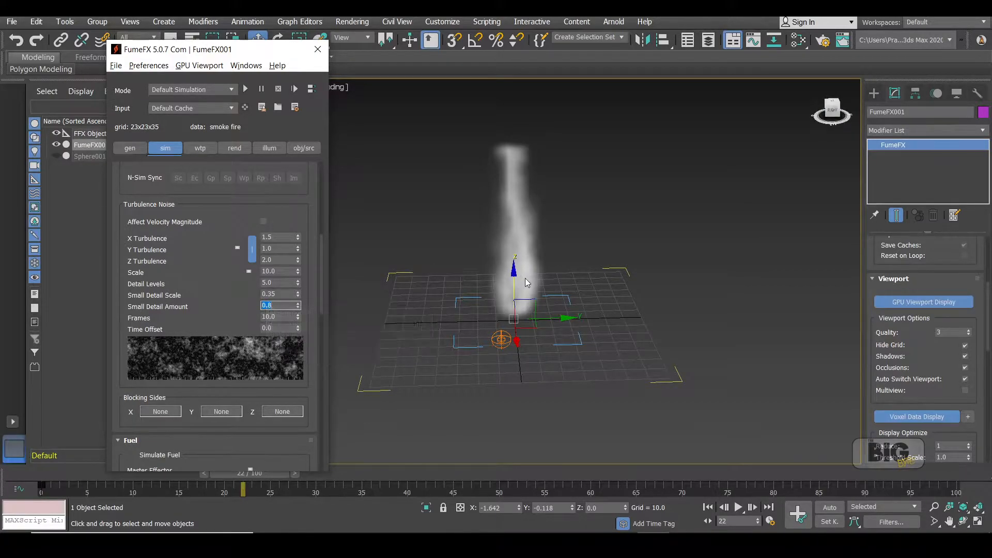
{"action": "key", "text": "alt"}
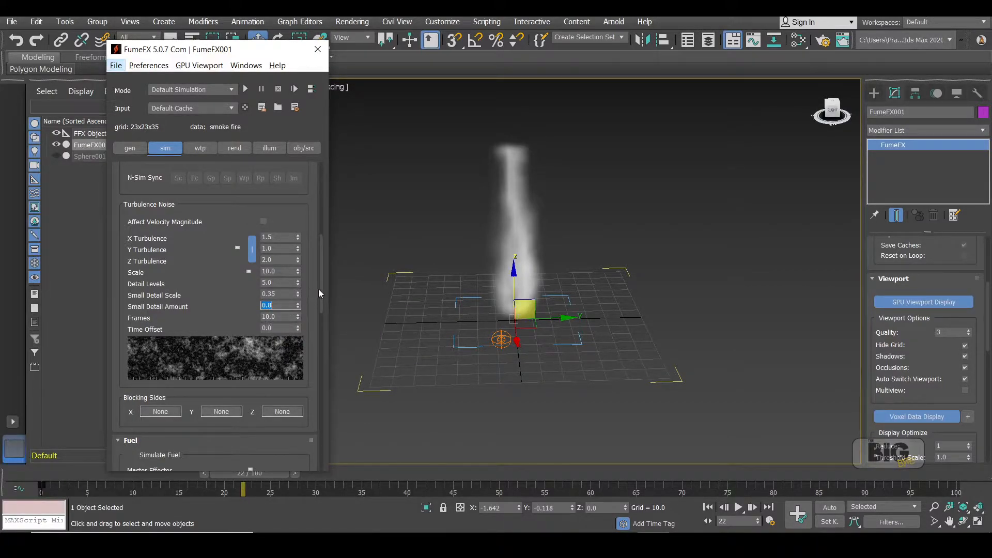
Run the default simulation, stop it at about frame 17 and inspect the smoke from different angles.
{"action": "left_click_drag", "start_coordinate": [320, 292], "coordinate": [313, 363]}
{"action": "left_click", "coordinate": [247, 89]}
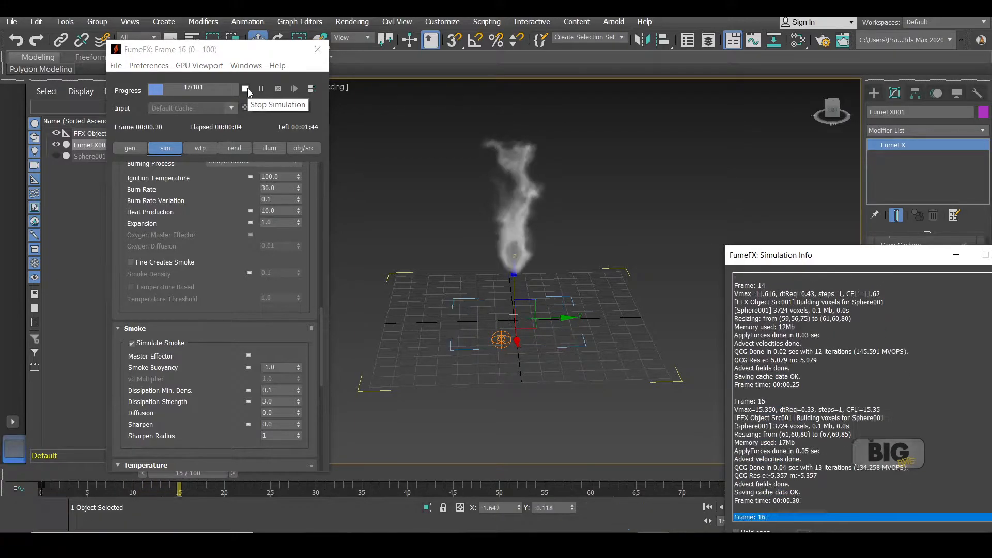
{"action": "left_click", "coordinate": [246, 88]}
{"action": "middle_click_drag", "start_coordinate": [611, 206], "coordinate": [594, 186], "text": "alt"}
{"action": "middle_click_drag", "start_coordinate": [508, 180], "coordinate": [550, 213], "text": "alt"}
Enable Fire Creates Smoke in the fuel parameters and set its Smoke Density to 10.
{"action": "left_click", "coordinate": [158, 263]}
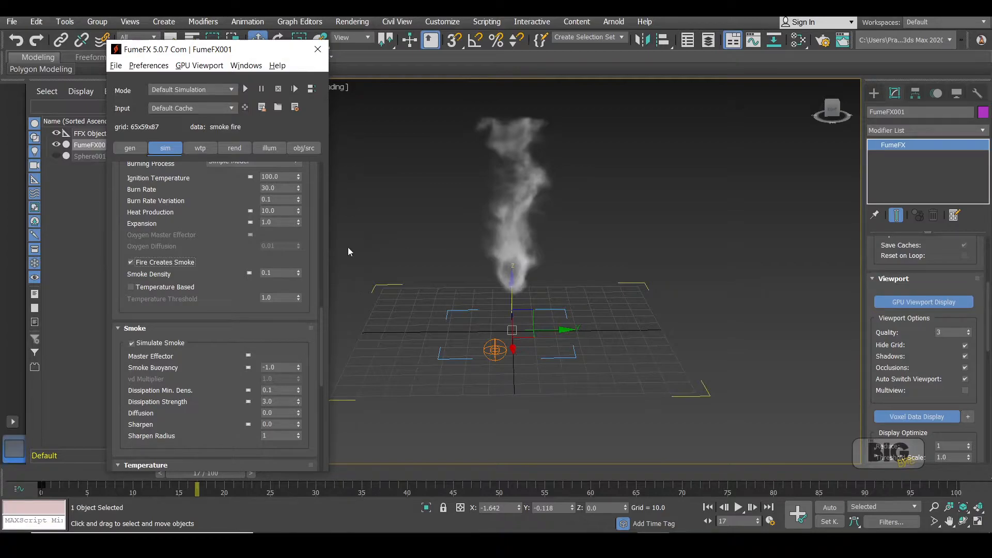
{"action": "scroll", "coordinate": [321, 315], "scroll_direction": "up", "scroll_amount": 5}
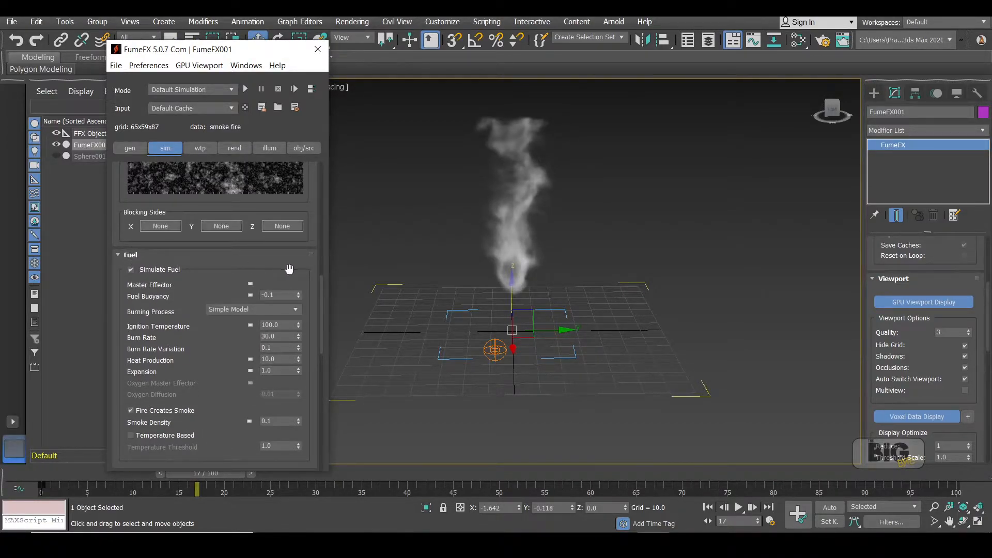
{"action": "left_click", "coordinate": [320, 279]}
{"action": "left_click_drag", "start_coordinate": [318, 275], "coordinate": [321, 321]}
{"action": "scroll", "coordinate": [321, 321], "scroll_direction": "down", "scroll_amount": 2}
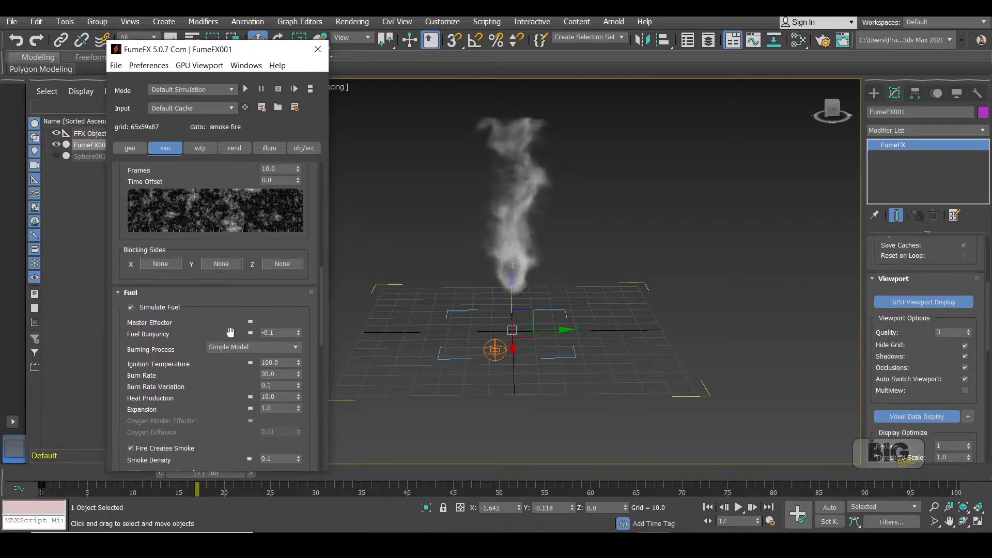
{"action": "left_click_drag", "start_coordinate": [318, 302], "coordinate": [314, 330]}
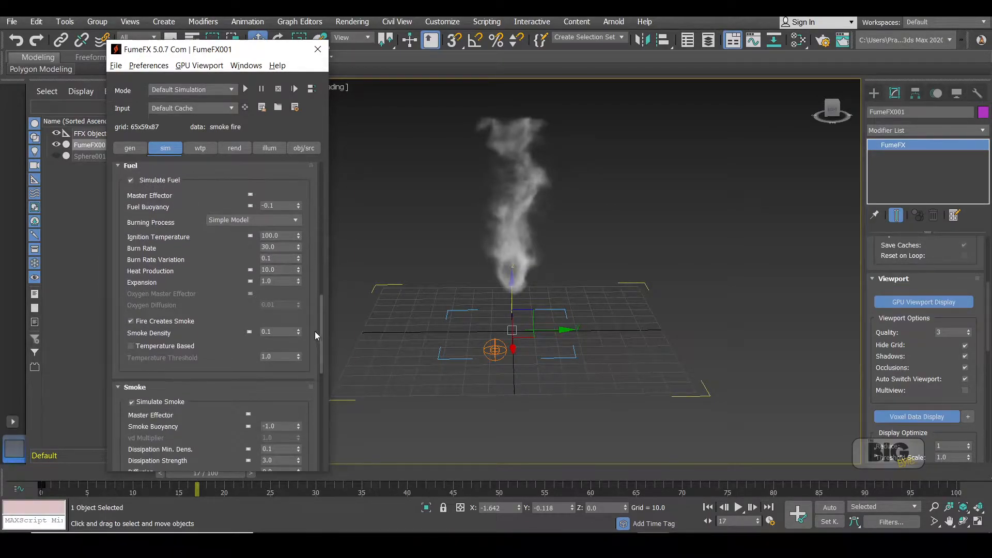
{"action": "double_click", "coordinate": [282, 334]}
{"action": "type", "text": "10"}
Set the object source's smoke amount to 3.5.
{"action": "left_click", "coordinate": [293, 149]}
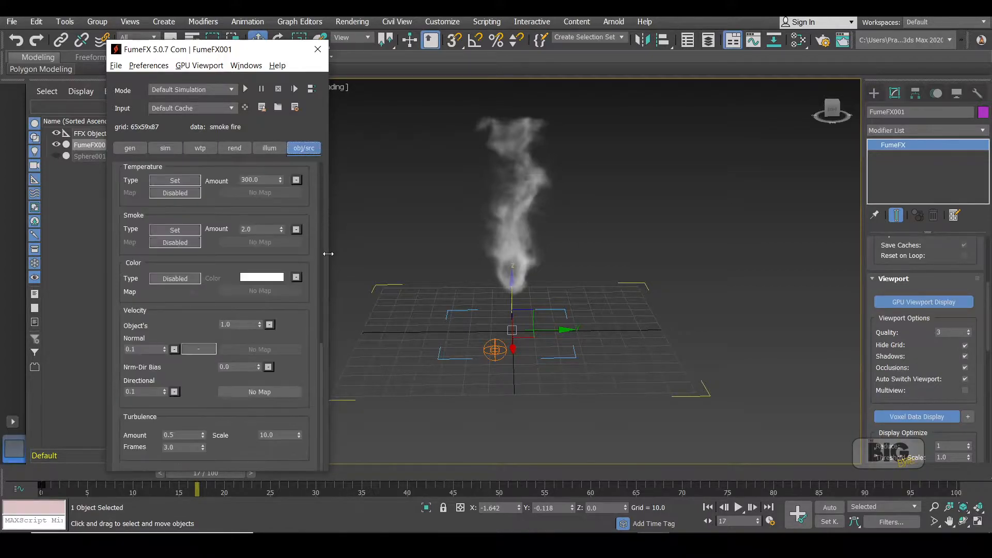
{"action": "left_click_drag", "start_coordinate": [324, 365], "coordinate": [326, 360]}
{"action": "double_click", "coordinate": [259, 234]}
{"action": "type", "text": "3.5"}
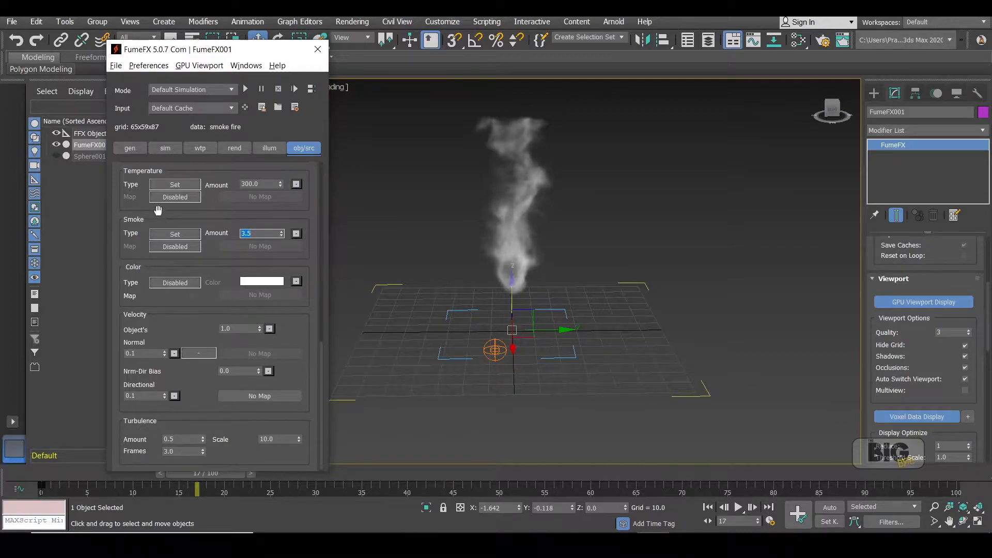
Set the object source's normal velocity to 0.3.
{"action": "double_click", "coordinate": [144, 354]}
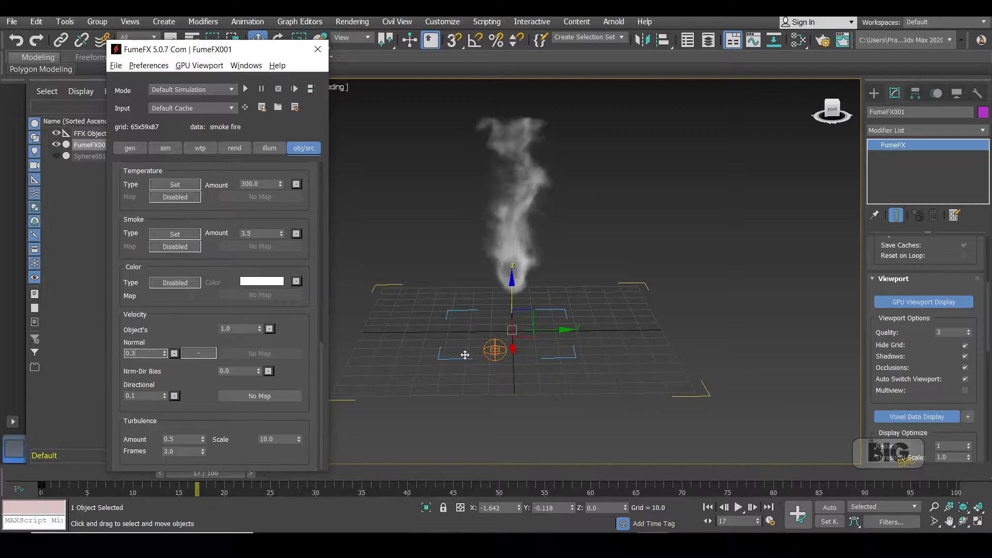
{"action": "double_click", "coordinate": [237, 371]}
{"action": "type", "text": "0.3"}
{"action": "key", "text": "Tab"}
Rerun the default simulation with the denser smoke settings and stop it at about frame 18.
{"action": "left_click", "coordinate": [165, 148]}
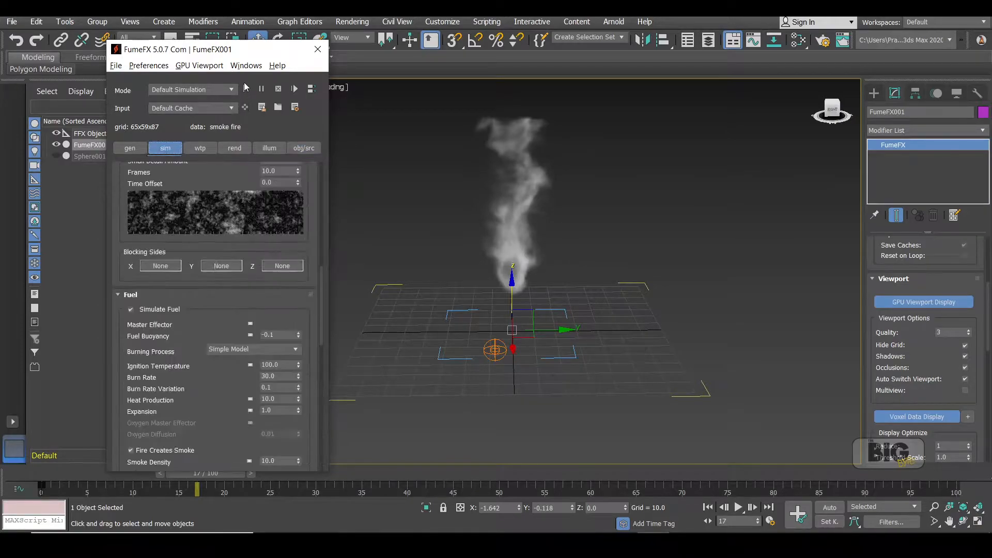
{"action": "left_click", "coordinate": [245, 89]}
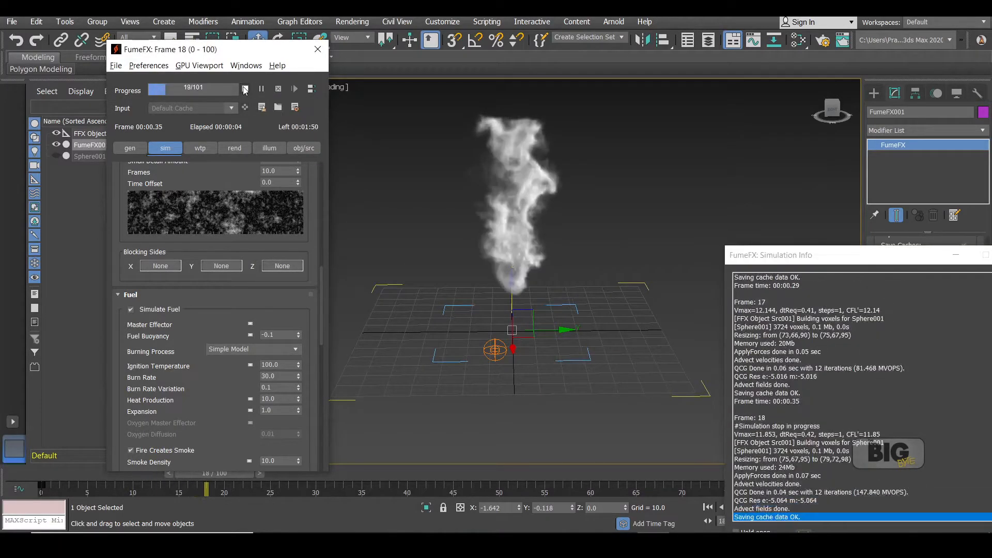
{"action": "left_click", "coordinate": [244, 89]}
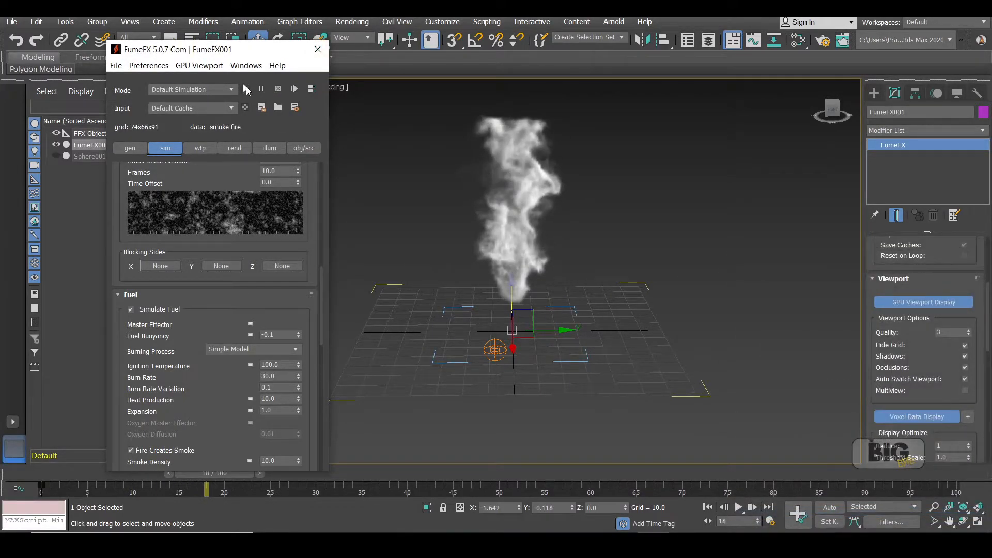
Continue the stopped simulation from the data after frame 18 and stop it at about frame 27.
{"action": "left_click", "coordinate": [295, 88]}
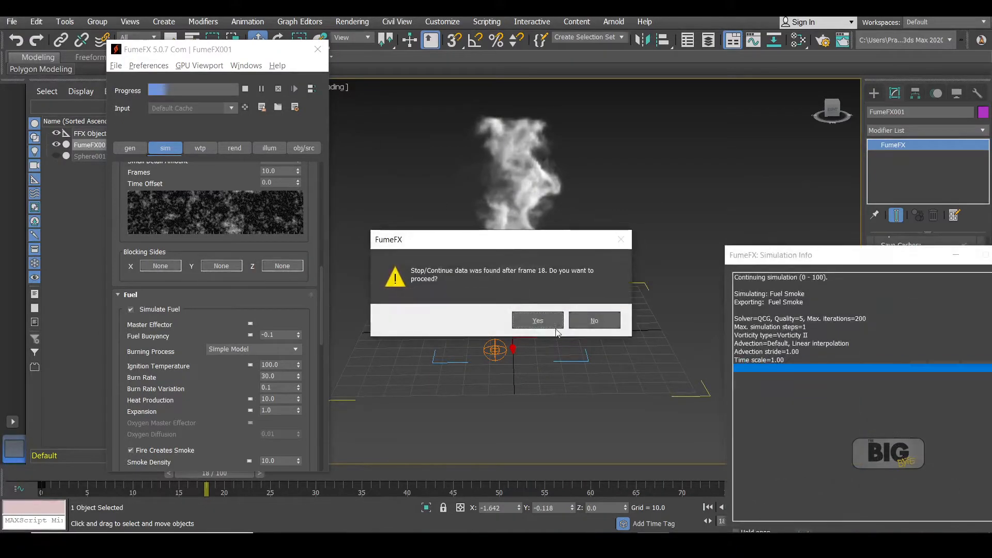
{"action": "left_click", "coordinate": [538, 320]}
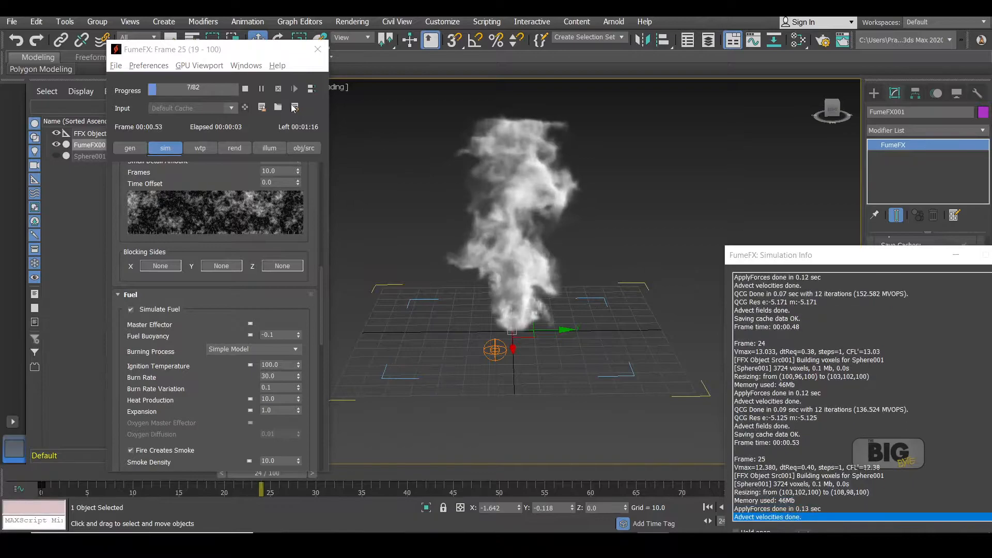
{"action": "left_click", "coordinate": [246, 90]}
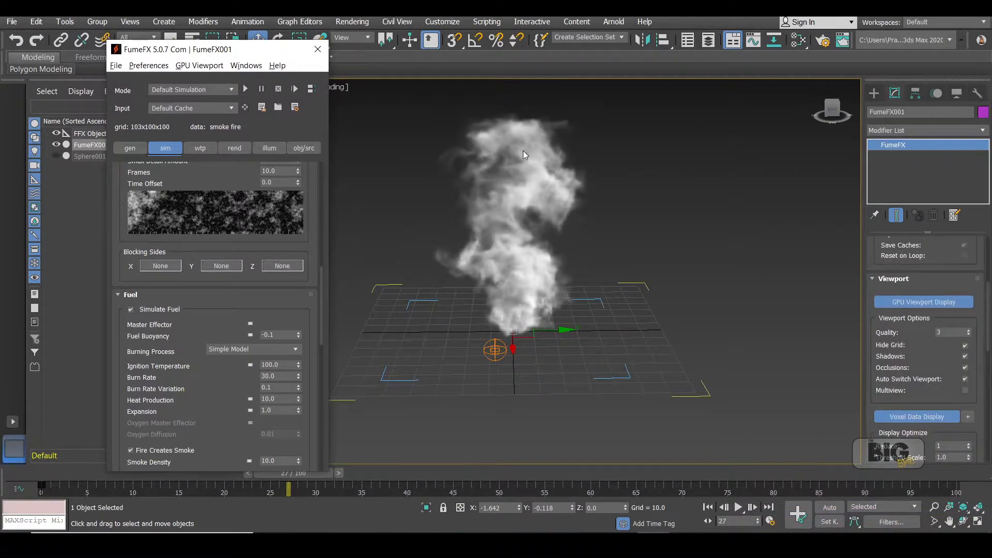
{"action": "left_click_drag", "start_coordinate": [321, 292], "coordinate": [309, 315]}
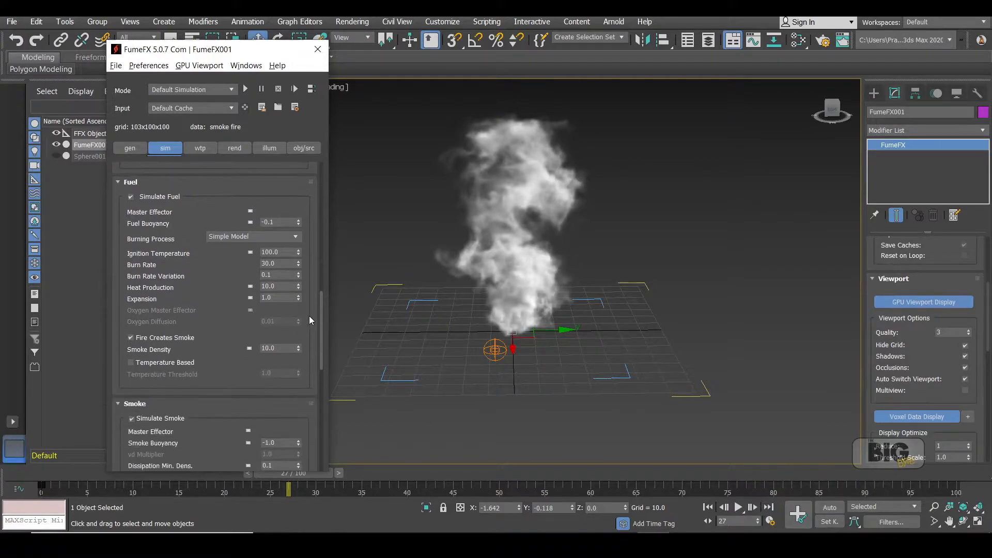
Set the fuel expansion to 0.2 and rerun the default simulation, stopping it at about frame 28.
{"action": "left_click", "coordinate": [274, 298]}
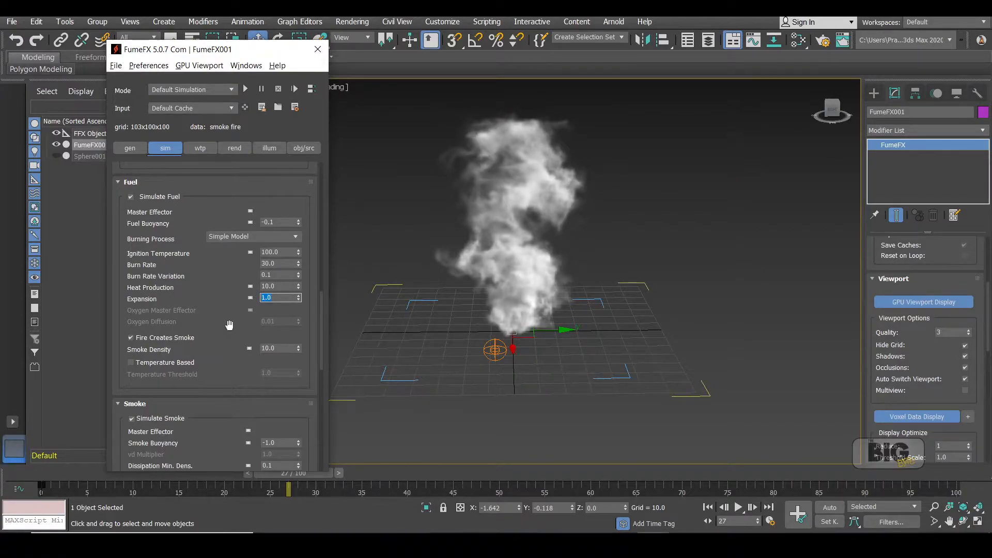
{"action": "type", "text": "0.2"}
{"action": "key", "text": "Return"}
{"action": "left_click", "coordinate": [245, 90]}
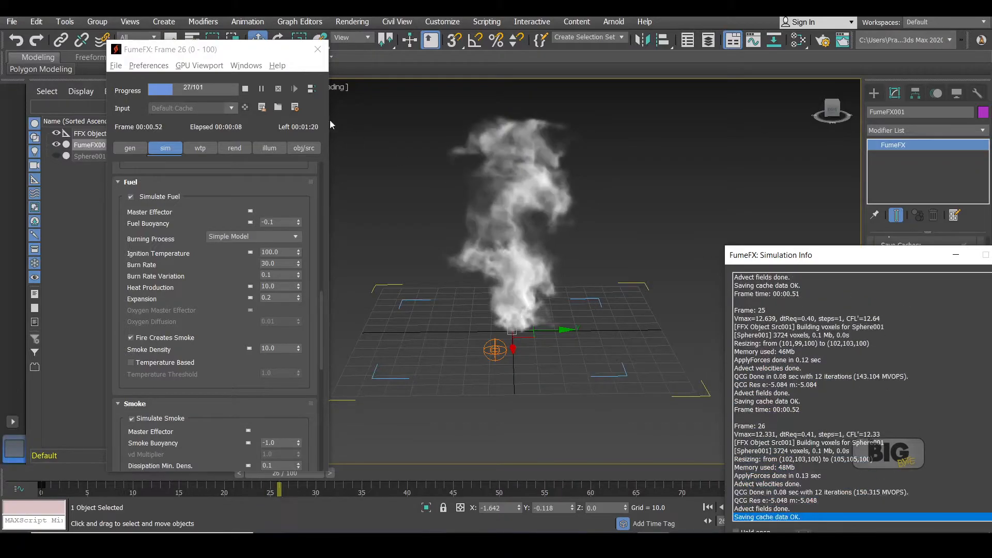
{"action": "left_click", "coordinate": [247, 90]}
Set the smoke dissipation minimum density to 0.5 and strength to 8, and rerun the simulation until about frame 32.
{"action": "left_click_drag", "start_coordinate": [318, 311], "coordinate": [324, 345]}
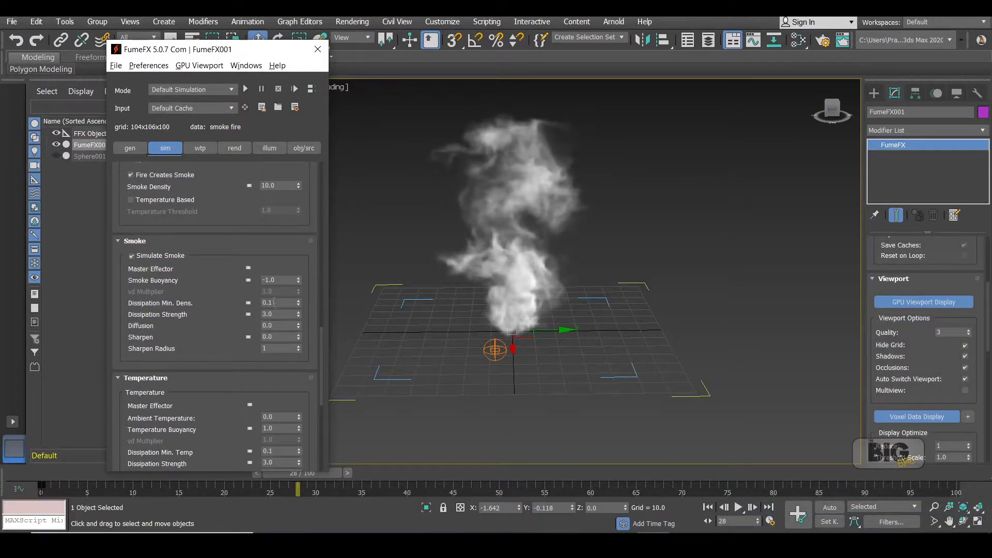
{"action": "double_click", "coordinate": [271, 302]}
{"action": "type", "text": "0.5"}
{"action": "key", "text": "Tab"}
{"action": "left_click", "coordinate": [245, 89]}
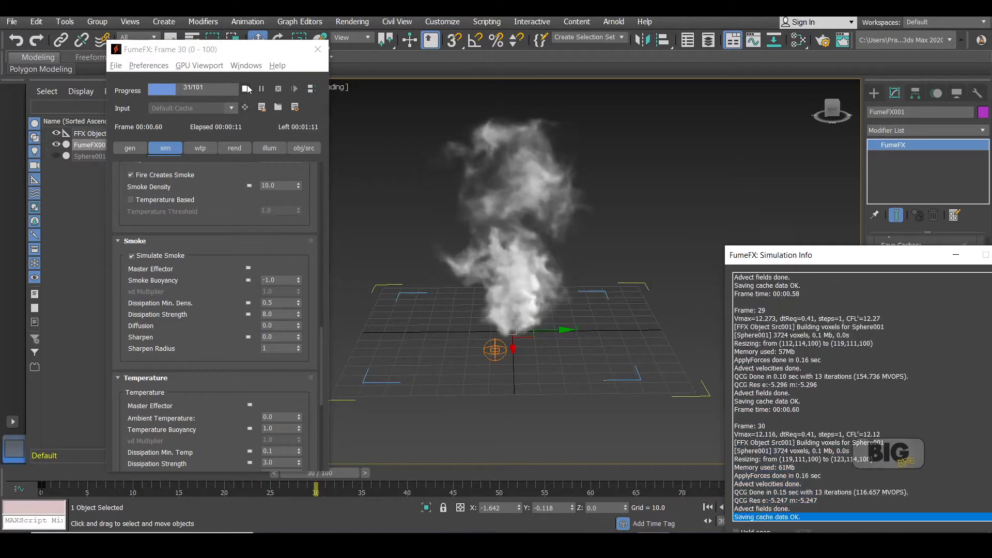
{"action": "left_click", "coordinate": [246, 88]}
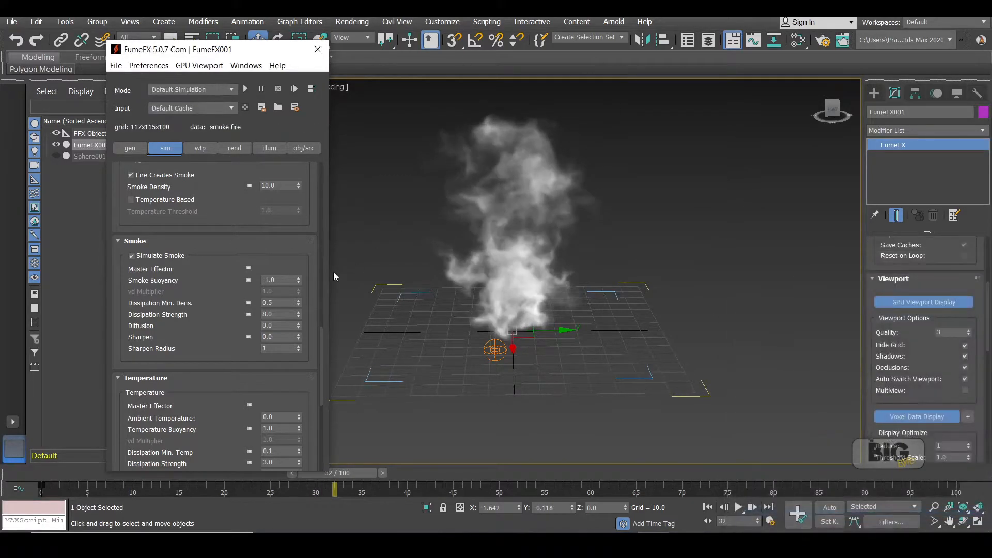
Raise the smoke dissipation minimum density to 1 and strength to 14, and rerun the simulation until about frame 25.
{"action": "double_click", "coordinate": [288, 303]}
{"action": "type", "text": "1"}
{"action": "key", "text": "Tab"}
{"action": "left_click", "coordinate": [246, 89]}
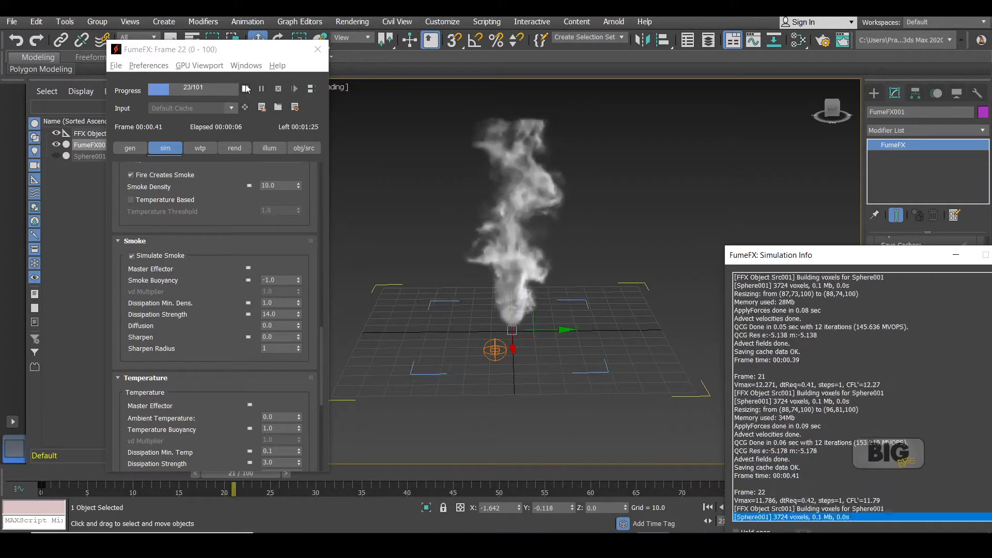
{"action": "left_click", "coordinate": [246, 89]}
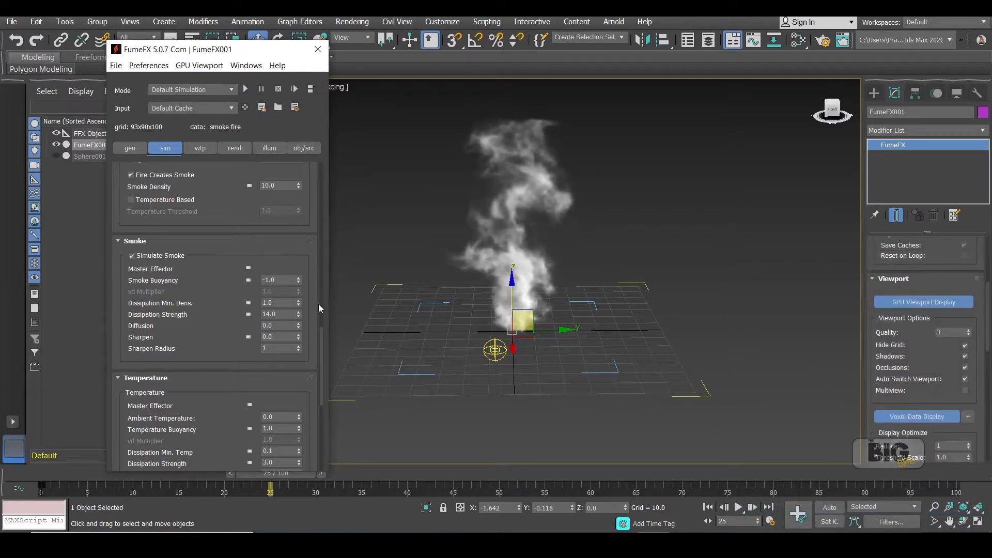
Close the FumeFX settings window, then unhide and select Sphere001 at frame 26.
{"action": "left_click_drag", "start_coordinate": [320, 333], "coordinate": [321, 148]}
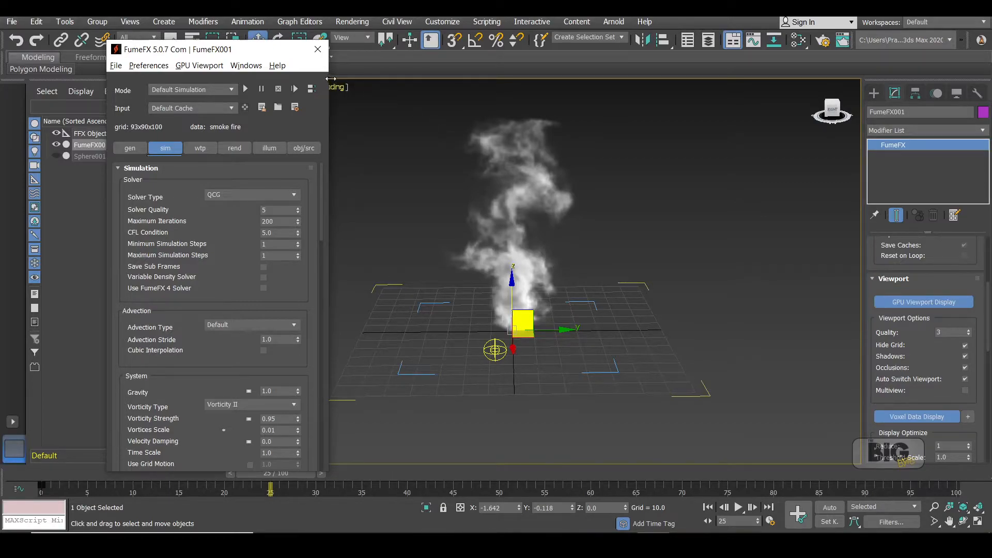
{"action": "left_click", "coordinate": [317, 50]}
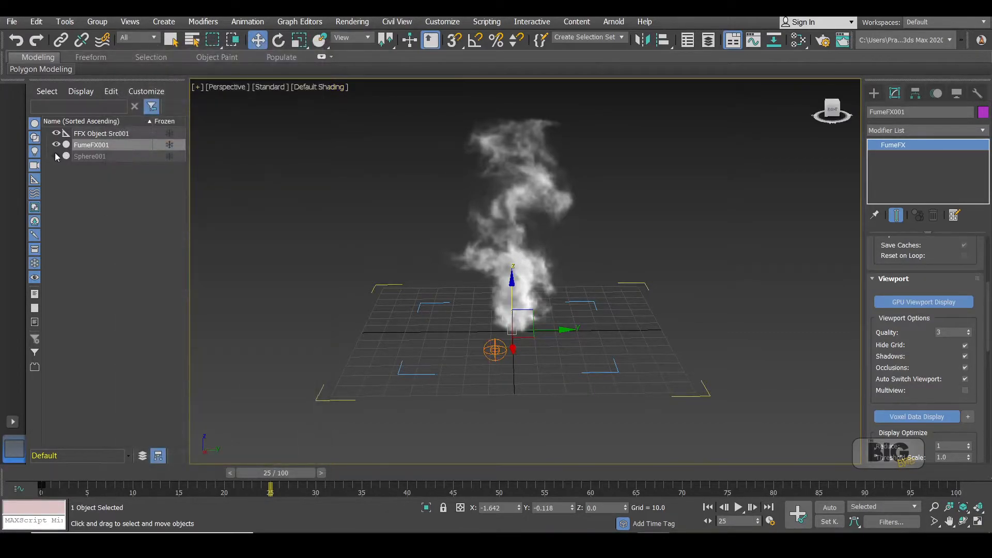
{"action": "left_click", "coordinate": [87, 156]}
{"action": "mouse_move", "coordinate": [560, 288]}
{"action": "middle_mouse_down", "text": "alt"}
{"action": "mouse_move", "coordinate": [544, 280]}
{"action": "mouse_move", "coordinate": [563, 274]}
{"action": "middle_mouse_up", "text": "alt"}
{"action": "left_click_drag", "start_coordinate": [289, 472], "coordinate": [294, 472]}
{"action": "key", "text": "w"}
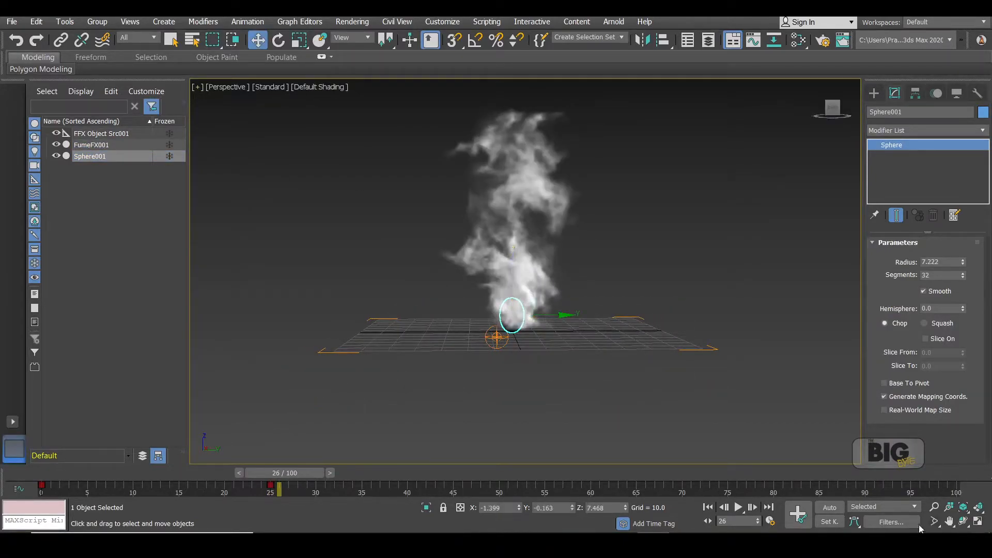
With automatic keyframing on, flatten the sphere vertically at frame 26 and lower it toward the ground.
{"action": "left_click", "coordinate": [830, 508]}
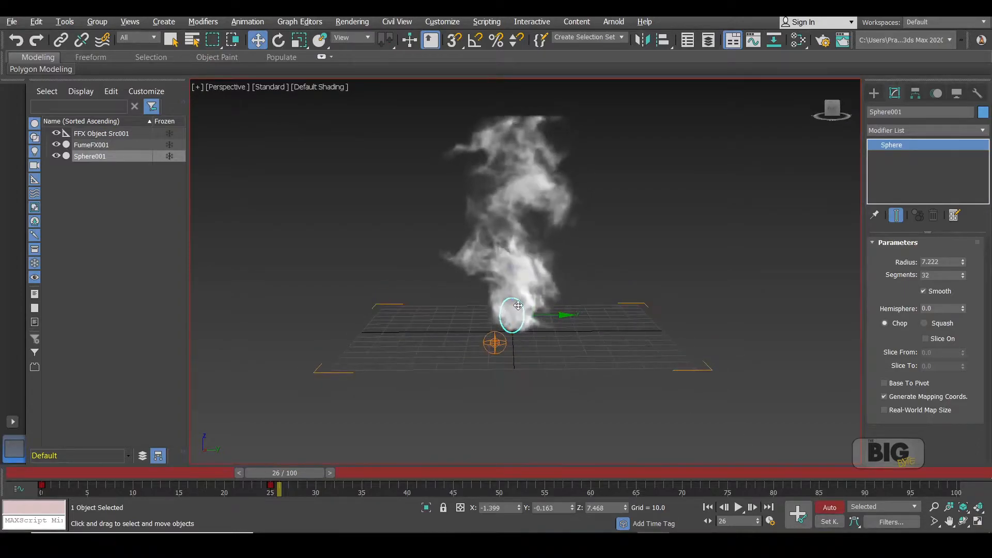
{"action": "scroll", "coordinate": [547, 342], "scroll_direction": "up", "scroll_amount": 1}
{"action": "key", "text": "r"}
{"action": "middle_click_drag", "start_coordinate": [547, 342], "coordinate": [546, 335], "text": "alt"}
{"action": "left_click_drag", "start_coordinate": [504, 283], "coordinate": [500, 411]}
{"action": "key", "text": "w"}
{"action": "left_click_drag", "start_coordinate": [504, 290], "coordinate": [508, 308]}
{"action": "mouse_move", "coordinate": [508, 309]}
{"action": "middle_mouse_down", "text": "alt"}
{"action": "mouse_move", "coordinate": [515, 315]}
{"action": "mouse_move", "coordinate": [502, 315]}
{"action": "middle_mouse_up", "text": "alt"}
At frame 45, scale the sphere out into a wide, thin disc covering much of the grid.
{"action": "left_click_drag", "start_coordinate": [280, 479], "coordinate": [430, 474]}
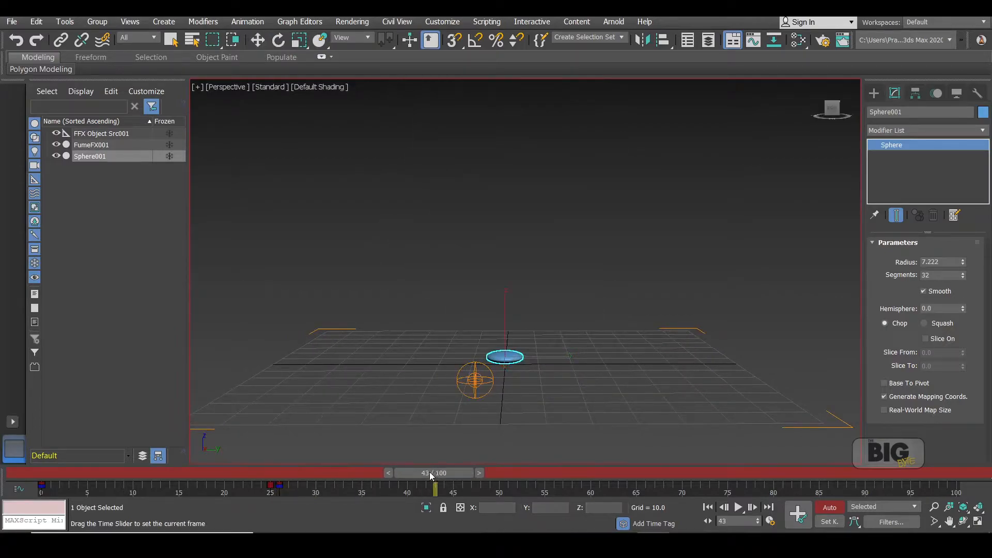
{"action": "key", "text": "r"}
{"action": "left_click_drag", "start_coordinate": [502, 352], "coordinate": [551, 31]}
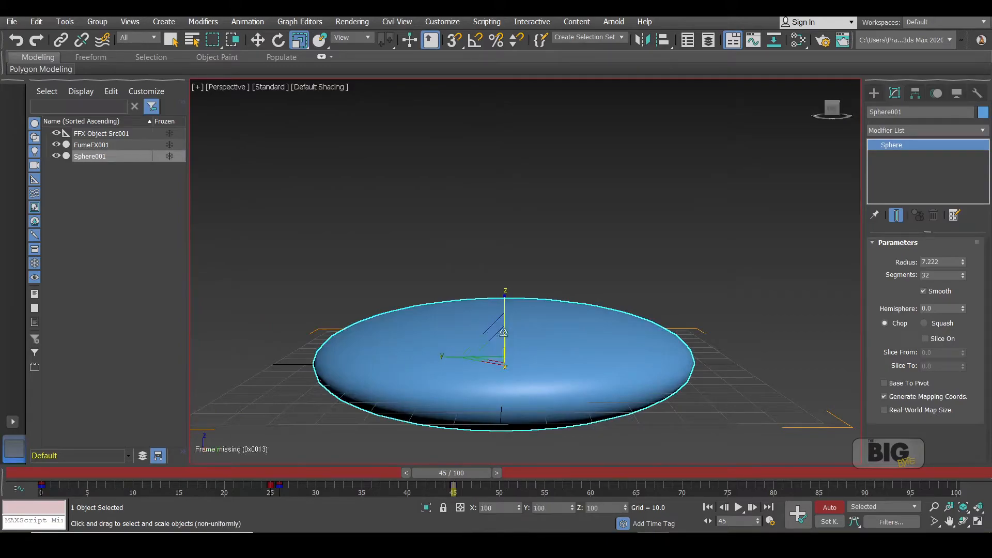
{"action": "middle_click_drag", "start_coordinate": [508, 321], "coordinate": [528, 333], "text": "alt"}
{"action": "scroll", "coordinate": [622, 372], "scroll_direction": "down", "scroll_amount": 5}
{"action": "left_click_drag", "start_coordinate": [517, 273], "coordinate": [534, 346]}
{"action": "middle_click_drag", "start_coordinate": [535, 345], "coordinate": [519, 305], "text": "alt"}
Raise the flattened sphere at frame 45 to a Z position of about 4.
{"action": "key", "text": "w"}
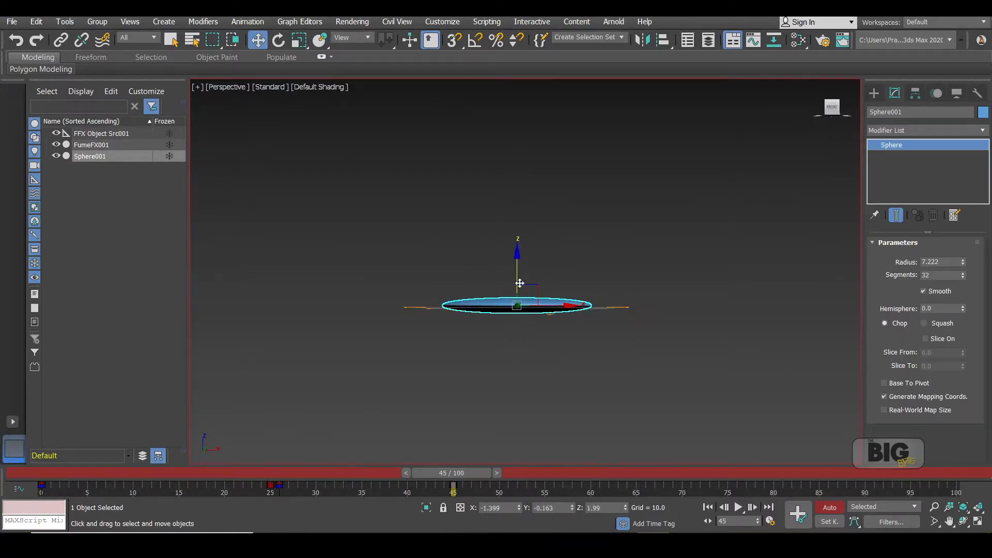
{"action": "left_click_drag", "start_coordinate": [518, 262], "coordinate": [518, 257]}
{"action": "middle_click_drag", "start_coordinate": [534, 286], "coordinate": [389, 399], "text": "alt"}
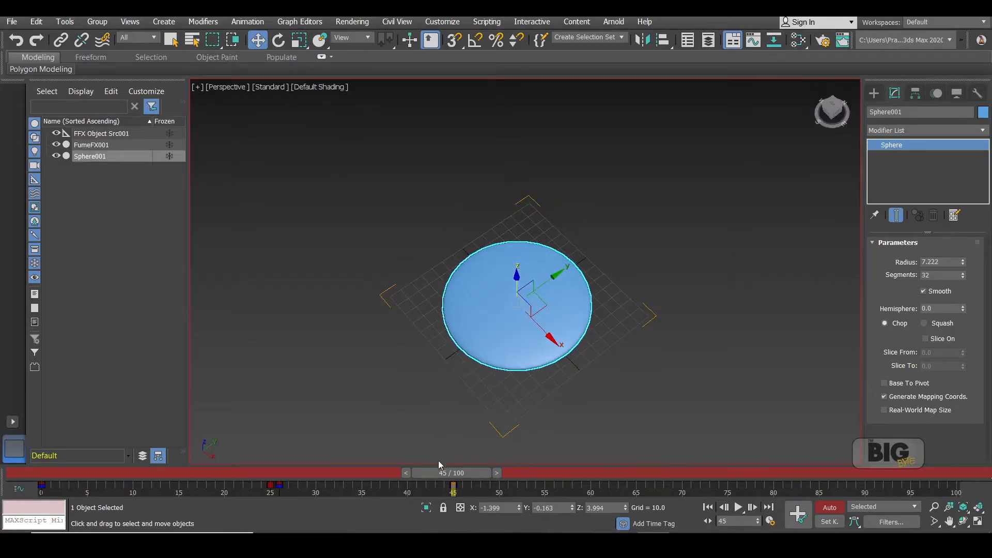
Review the sphere's spread back to frame 35, turn off automatic keyframing and select the FumeFX container.
{"action": "left_click_drag", "start_coordinate": [442, 473], "coordinate": [361, 473]}
{"action": "key", "text": "w"}
{"action": "left_click", "coordinate": [836, 511]}
{"action": "middle_click_drag", "start_coordinate": [455, 418], "coordinate": [485, 401], "text": "alt"}
{"action": "left_click", "coordinate": [424, 381]}
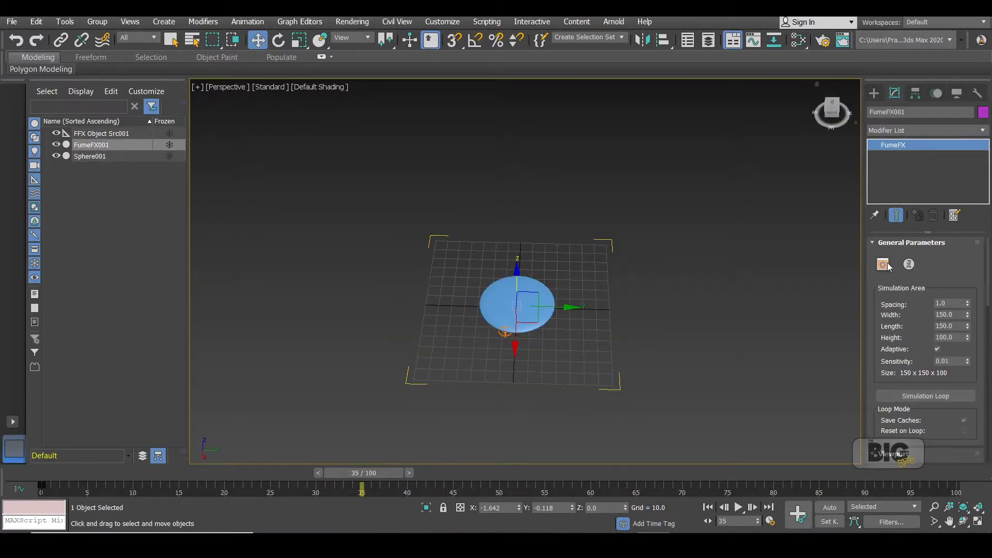
Hide the sphere and rerun the default simulation with its new animation, stopping at about frame 48.
{"action": "left_click", "coordinate": [56, 156]}
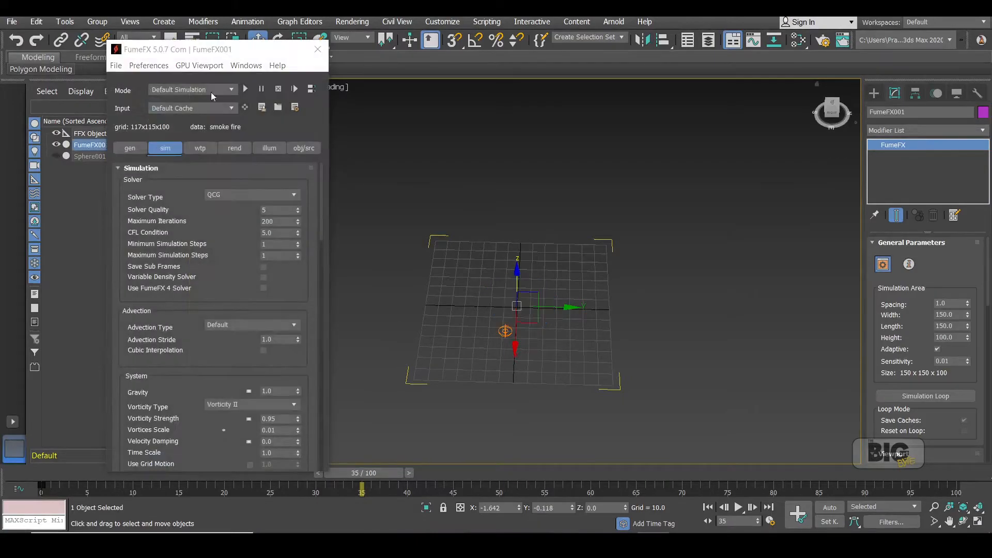
{"action": "left_click", "coordinate": [246, 89]}
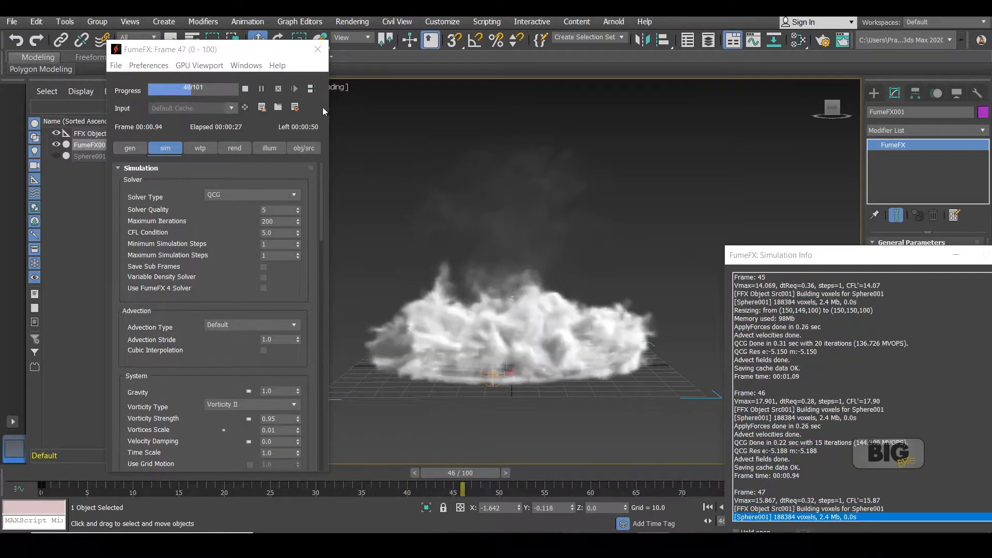
{"action": "left_click", "coordinate": [244, 88]}
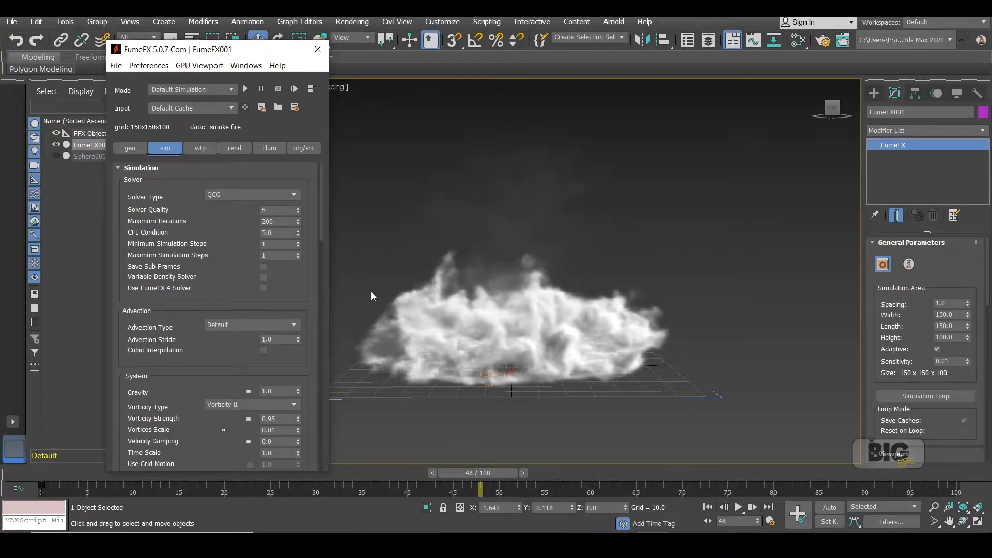
Turn on automatic keyframing at frame 25 and key the fuel's smoke density to 0 at frame 45.
{"action": "left_click", "coordinate": [323, 254]}
{"action": "left_click_drag", "start_coordinate": [321, 280], "coordinate": [323, 346]}
{"action": "left_click_drag", "start_coordinate": [506, 468], "coordinate": [305, 470]}
{"action": "key", "text": "w"}
{"action": "left_click", "coordinate": [825, 507]}
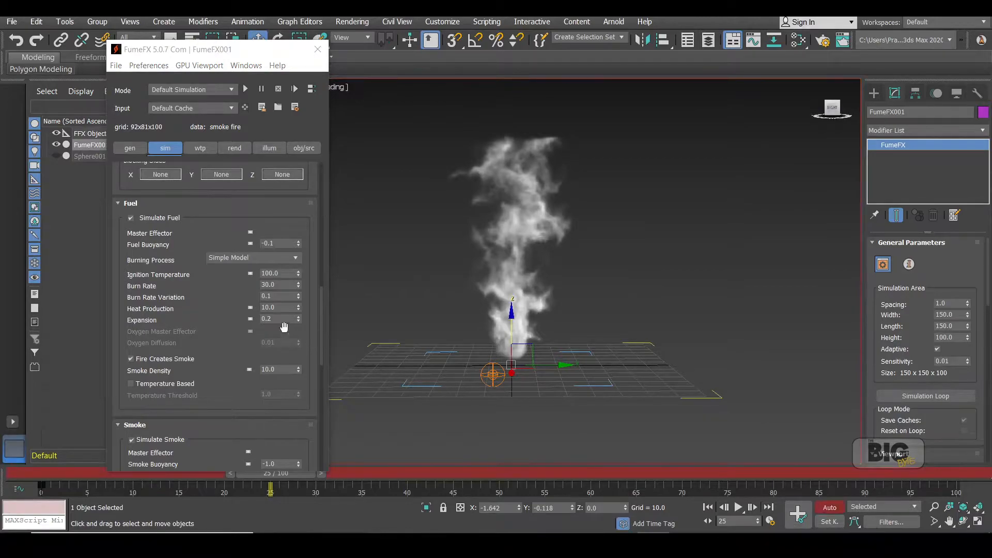
{"action": "double_click", "coordinate": [282, 369]}
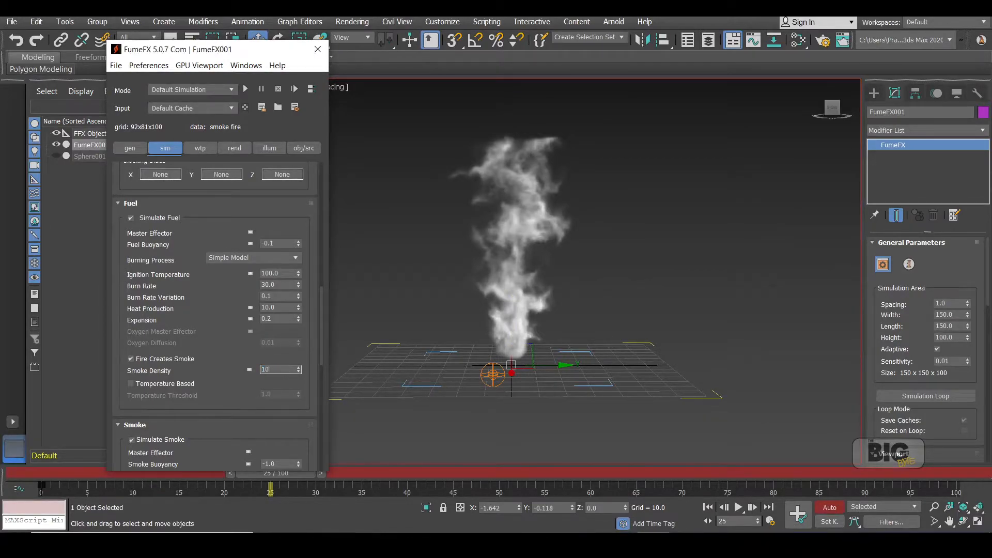
{"action": "left_click_drag", "start_coordinate": [410, 479], "coordinate": [449, 471]}
{"action": "left_click", "coordinate": [178, 418]}
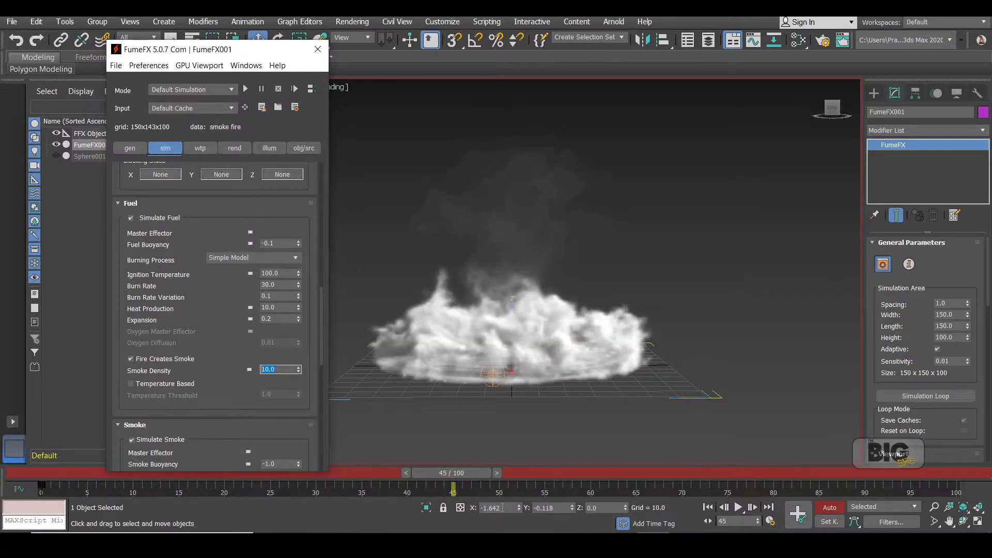
Key the fuel's smoke density at 10 on frame 25 and check the animated value up to frame 46.
{"action": "left_click", "coordinate": [270, 474]}
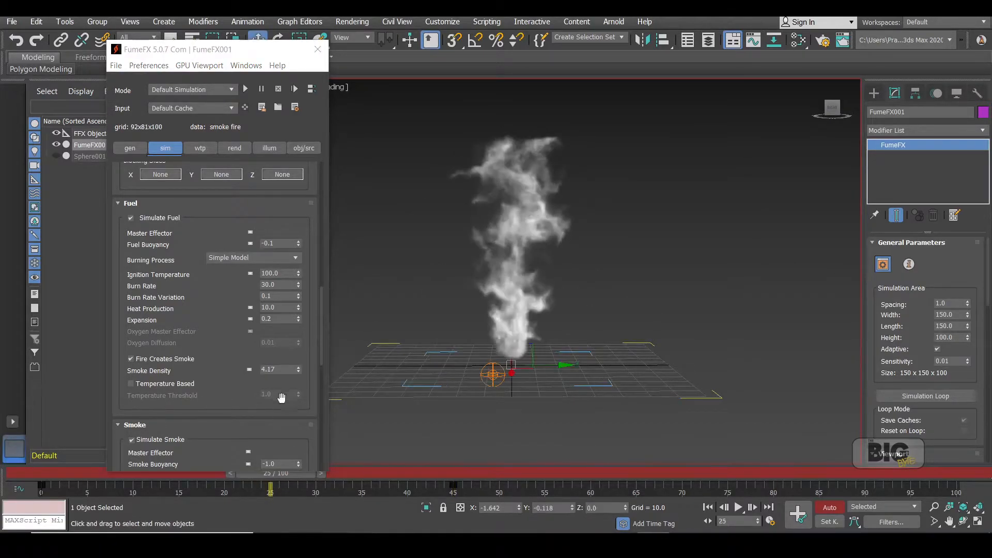
{"action": "double_click", "coordinate": [279, 369]}
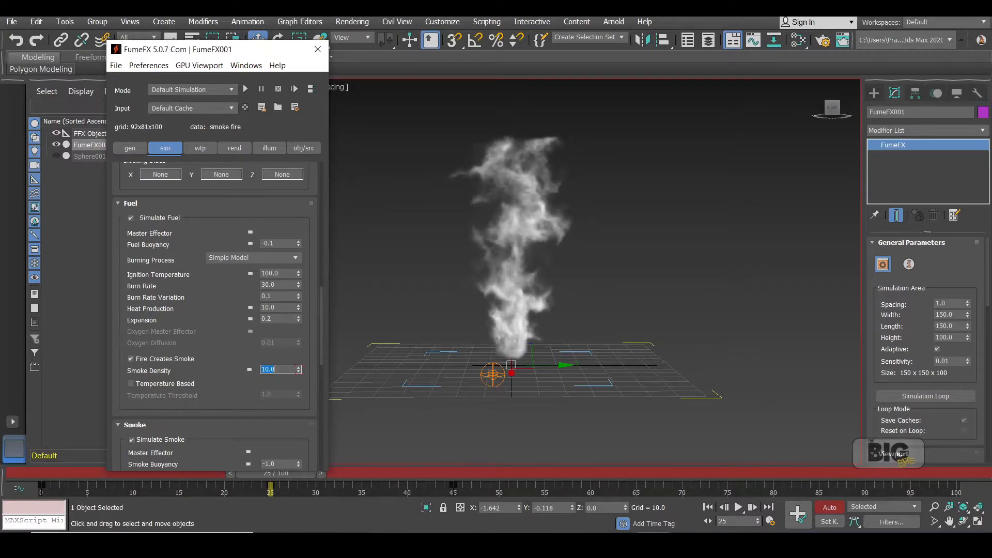
{"action": "left_click_drag", "start_coordinate": [269, 472], "coordinate": [468, 468]}
{"action": "key", "text": "w"}
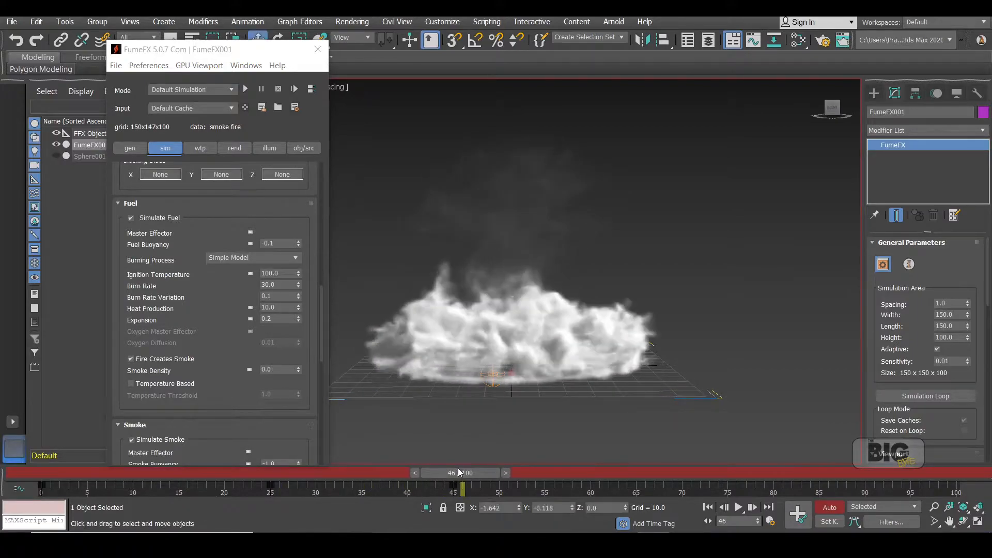
Key the object source's smoke amount to 0 at frame 45 and 3.5 at frame 25, ending automatic keyframing.
{"action": "left_click", "coordinate": [304, 148]}
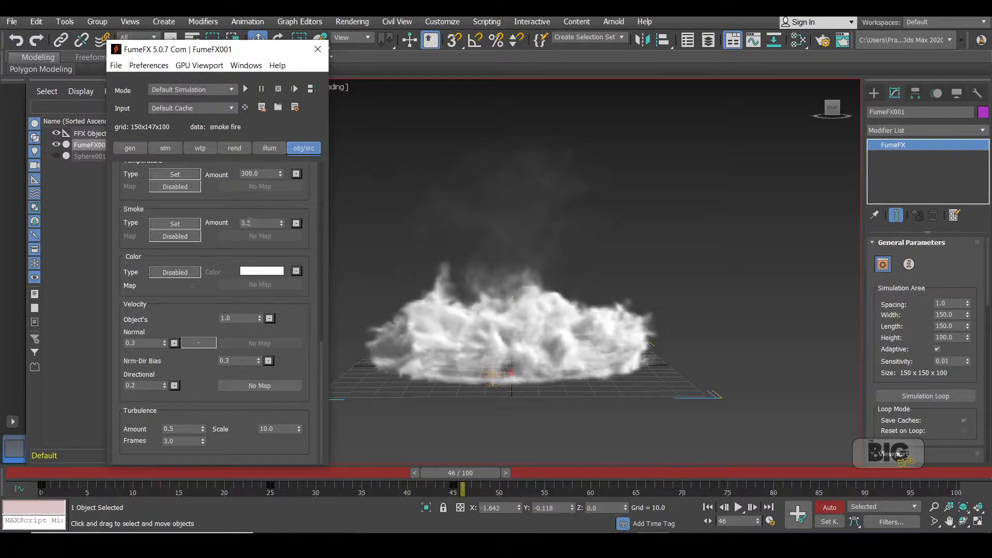
{"action": "left_click_drag", "start_coordinate": [461, 475], "coordinate": [450, 471]}
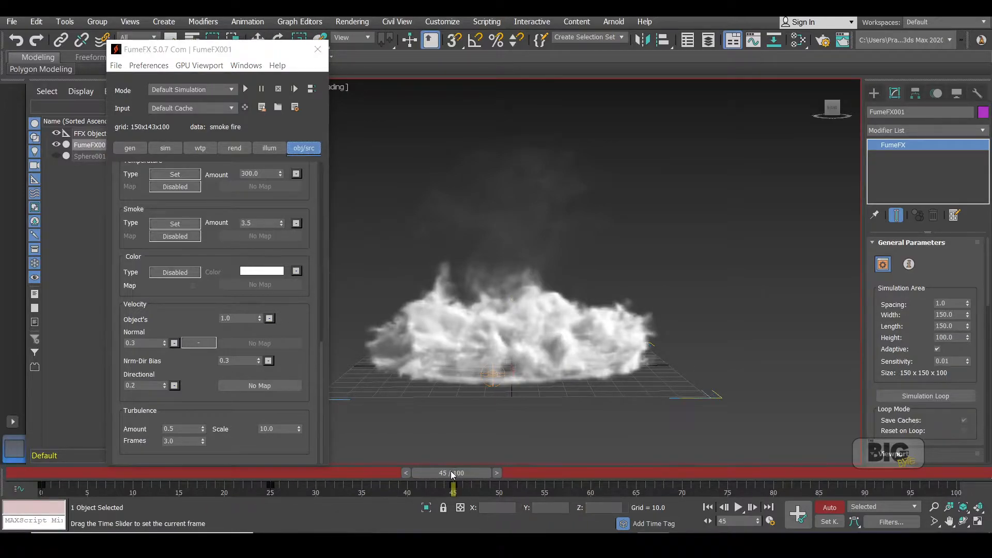
{"action": "double_click", "coordinate": [255, 223]}
{"action": "type", "text": "0"}
{"action": "key", "text": "Return"}
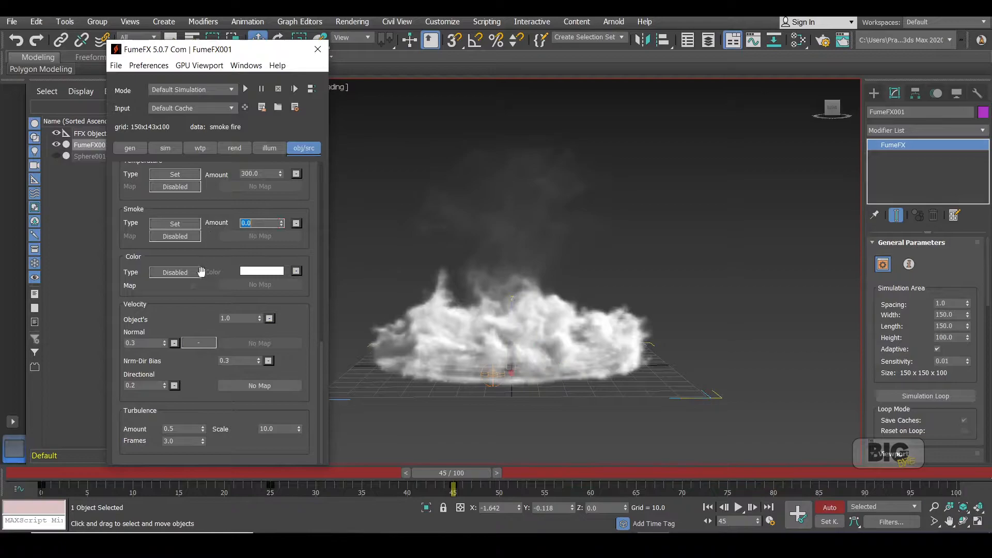
{"action": "left_click", "coordinate": [272, 473]}
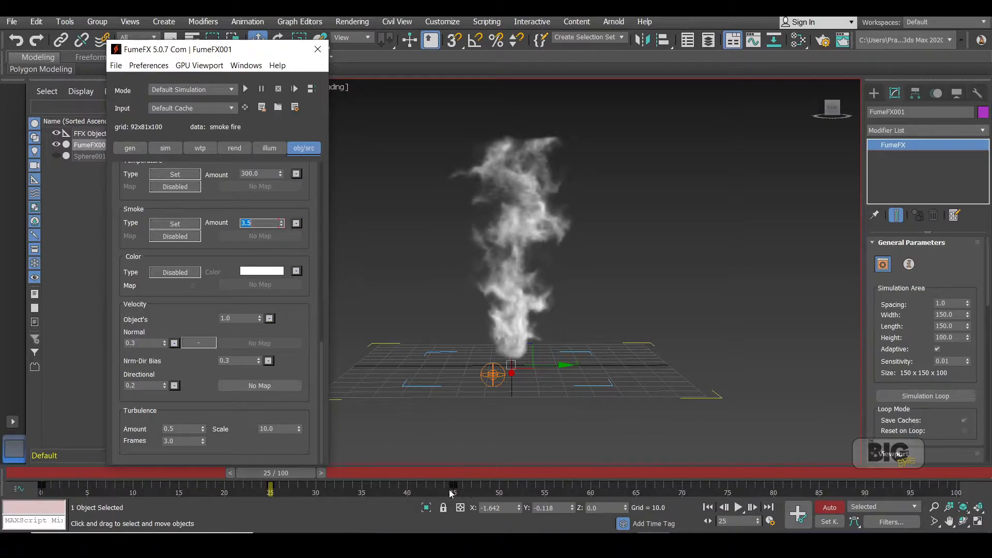
{"action": "left_click", "coordinate": [829, 507]}
Rerun the default simulation with the fading smoke, stop it at about frame 45 and unhide the sphere.
{"action": "left_click", "coordinate": [252, 89]}
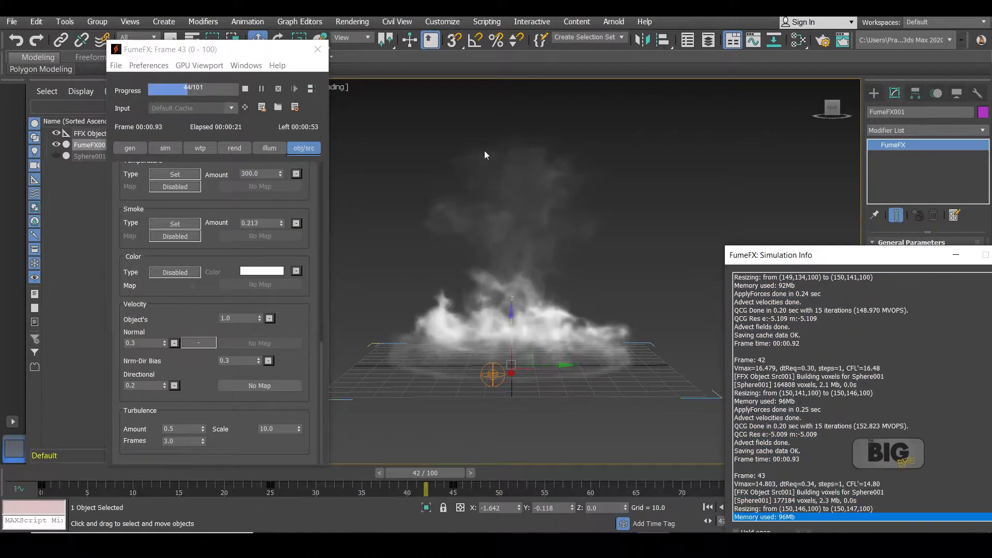
{"action": "left_click", "coordinate": [244, 89]}
{"action": "middle_click_drag", "start_coordinate": [686, 308], "coordinate": [643, 293], "text": "alt"}
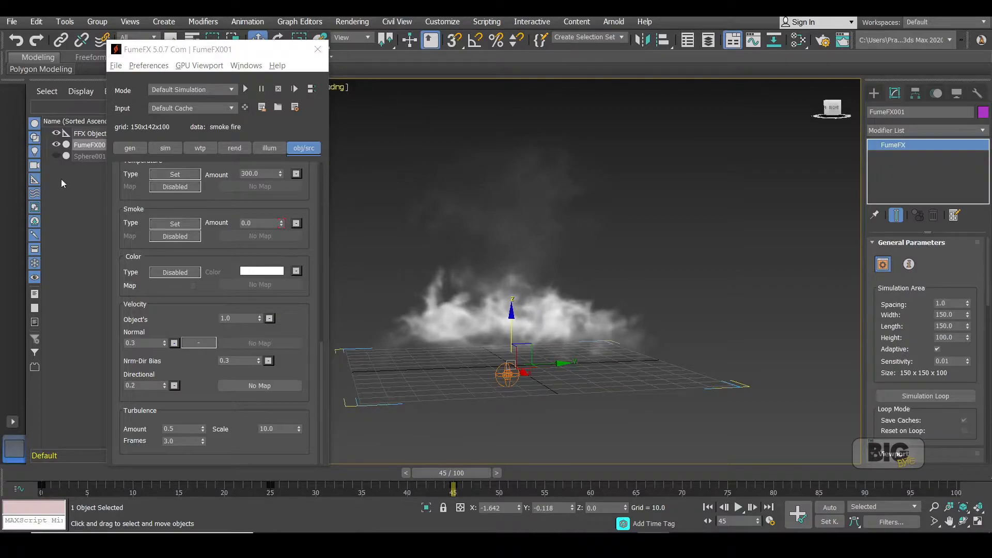
{"action": "mouse_move", "coordinate": [554, 202]}
{"action": "middle_mouse_down", "text": "alt"}
{"action": "mouse_move", "coordinate": [533, 214]}
{"action": "mouse_move", "coordinate": [532, 250]}
{"action": "mouse_move", "coordinate": [545, 212]}
{"action": "mouse_move", "coordinate": [536, 204]}
{"action": "middle_mouse_up", "text": "alt"}
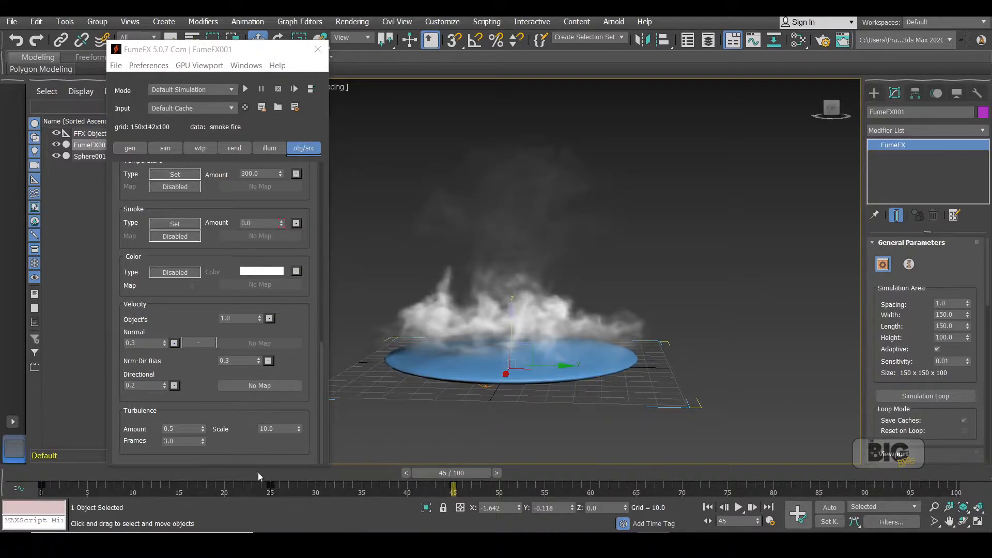
Try setting the object source's velocity Nrm-Dir Bias to 0 at frame 45, comparing it with frame 25.
{"action": "left_click_drag", "start_coordinate": [414, 474], "coordinate": [256, 458]}
{"action": "key", "text": "w"}
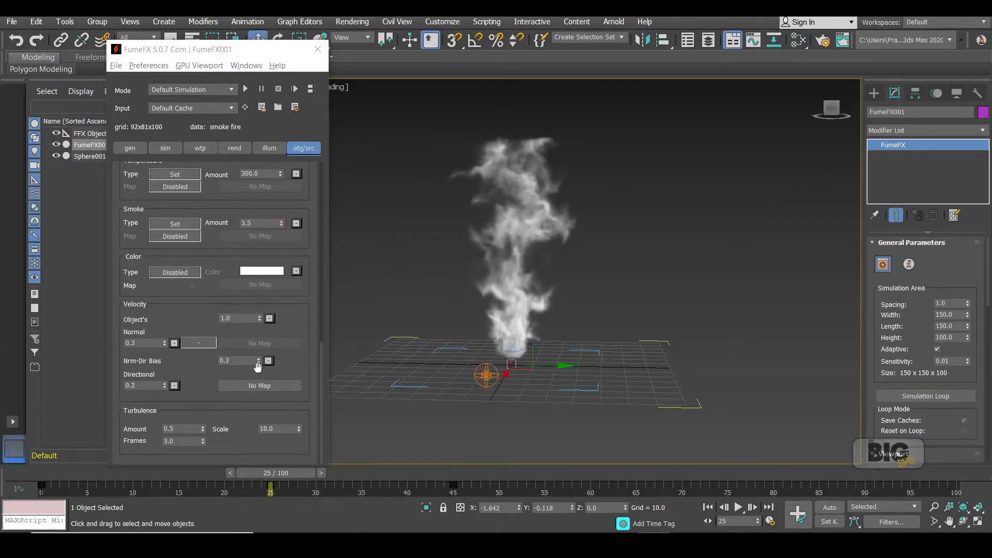
{"action": "double_click", "coordinate": [240, 360]}
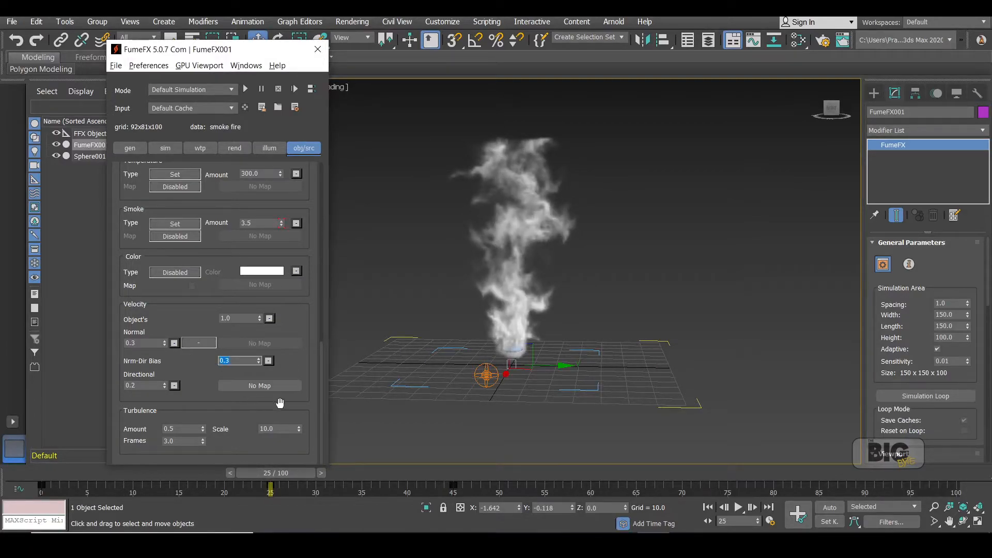
{"action": "left_click", "coordinate": [455, 472]}
{"action": "double_click", "coordinate": [252, 360]}
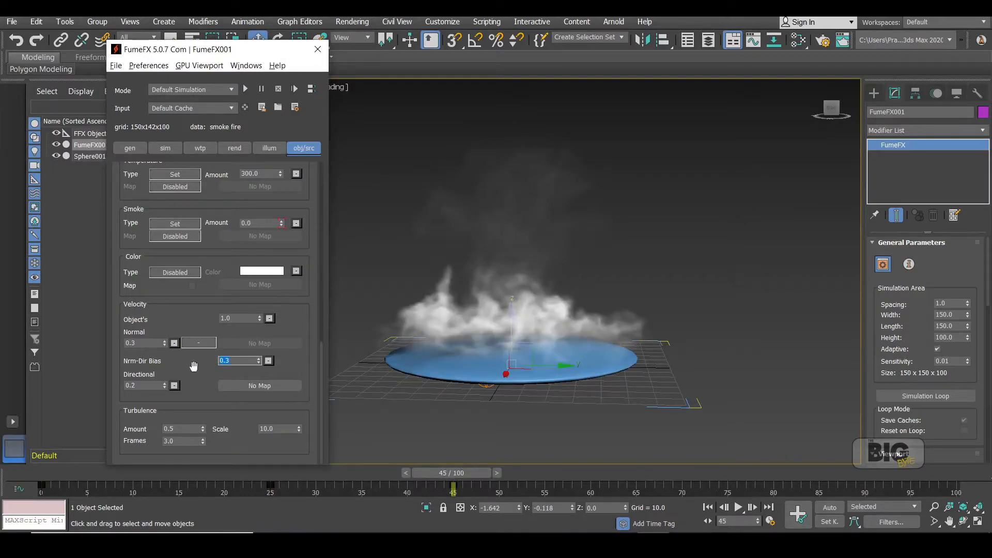
{"action": "left_click", "coordinate": [270, 474]}
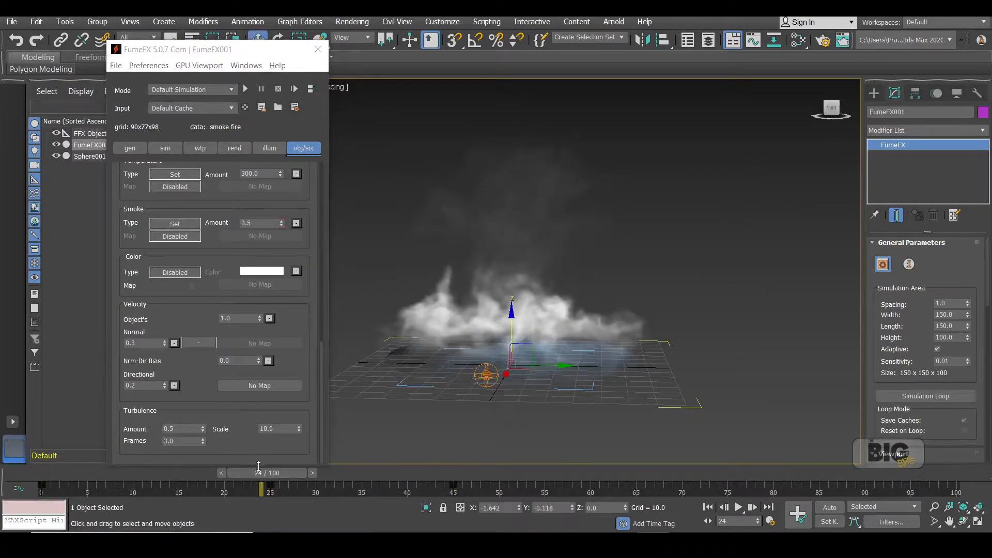
{"action": "left_click_drag", "start_coordinate": [250, 362], "coordinate": [174, 364]}
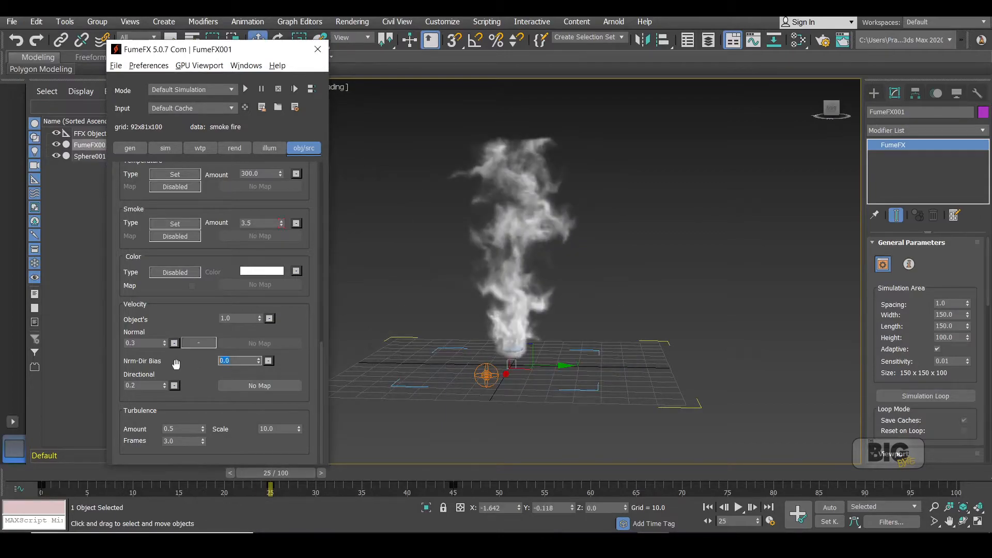
With automatic keyframing, key the object source's Nrm-Dir Bias at 0.3 on frame 0 and 0 on frame 45, ending keyframing.
{"action": "left_click", "coordinate": [829, 507]}
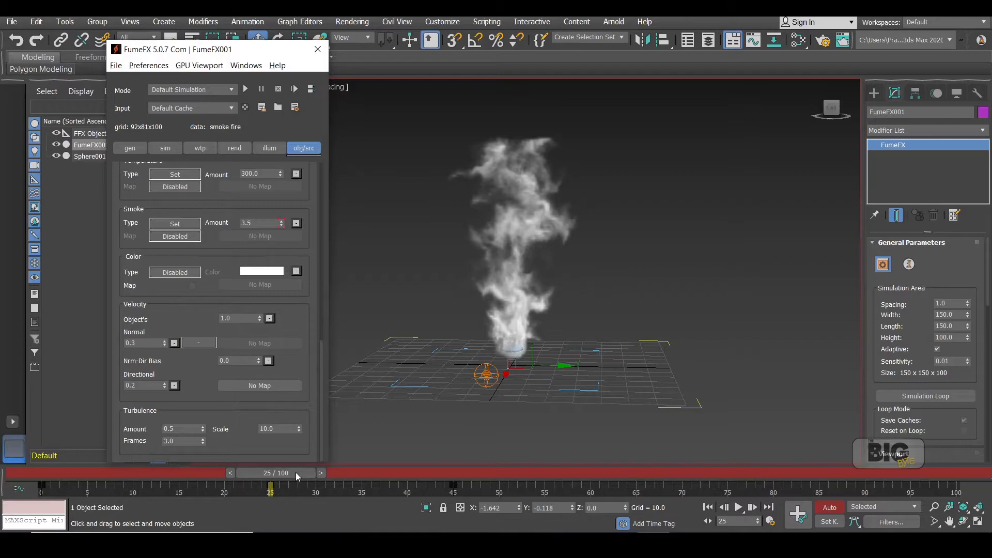
{"action": "type", "text": "0."}
{"action": "left_click_drag", "start_coordinate": [296, 472], "coordinate": [57, 472]}
{"action": "left_click", "coordinate": [247, 363]}
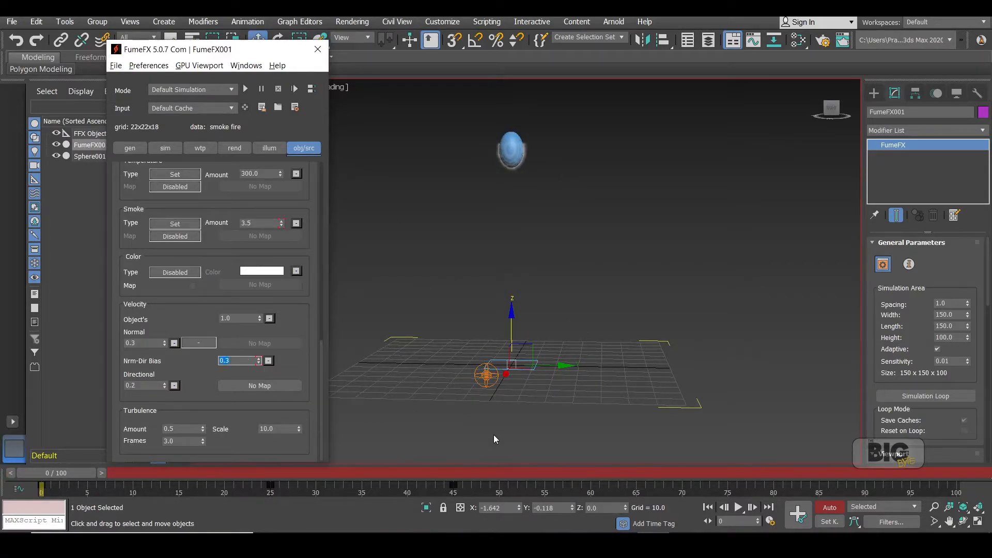
{"action": "left_click", "coordinate": [448, 473]}
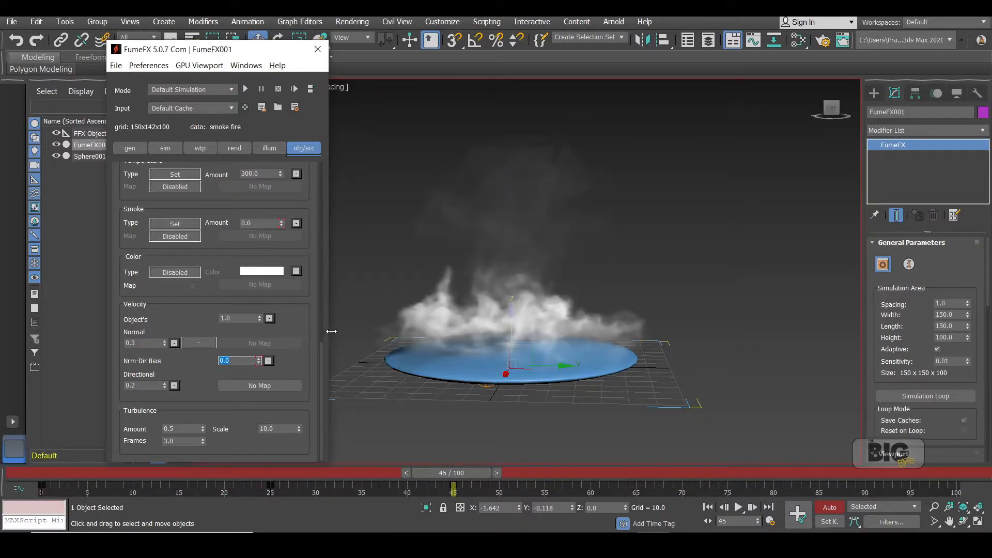
{"action": "left_click_drag", "start_coordinate": [318, 346], "coordinate": [325, 173]}
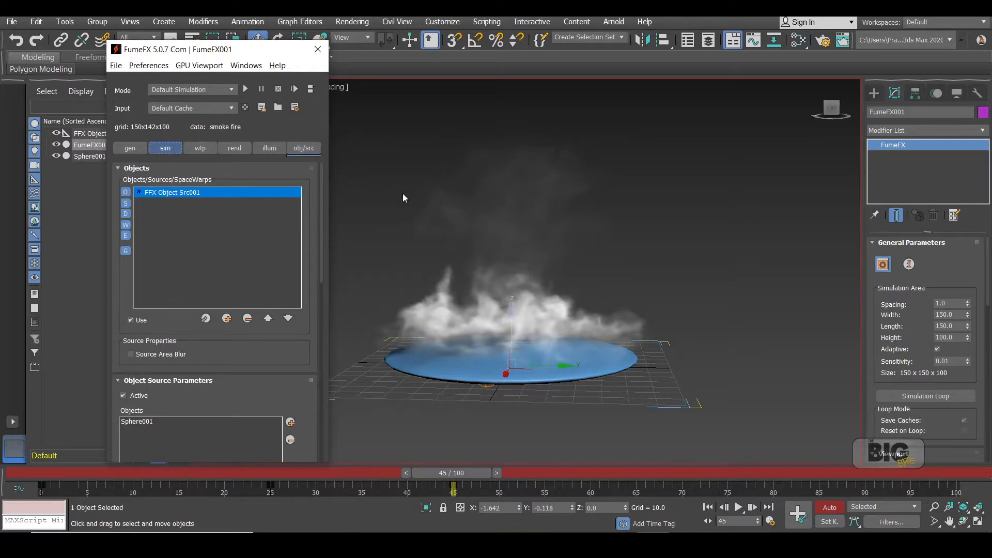
{"action": "left_click", "coordinate": [318, 49]}
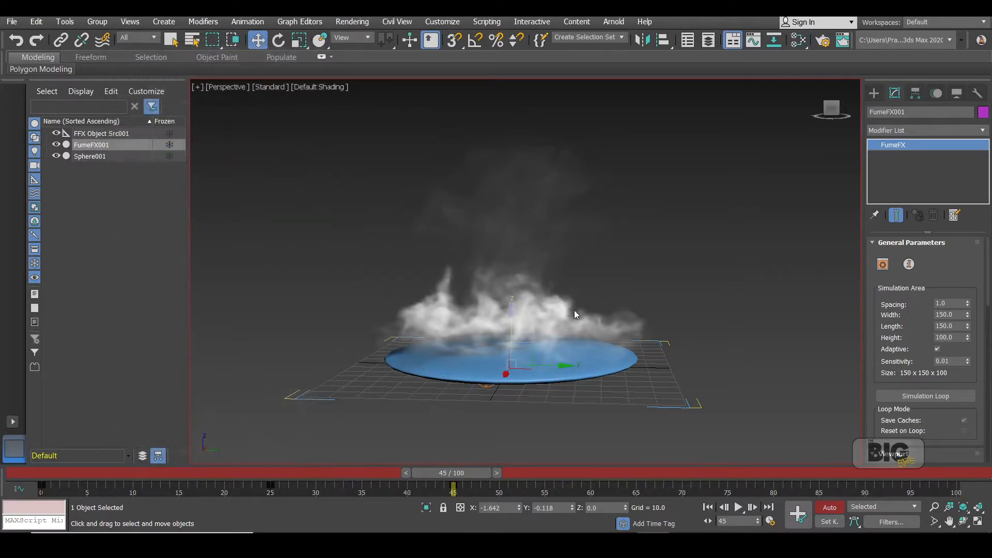
{"action": "left_click", "coordinate": [836, 508]}
Create a standard Target Direct light on the ground with its beam running through the smoke.
{"action": "scroll", "coordinate": [545, 337], "scroll_direction": "down", "scroll_amount": 3}
{"action": "middle_click_drag", "start_coordinate": [518, 315], "coordinate": [640, 248], "text": "alt"}
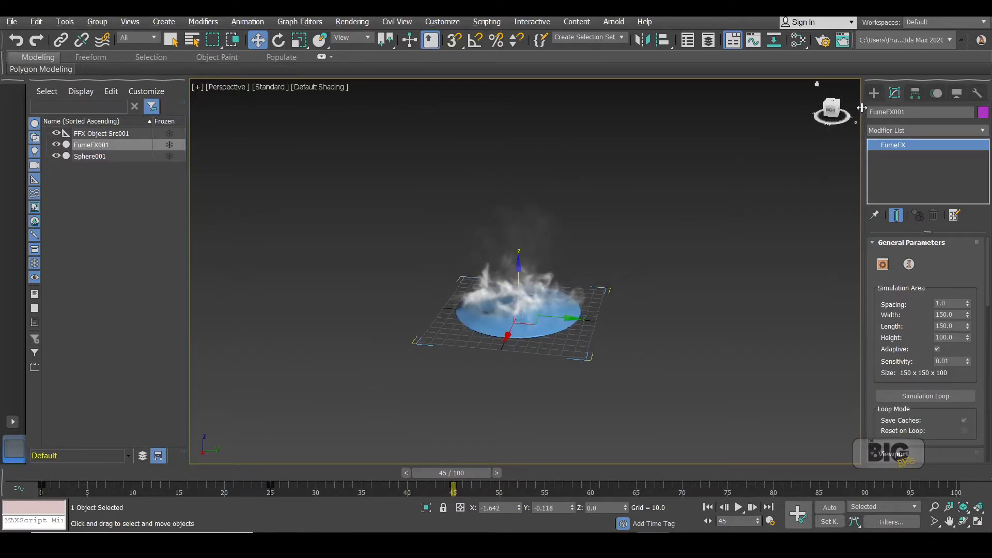
{"action": "left_click", "coordinate": [873, 93]}
{"action": "left_click", "coordinate": [903, 111]}
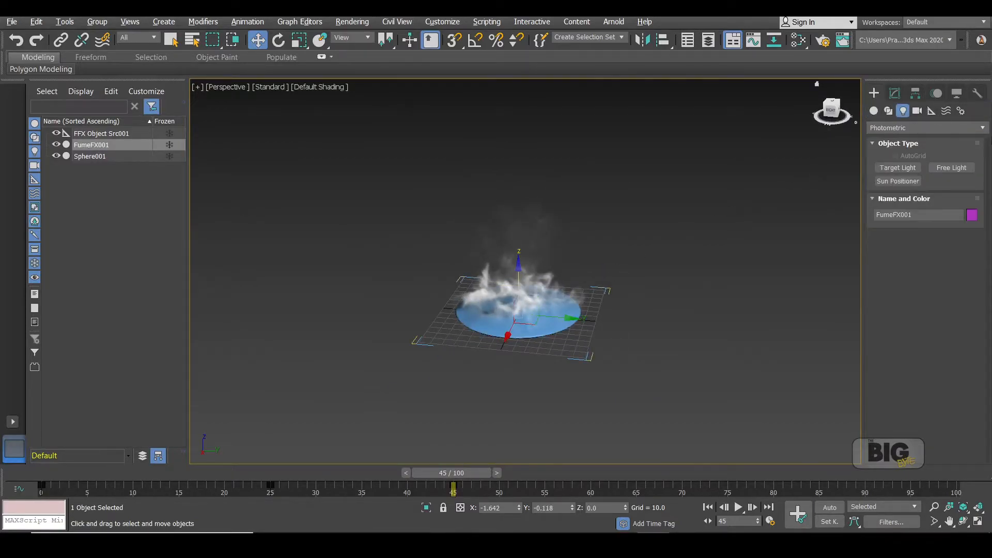
{"action": "left_click", "coordinate": [929, 128]}
{"action": "left_click", "coordinate": [952, 150]}
{"action": "left_click", "coordinate": [917, 179]}
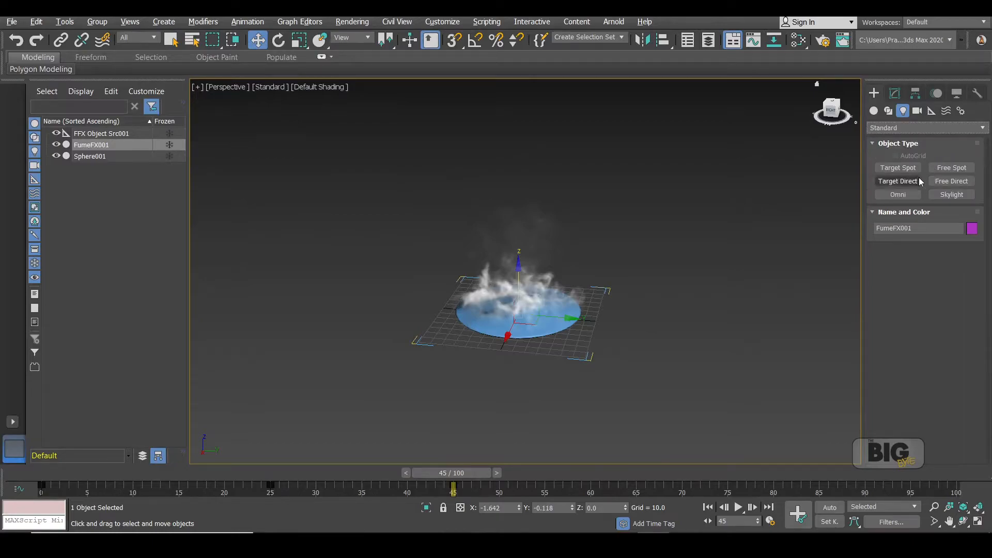
{"action": "middle_click_drag", "start_coordinate": [786, 240], "coordinate": [734, 239], "text": "alt"}
{"action": "left_click_drag", "start_coordinate": [536, 312], "coordinate": [434, 282]}
{"action": "key", "text": "w"}
{"action": "middle_click_drag", "start_coordinate": [486, 261], "coordinate": [659, 291], "text": "alt"}
{"action": "left_click", "coordinate": [341, 261]}
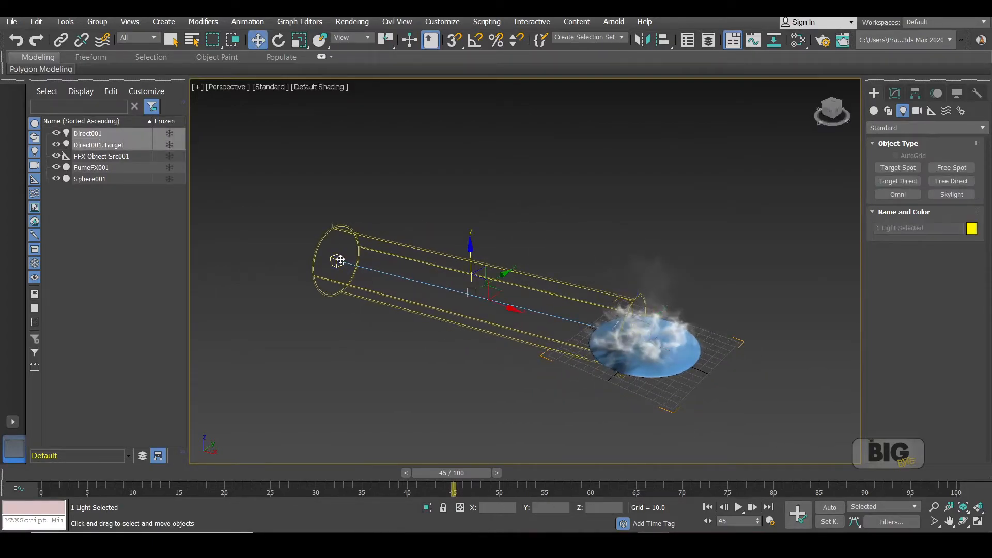
Move the directional light up and outward to about X 370, Y 255, Z 315 and lower its target beside the smoke.
{"action": "middle_click_drag", "start_coordinate": [510, 310], "coordinate": [643, 271], "text": "alt"}
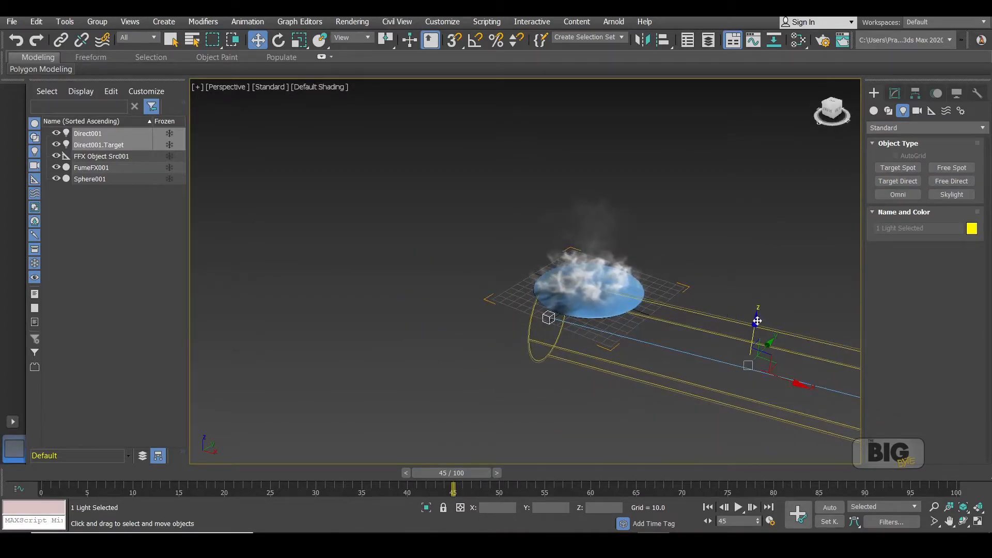
{"action": "middle_click_drag", "start_coordinate": [755, 320], "coordinate": [527, 260], "text": "alt"}
{"action": "scroll", "coordinate": [668, 338], "scroll_direction": "up", "scroll_amount": 7}
{"action": "scroll", "coordinate": [658, 296], "scroll_direction": "down", "scroll_amount": 9}
{"action": "scroll", "coordinate": [678, 339], "scroll_direction": "up", "scroll_amount": 2}
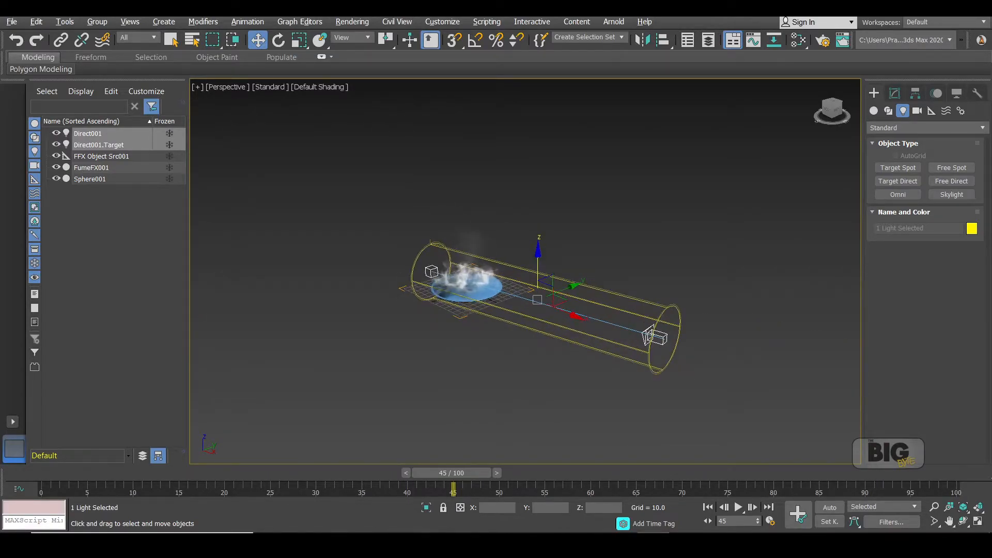
{"action": "left_click", "coordinate": [664, 336]}
{"action": "left_click_drag", "start_coordinate": [665, 327], "coordinate": [593, 110]}
{"action": "middle_click_drag", "start_coordinate": [592, 241], "coordinate": [631, 297]}
{"action": "middle_click_drag", "start_coordinate": [621, 234], "coordinate": [511, 255], "text": "alt"}
{"action": "left_click_drag", "start_coordinate": [538, 259], "coordinate": [788, 287]}
{"action": "mouse_move", "coordinate": [609, 272]}
{"action": "middle_mouse_down", "text": "alt"}
{"action": "mouse_move", "coordinate": [646, 268]}
{"action": "mouse_move", "coordinate": [642, 250]}
{"action": "mouse_move", "coordinate": [617, 267]}
{"action": "middle_mouse_up", "text": "alt"}
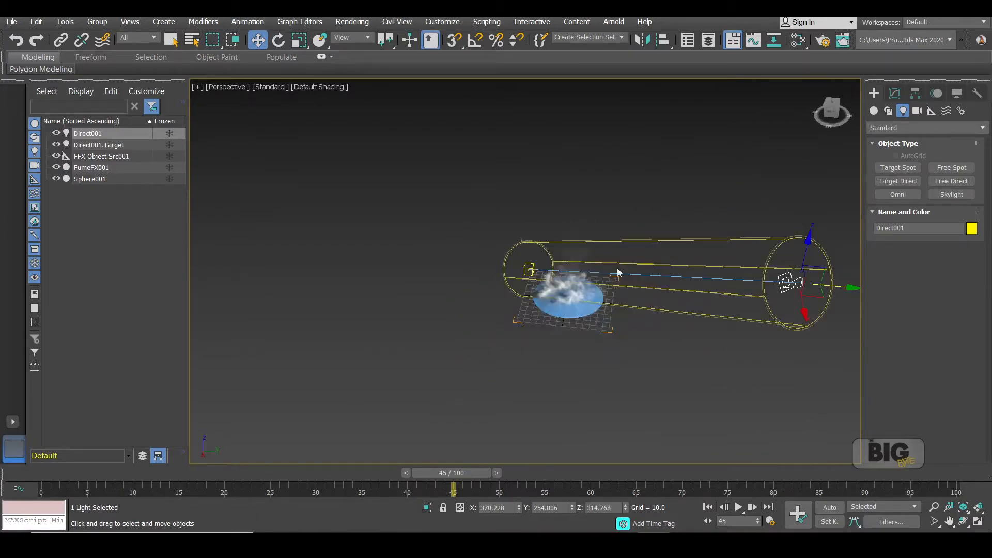
{"action": "left_click", "coordinate": [531, 268]}
{"action": "left_click_drag", "start_coordinate": [531, 231], "coordinate": [533, 249]}
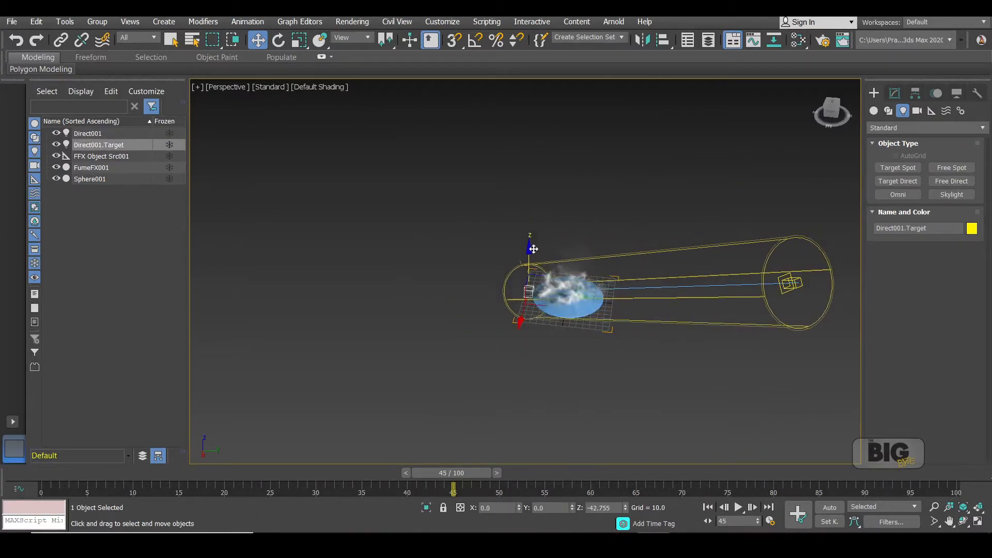
Turn on the light's shadows with global settings, using Ray Traced Shadows, and enable its atmosphere shadows.
{"action": "left_click", "coordinate": [902, 94]}
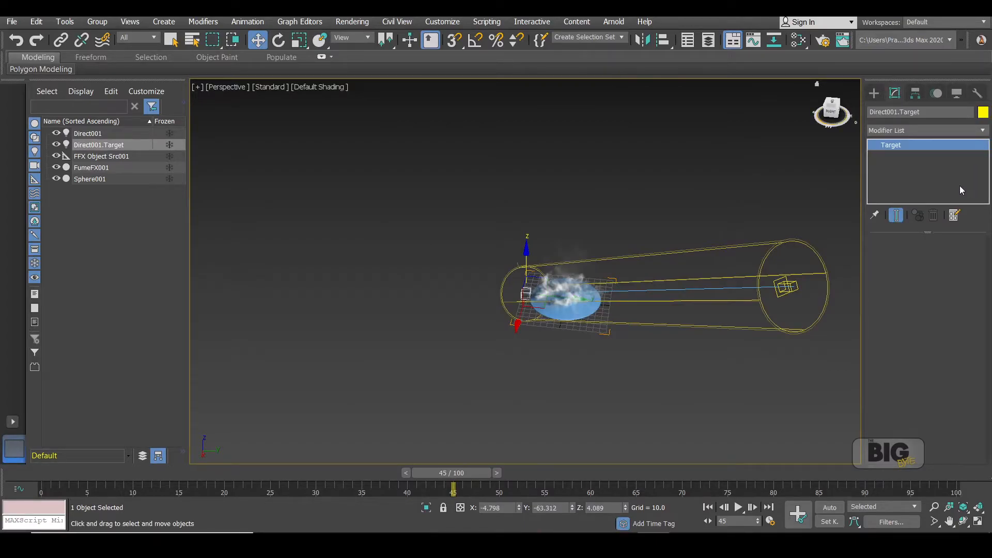
{"action": "left_click", "coordinate": [792, 284]}
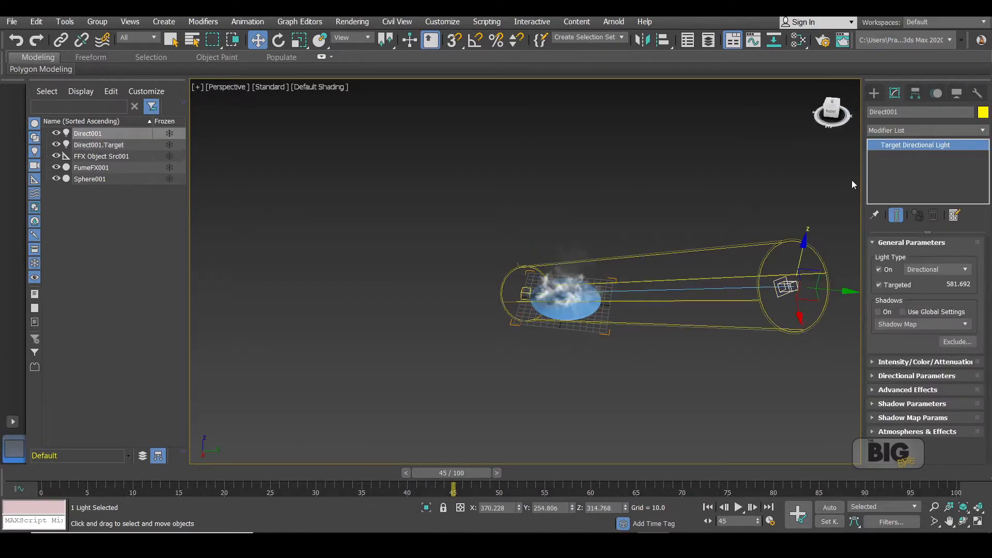
{"action": "left_click", "coordinate": [902, 312]}
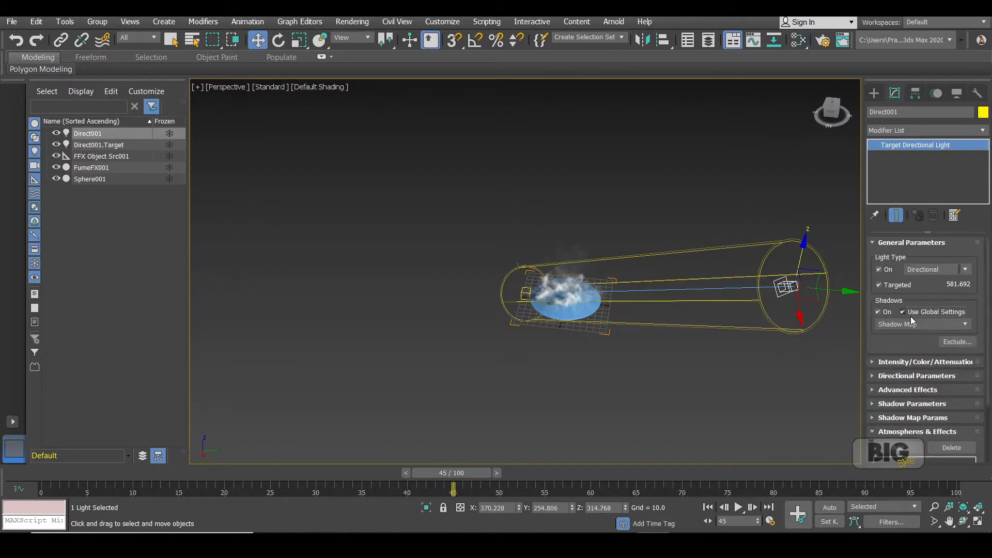
{"action": "left_click", "coordinate": [916, 324]}
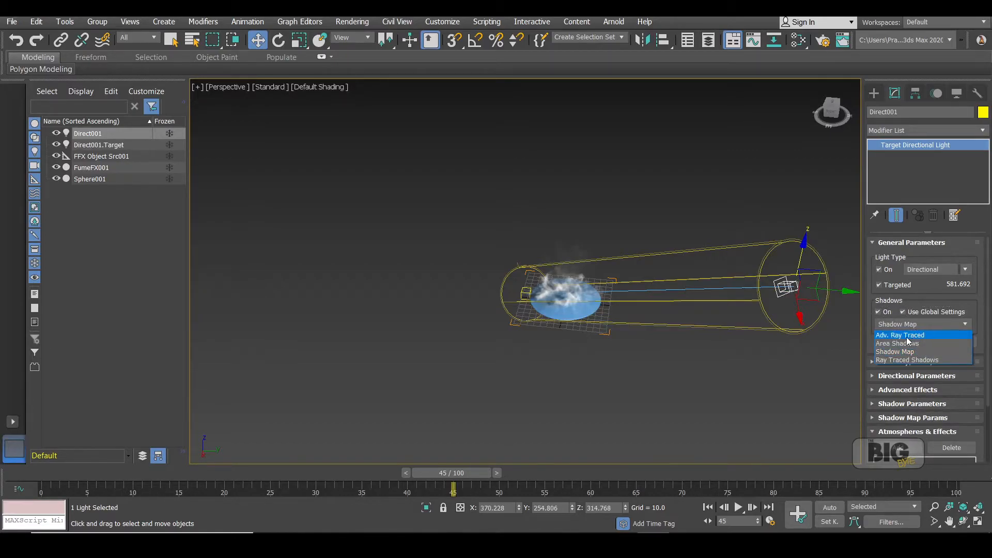
{"action": "left_click", "coordinate": [911, 360]}
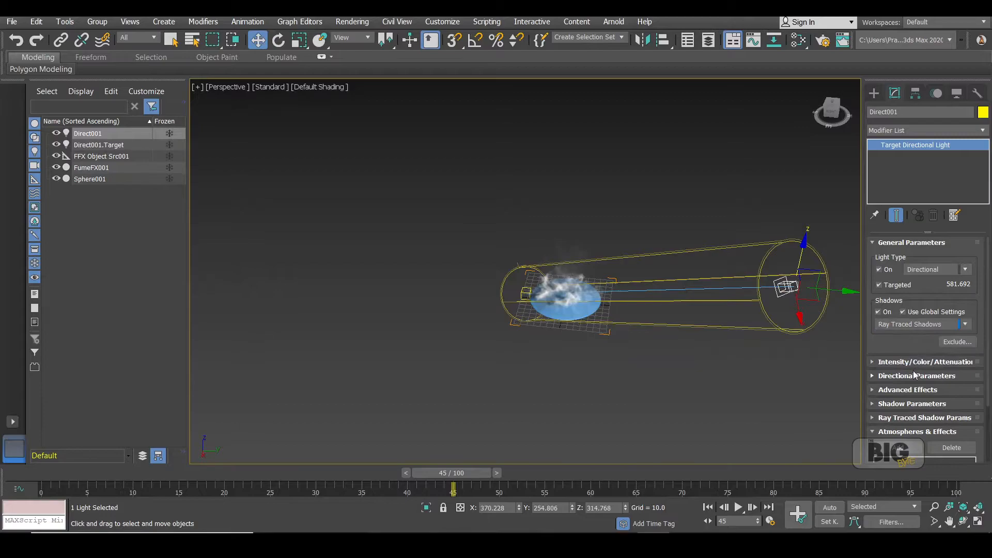
{"action": "left_click", "coordinate": [905, 404]}
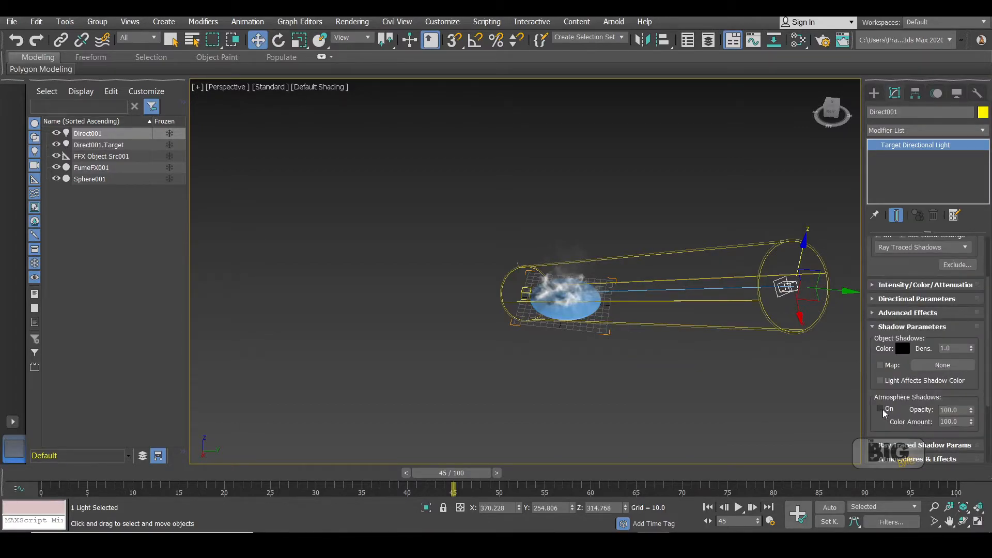
{"action": "left_click", "coordinate": [881, 409]}
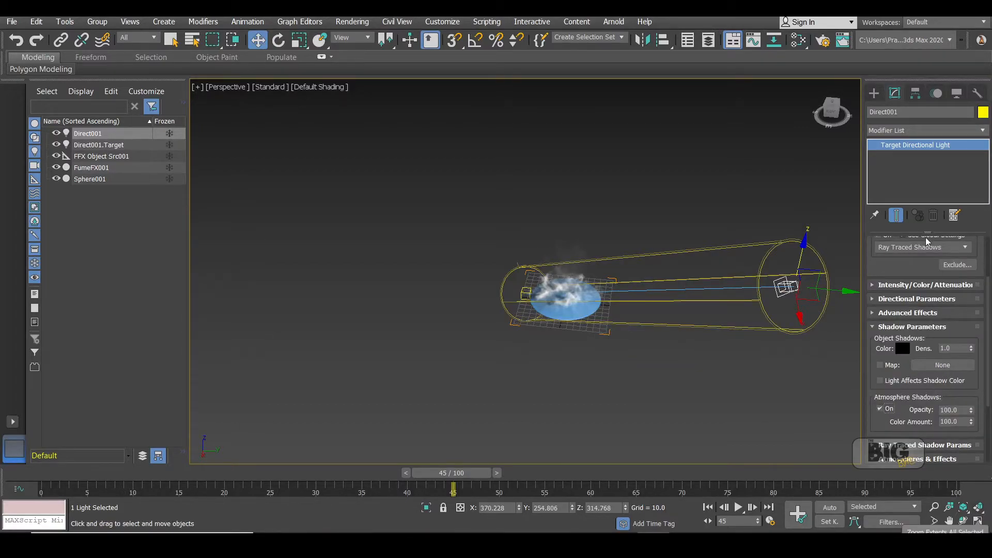
Clone the directional light as an instance and move the clone to the opposite side of the smoke.
{"action": "middle_click_drag", "start_coordinate": [685, 204], "coordinate": [684, 212], "text": "alt"}
{"action": "left_click", "coordinate": [686, 212]}
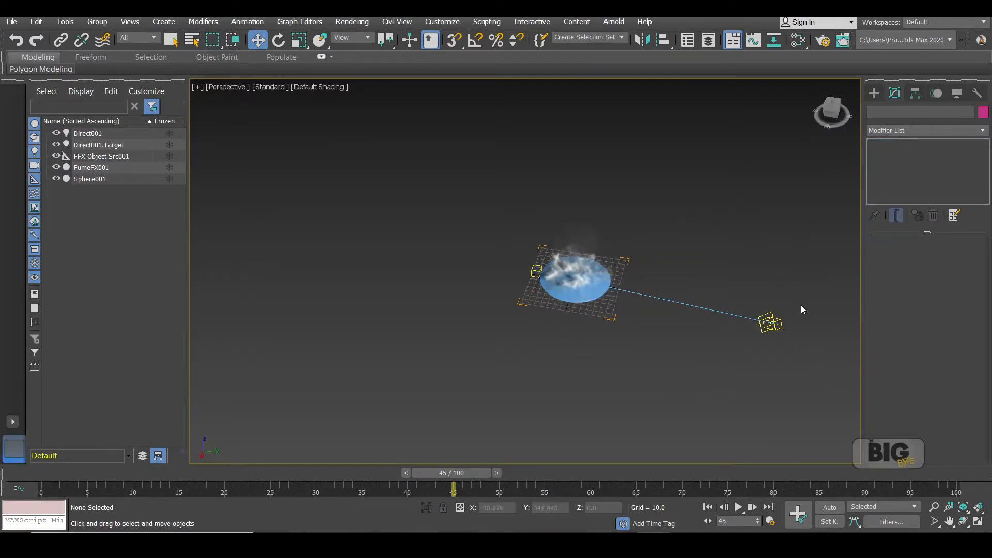
{"action": "left_click", "coordinate": [770, 323]}
{"action": "key", "text": "ctrl+v"}
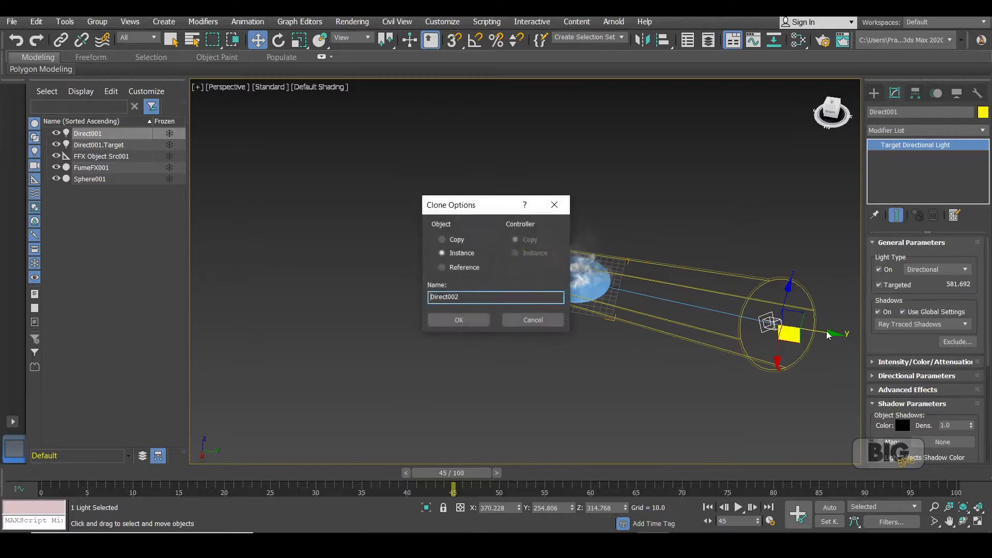
{"action": "left_click", "coordinate": [457, 319]}
{"action": "left_click_drag", "start_coordinate": [823, 330], "coordinate": [387, 256]}
Move the cloned light's target across the disc to the far side of the smoke.
{"action": "left_click", "coordinate": [545, 269]}
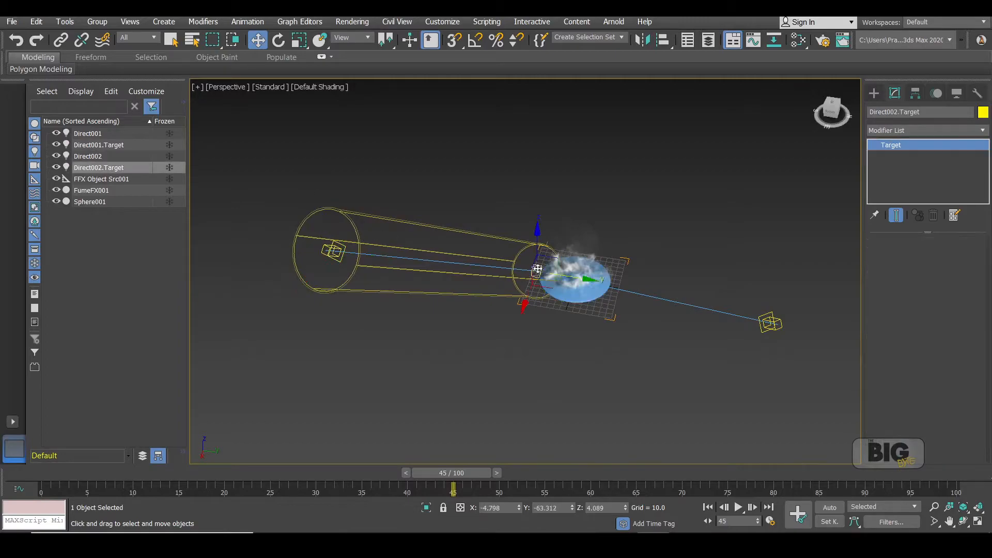
{"action": "left_click_drag", "start_coordinate": [545, 268], "coordinate": [617, 280]}
{"action": "middle_click_drag", "start_coordinate": [631, 279], "coordinate": [579, 266], "text": "alt"}
{"action": "left_click_drag", "start_coordinate": [580, 271], "coordinate": [609, 295]}
{"action": "middle_click_drag", "start_coordinate": [575, 290], "coordinate": [617, 296], "text": "alt"}
Set the first directional light's intensity multiplier to 2.5.
{"action": "left_click", "coordinate": [683, 255]}
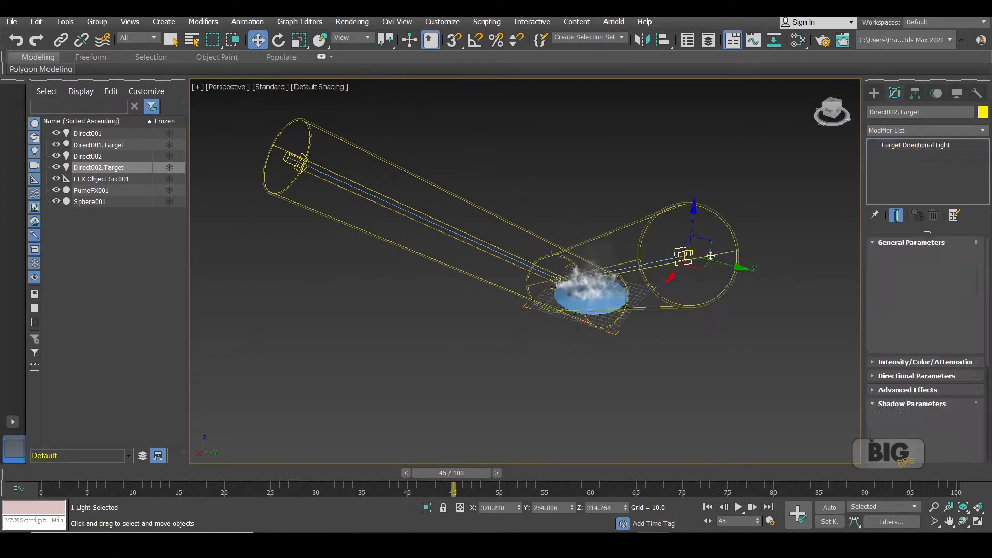
{"action": "left_click", "coordinate": [931, 363]}
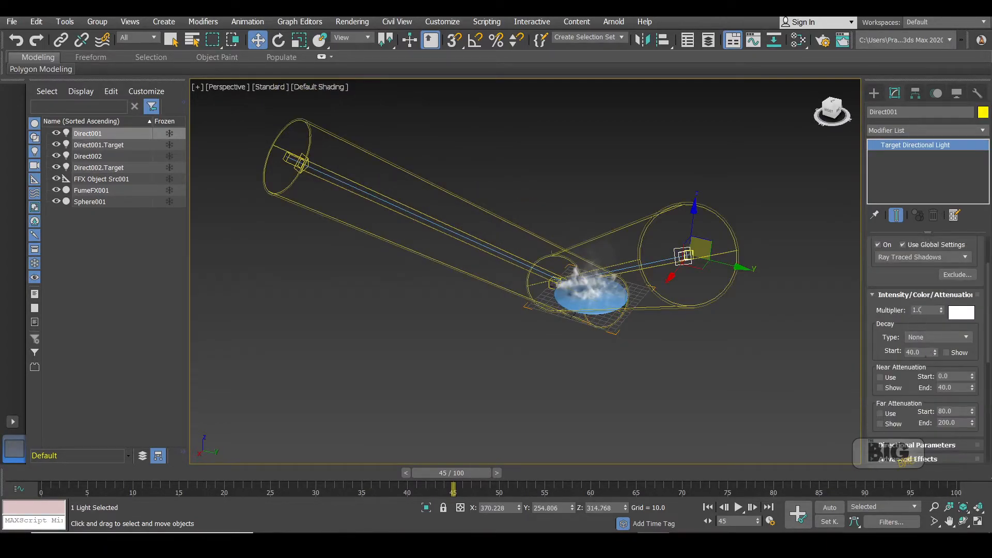
{"action": "left_click_drag", "start_coordinate": [920, 310], "coordinate": [824, 279]}
{"action": "type", "text": "2.5"}
{"action": "key", "text": "Return"}
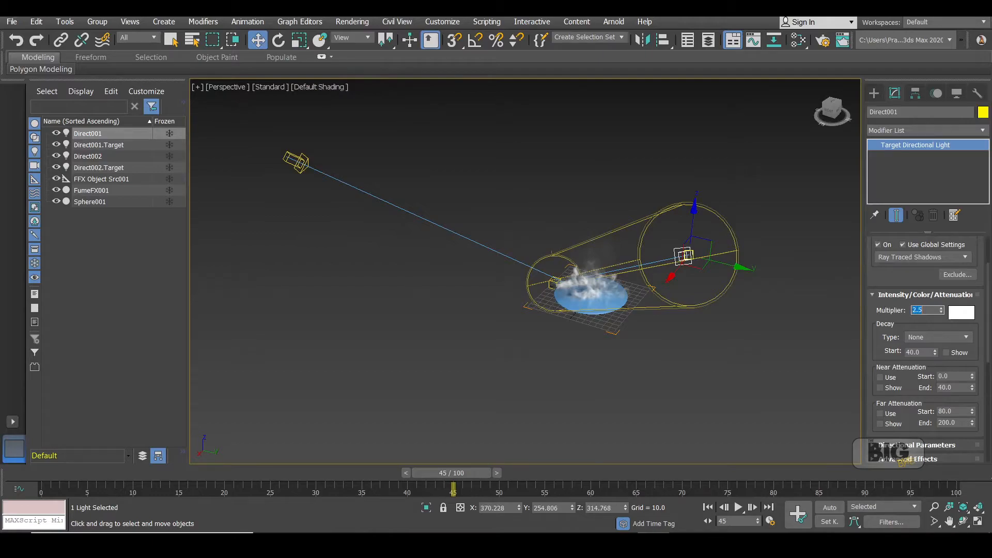
Add the first directional light to the FumeFX container's illumination lights.
{"action": "scroll", "coordinate": [612, 196], "scroll_direction": "up", "scroll_amount": 10}
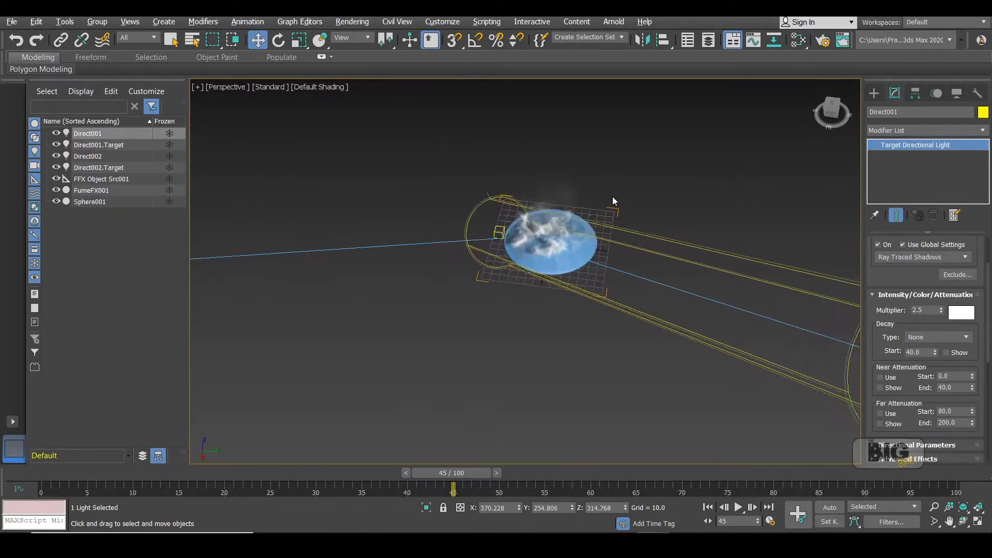
{"action": "scroll", "coordinate": [600, 236], "scroll_direction": "down", "scroll_amount": 10}
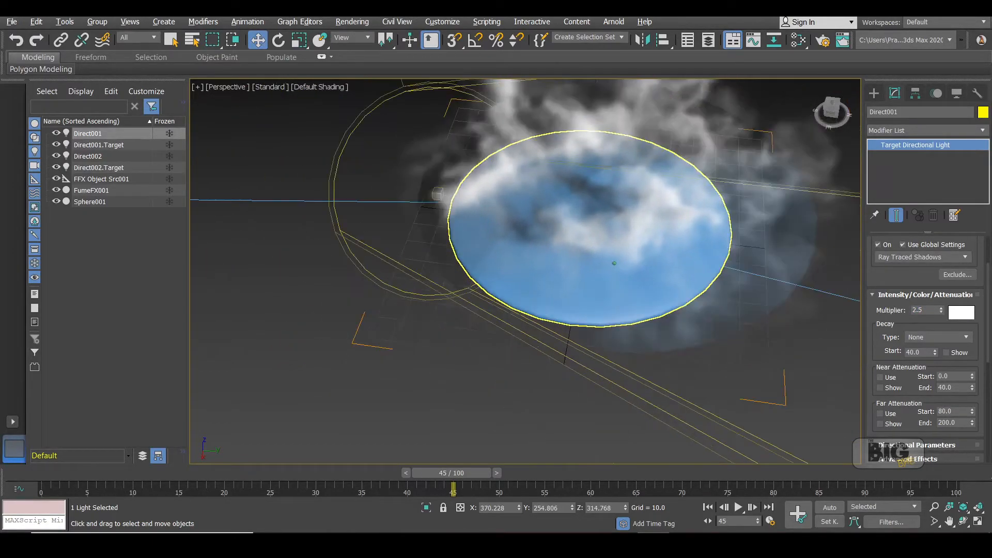
{"action": "left_click", "coordinate": [439, 309]}
{"action": "left_click", "coordinate": [886, 267]}
{"action": "left_click", "coordinate": [265, 147]}
{"action": "left_click", "coordinate": [134, 258]}
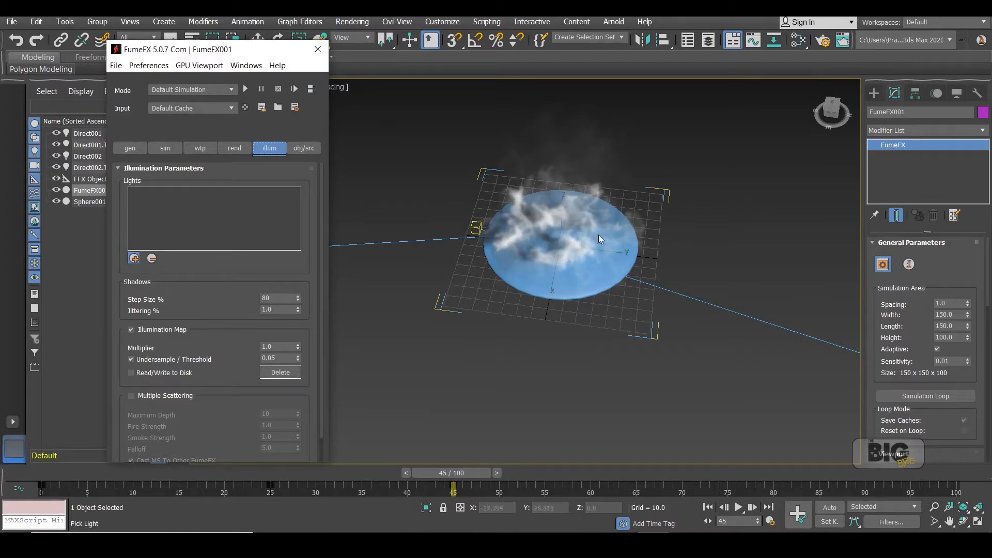
{"action": "left_click", "coordinate": [661, 280]}
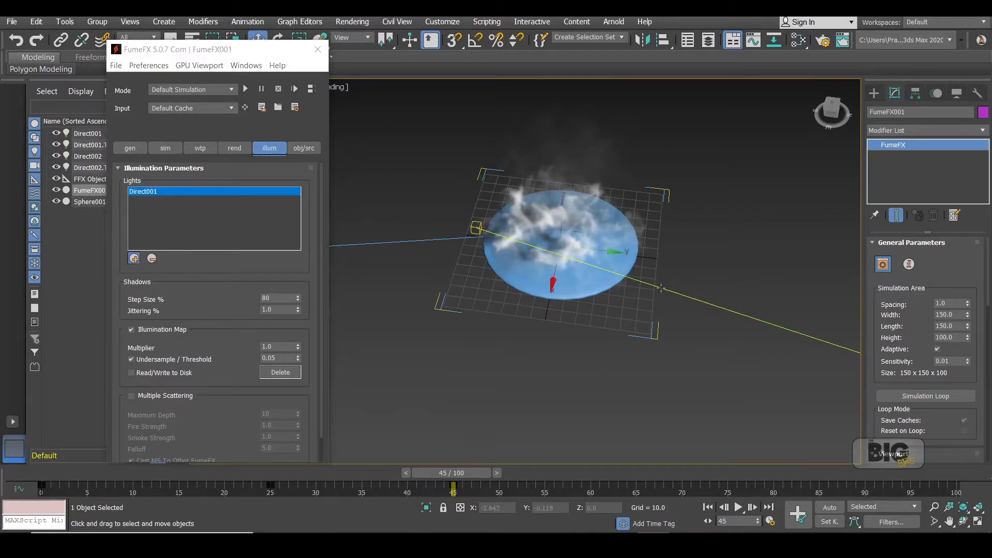
Add the second directional light to the FumeFX container's illumination lights.
{"action": "left_click", "coordinate": [134, 258]}
{"action": "left_click", "coordinate": [341, 243]}
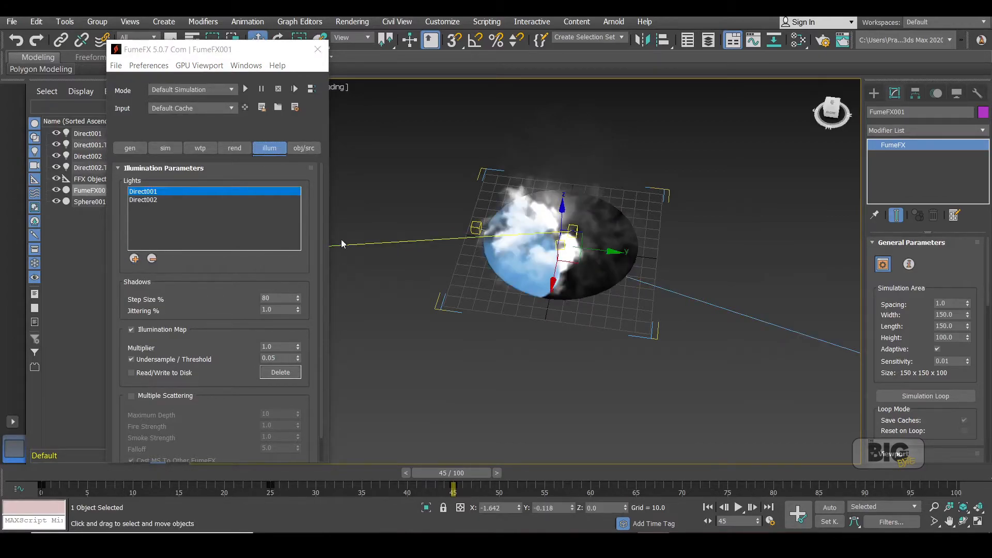
{"action": "left_click", "coordinate": [240, 150]}
{"action": "left_click_drag", "start_coordinate": [321, 221], "coordinate": [309, 398]}
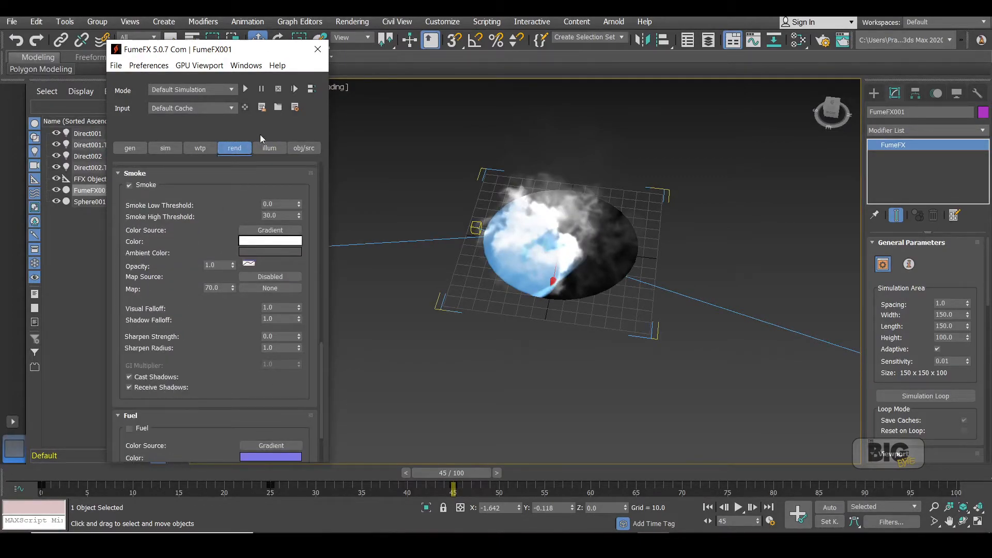
Enable Multiple Scattering in the illumination parameters and set its maximum depth to 7.
{"action": "left_click", "coordinate": [271, 148]}
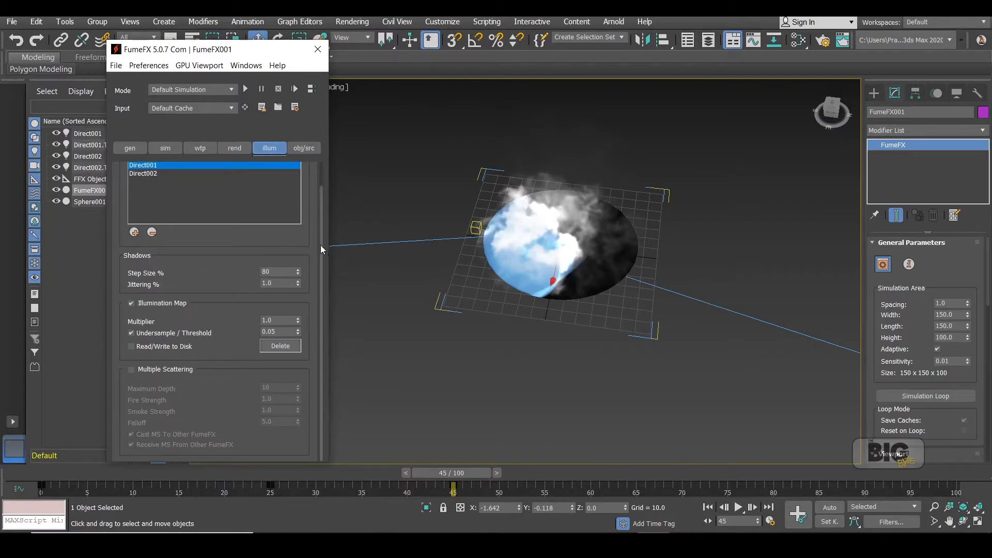
{"action": "left_click", "coordinate": [131, 369]}
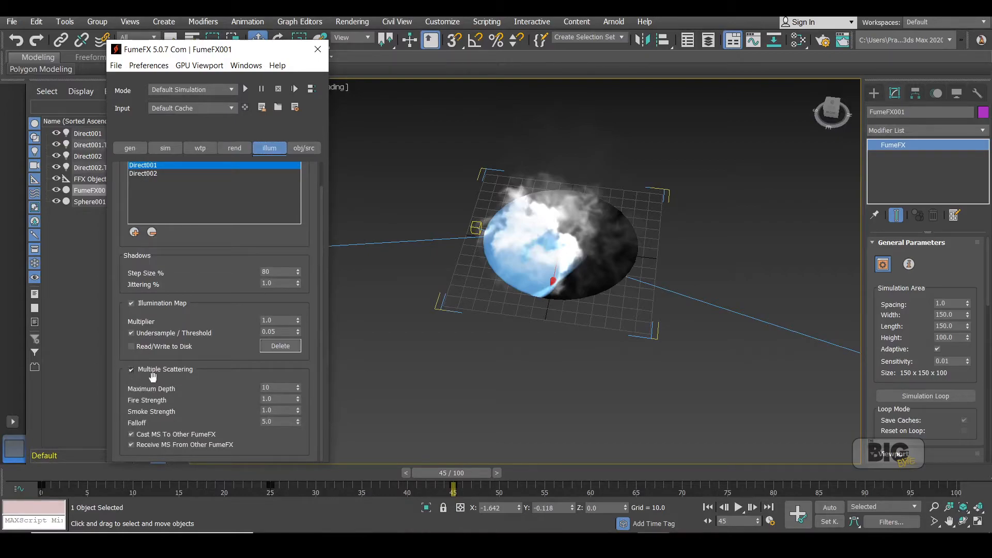
{"action": "left_click", "coordinate": [286, 387]}
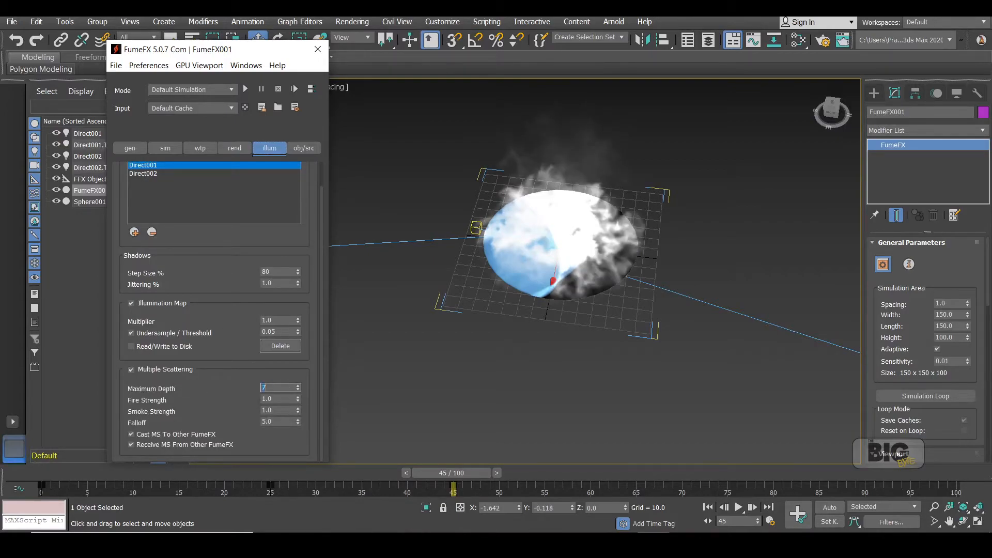
{"action": "left_click", "coordinate": [180, 149]}
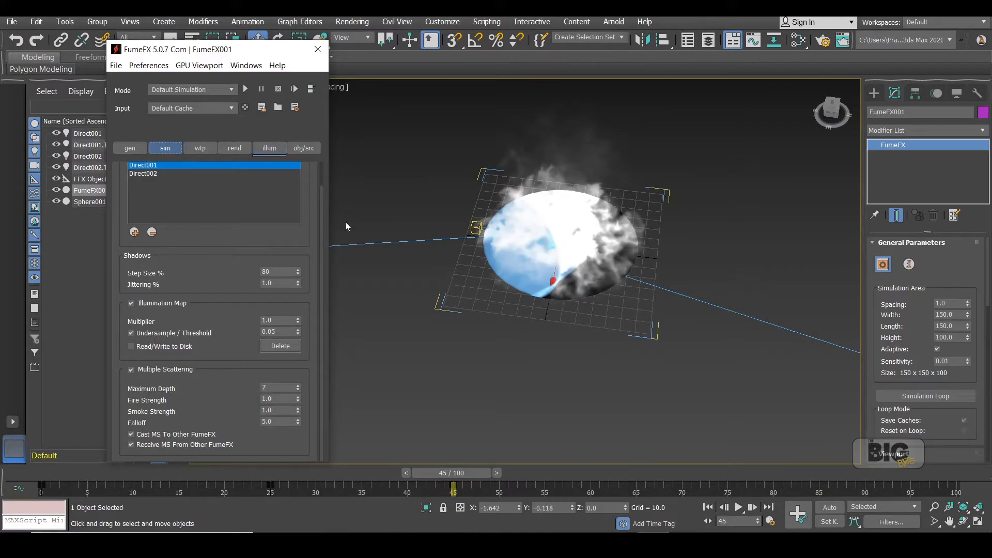
Set the smoke's rendering color key to a very dark gray with RGB 16, 16, 16.
{"action": "middle_click_drag", "start_coordinate": [654, 164], "coordinate": [666, 217], "text": "alt"}
{"action": "left_click", "coordinate": [234, 148]}
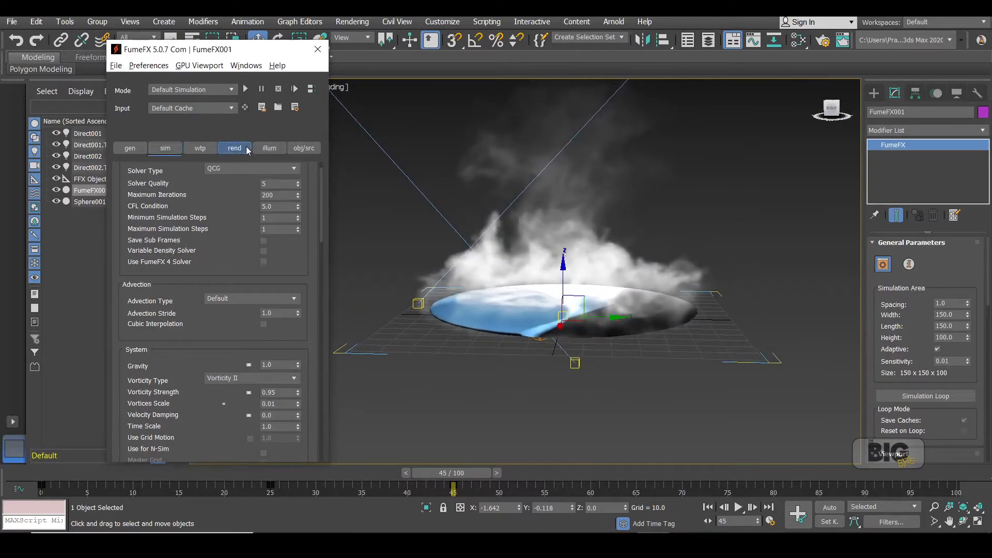
{"action": "left_click_drag", "start_coordinate": [321, 203], "coordinate": [328, 353]}
{"action": "left_click", "coordinate": [278, 319]}
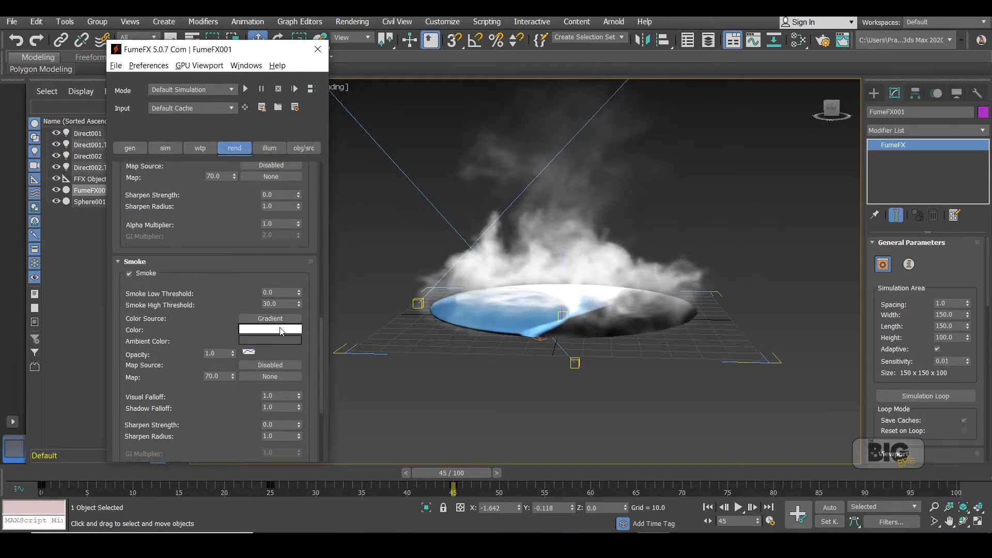
{"action": "right_click", "coordinate": [279, 328]}
{"action": "left_click", "coordinate": [283, 334]}
{"action": "double_click", "coordinate": [281, 331]}
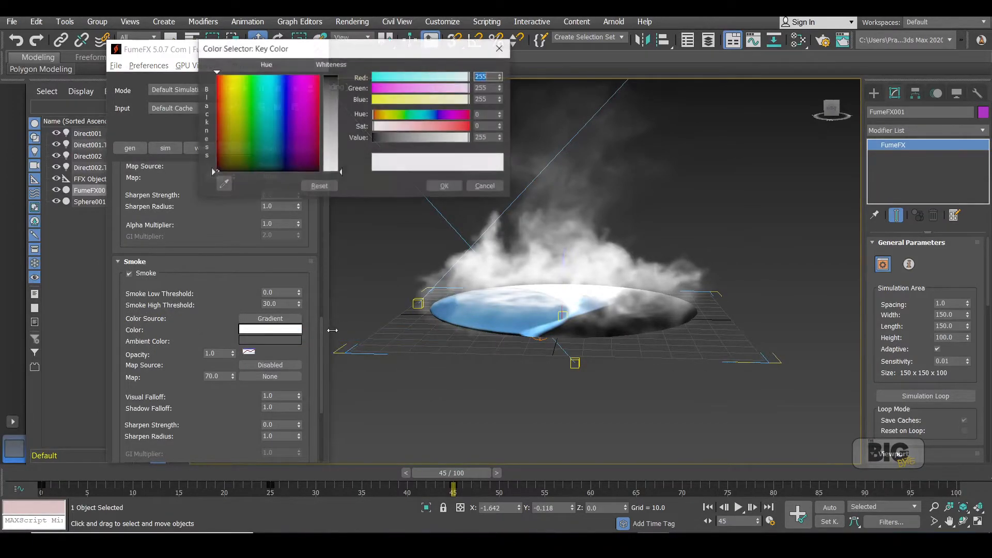
{"action": "left_click_drag", "start_coordinate": [330, 81], "coordinate": [330, 81]}
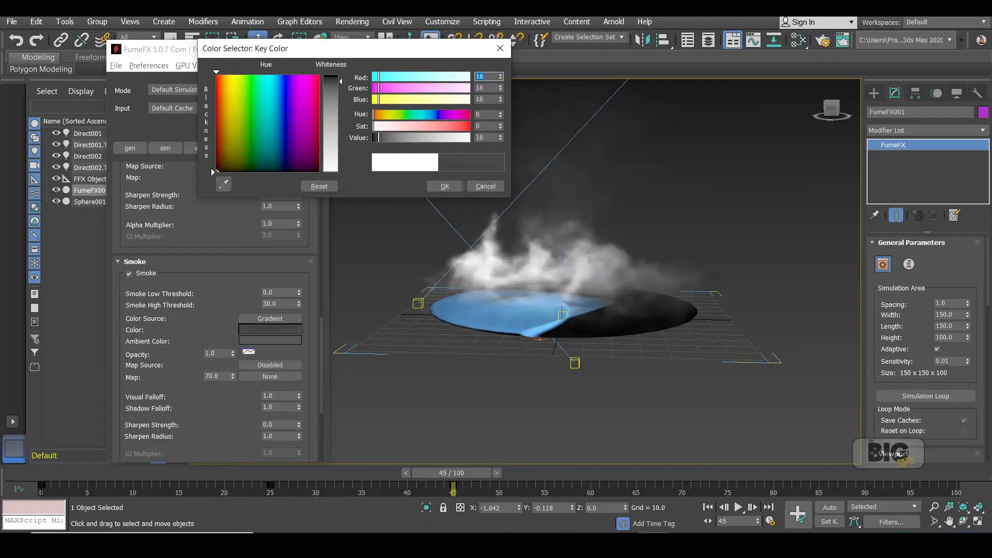
{"action": "left_click", "coordinate": [444, 186]}
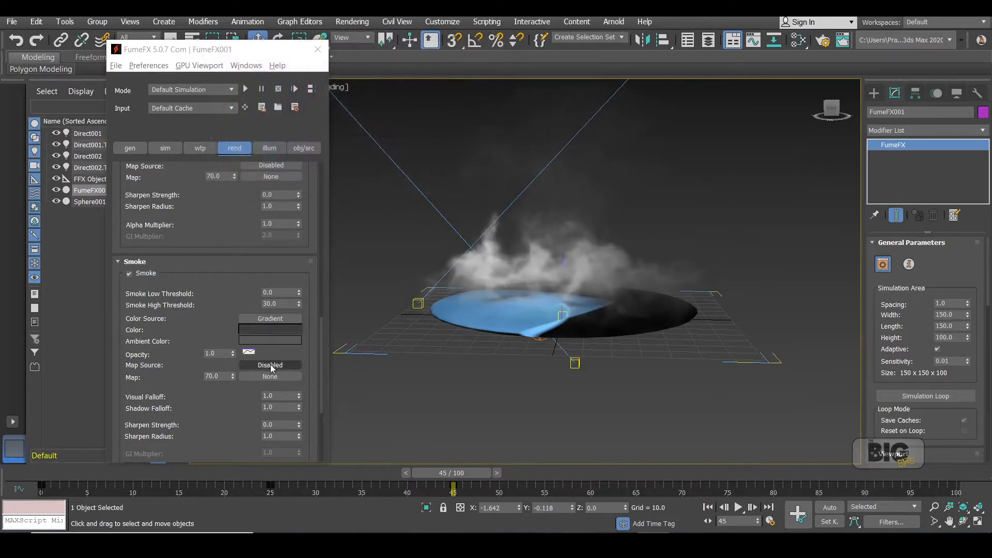
Set the smoke's shadow falloff to 2.0, sharpen strength to 0.3 and sharpen radius to 1.2.
{"action": "double_click", "coordinate": [279, 407]}
{"action": "key", "text": "Return"}
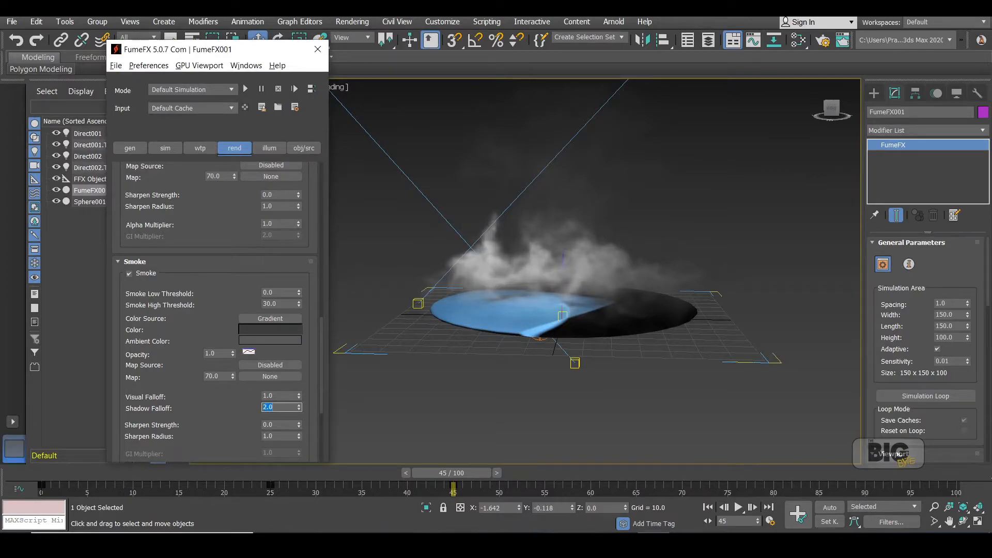
{"action": "left_click_drag", "start_coordinate": [212, 418], "coordinate": [213, 425]}
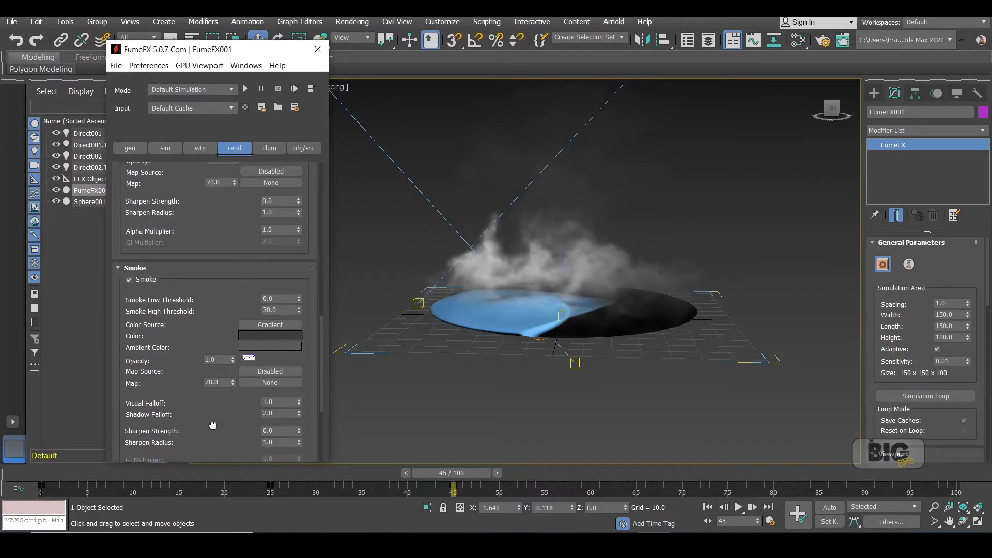
{"action": "double_click", "coordinate": [285, 431]}
{"action": "type", "text": "0.3"}
{"action": "key", "text": "Tab"}
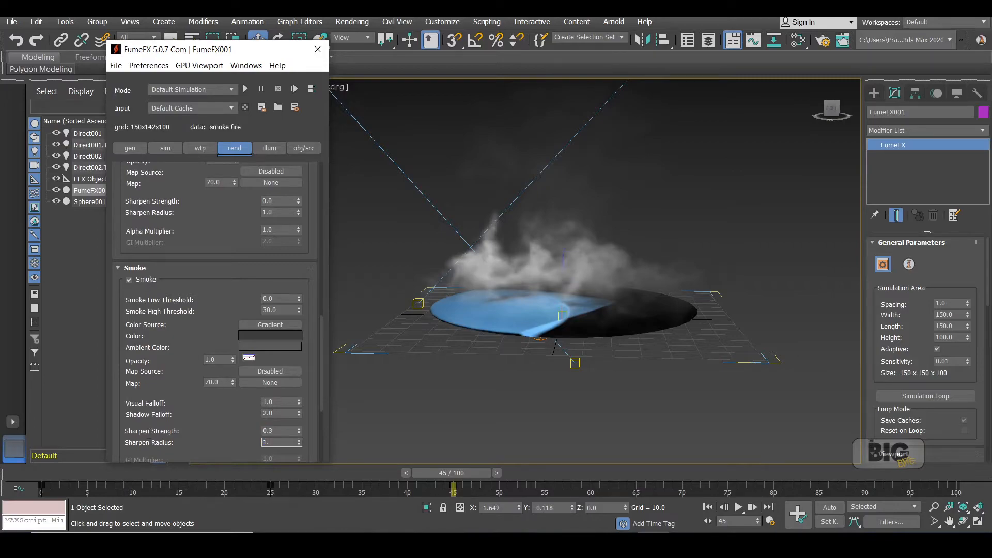
Check the smoke's ambient color values and accept them.
{"action": "middle_click_drag", "start_coordinate": [574, 214], "coordinate": [594, 258], "text": "alt"}
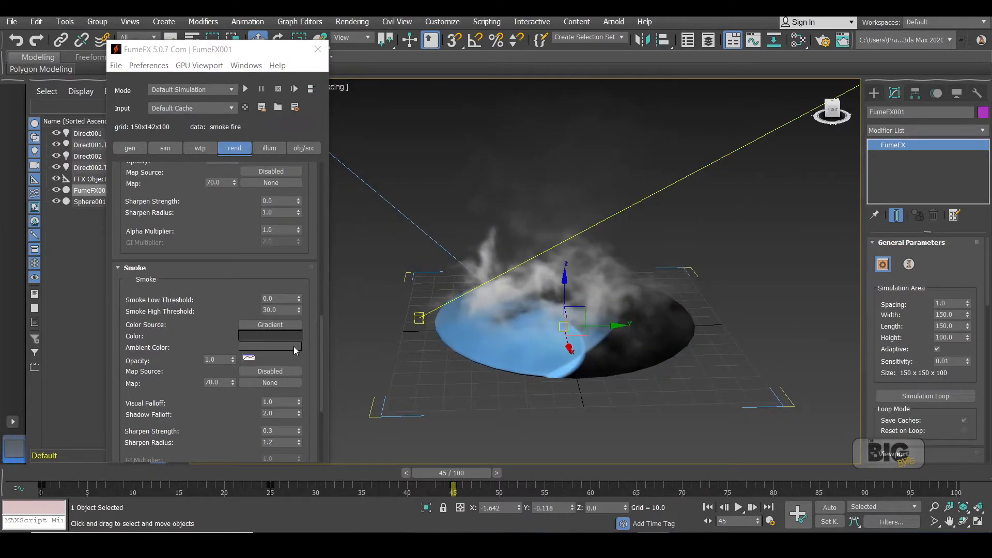
{"action": "left_click", "coordinate": [293, 346]}
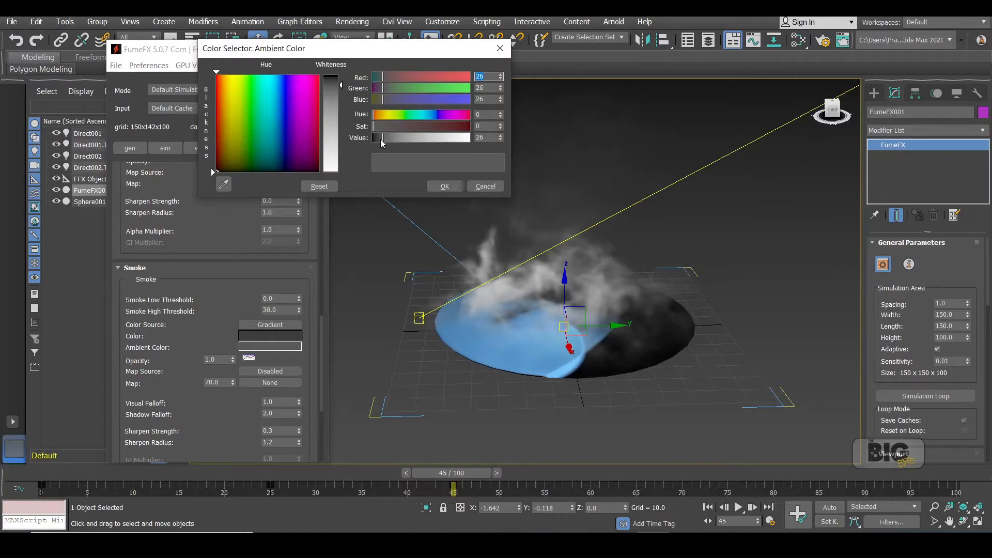
{"action": "left_click", "coordinate": [444, 186]}
{"action": "mouse_move", "coordinate": [664, 246]}
{"action": "middle_mouse_down", "text": "alt"}
{"action": "mouse_move", "coordinate": [651, 241]}
{"action": "mouse_move", "coordinate": [663, 238]}
{"action": "middle_mouse_up", "text": "alt"}
Run the default simulation with the current settings and stop it at frame 44.
{"action": "left_click", "coordinate": [167, 154]}
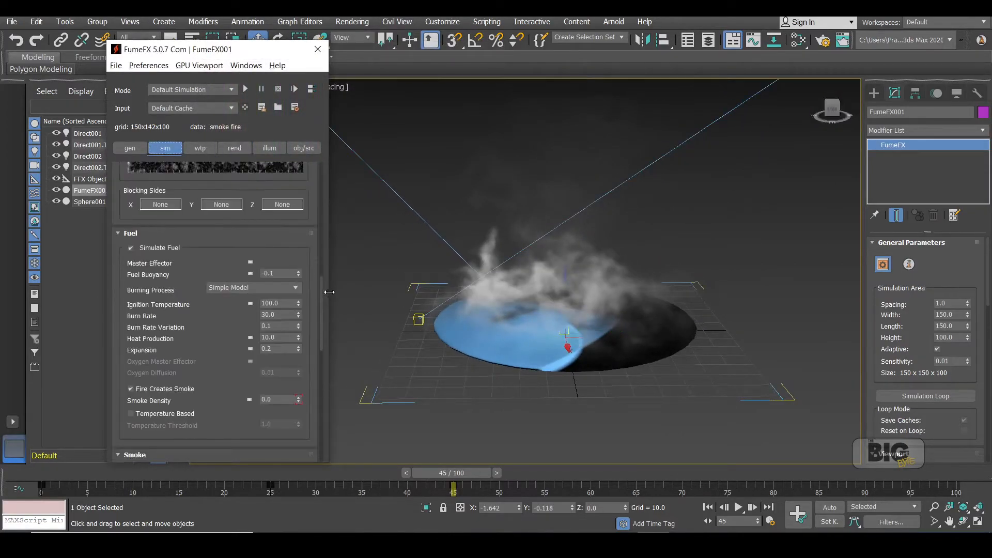
{"action": "left_click_drag", "start_coordinate": [319, 283], "coordinate": [322, 327]}
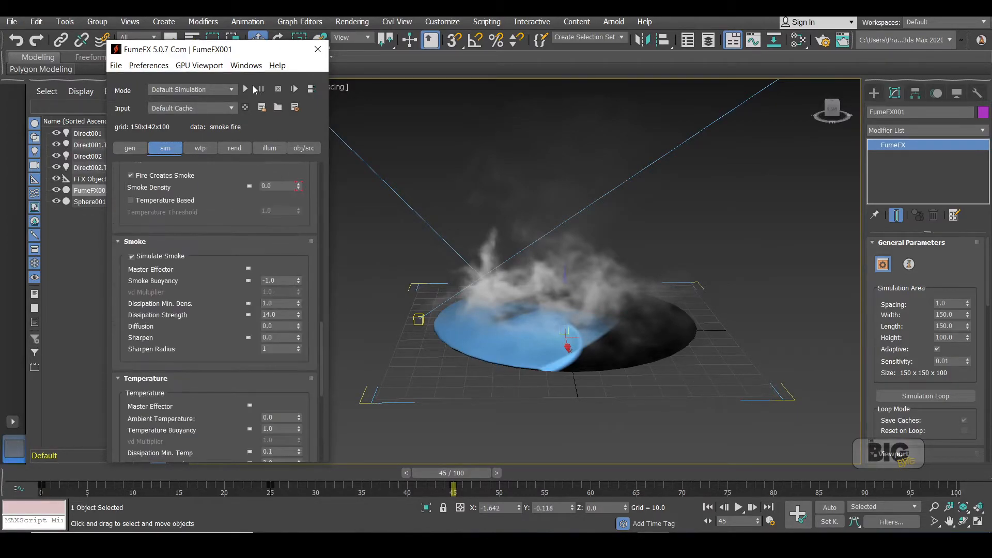
{"action": "left_click", "coordinate": [251, 88]}
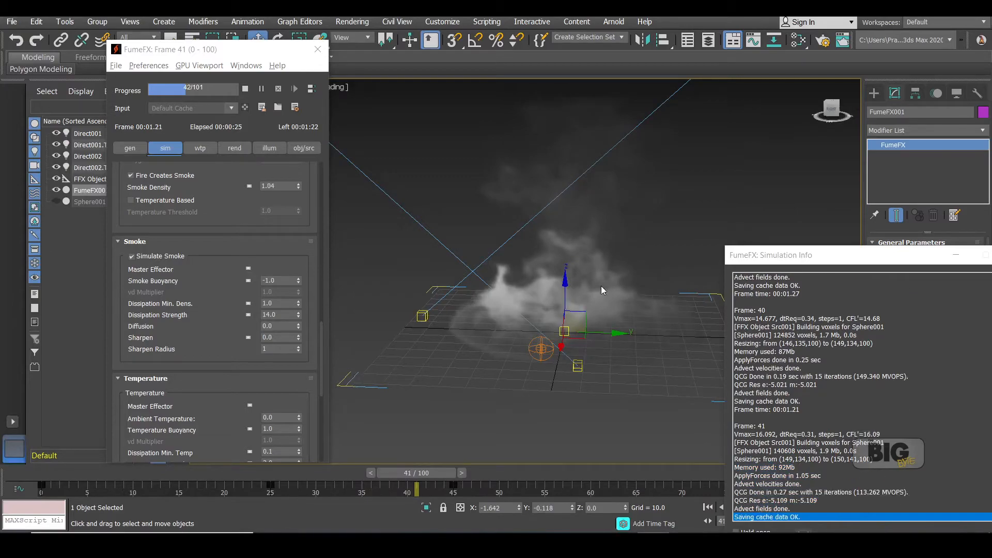
{"action": "left_click", "coordinate": [246, 90]}
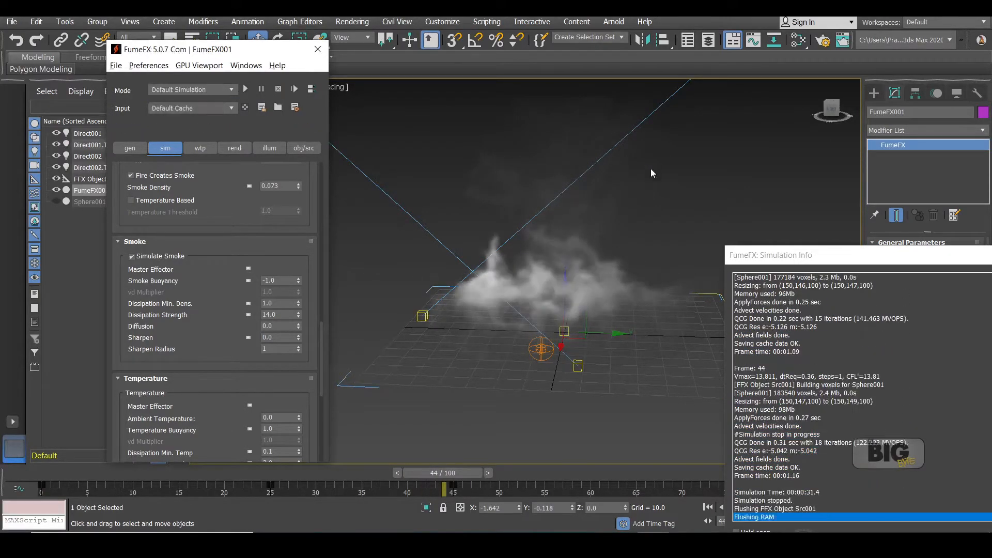
Go to frame 21, test-render the perspective view, inspect the smoke enlarged and close the render.
{"action": "left_click_drag", "start_coordinate": [418, 471], "coordinate": [210, 473]}
{"action": "middle_click_drag", "start_coordinate": [705, 245], "coordinate": [669, 261]}
{"action": "left_click", "coordinate": [842, 41]}
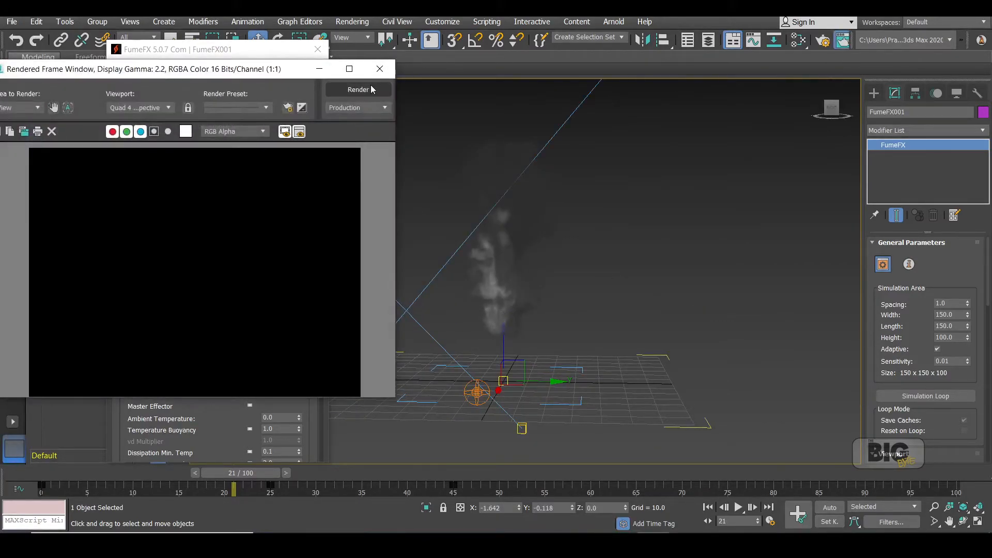
{"action": "left_click_drag", "start_coordinate": [266, 73], "coordinate": [412, 74]}
{"action": "scroll", "coordinate": [362, 254], "scroll_direction": "up", "scroll_amount": 1}
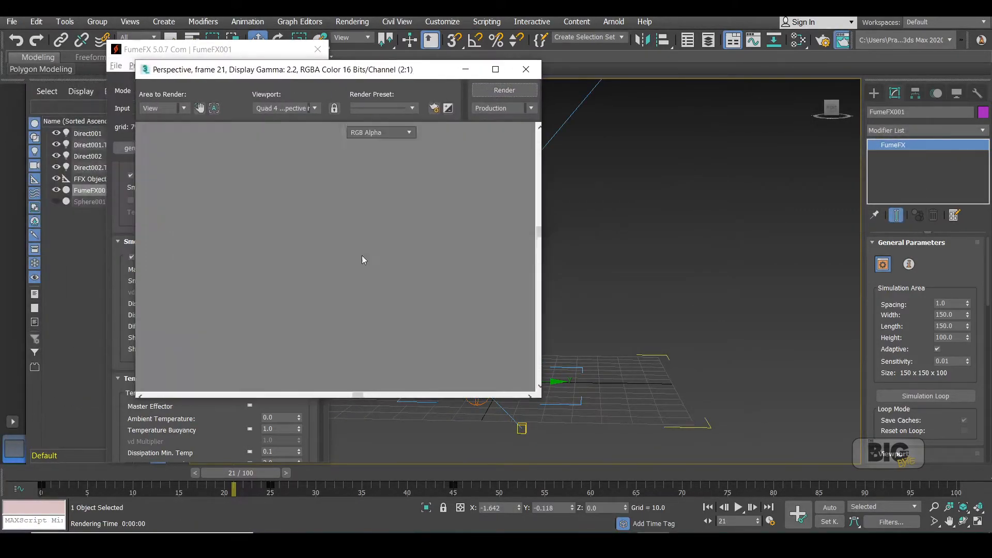
{"action": "left_click", "coordinate": [525, 69]}
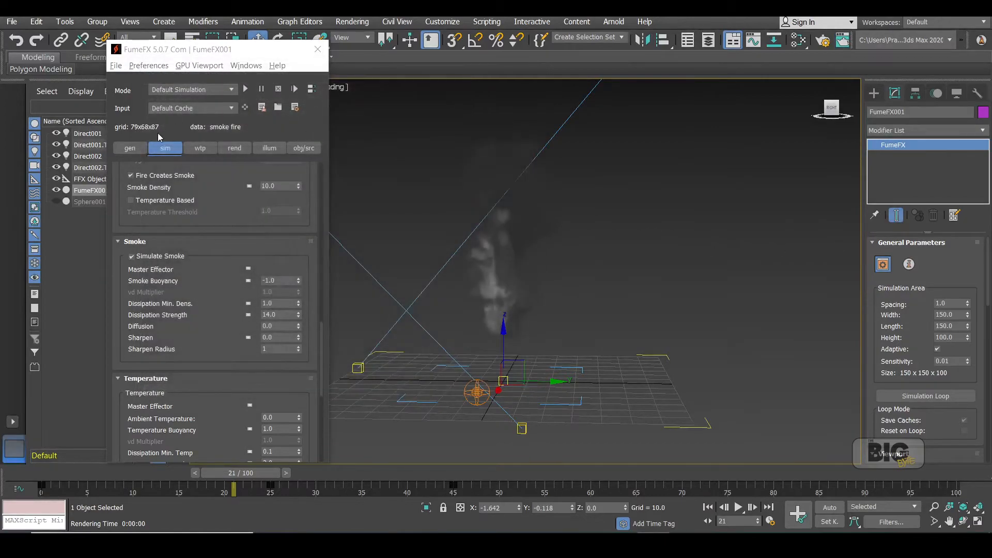
Set the simulation grid spacing to 0.65 in the FumeFX general parameters.
{"action": "left_click", "coordinate": [129, 148]}
{"action": "left_click_drag", "start_coordinate": [321, 340], "coordinate": [343, 159]}
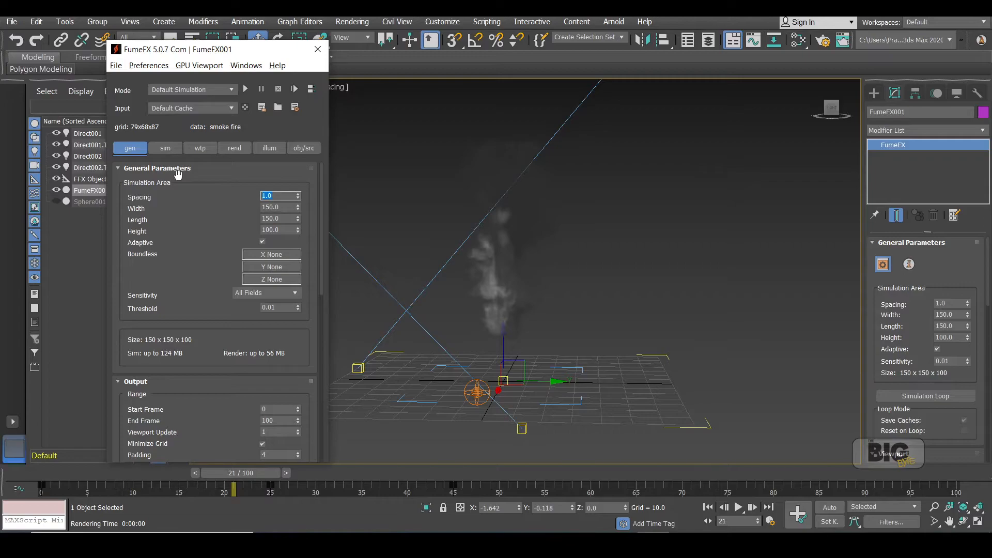
{"action": "key", "text": "Return"}
{"action": "middle_click_drag", "start_coordinate": [612, 284], "coordinate": [655, 288], "text": "alt"}
Set the Y Turbulence of the simulation's turbulence noise to 0.8.
{"action": "left_click", "coordinate": [166, 147]}
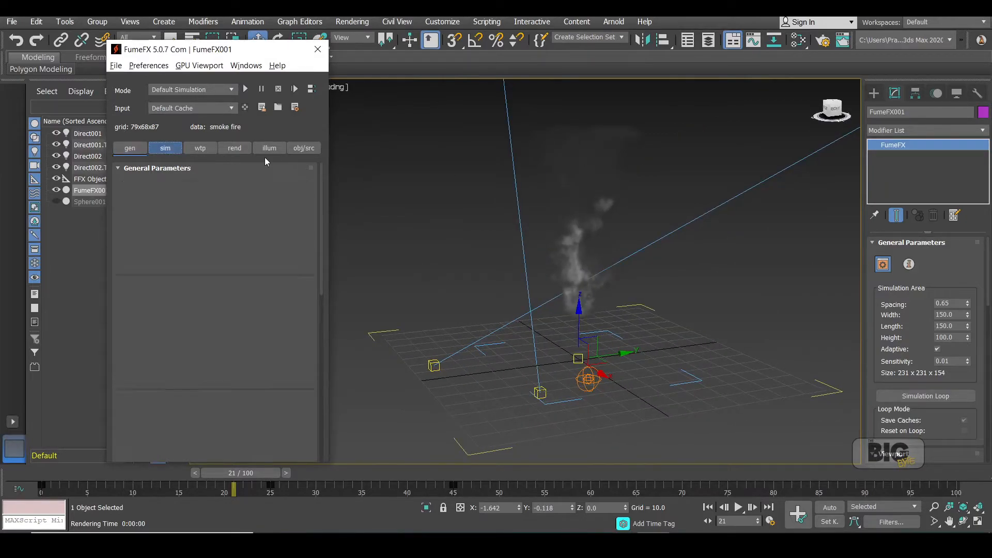
{"action": "left_click_drag", "start_coordinate": [320, 209], "coordinate": [340, 284]}
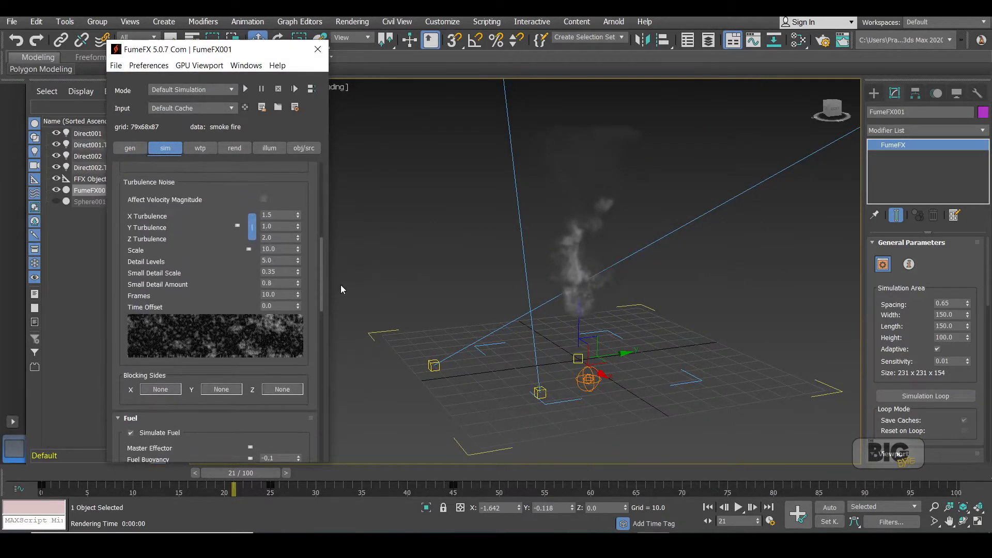
{"action": "middle_click_drag", "start_coordinate": [529, 201], "coordinate": [520, 235], "text": "alt"}
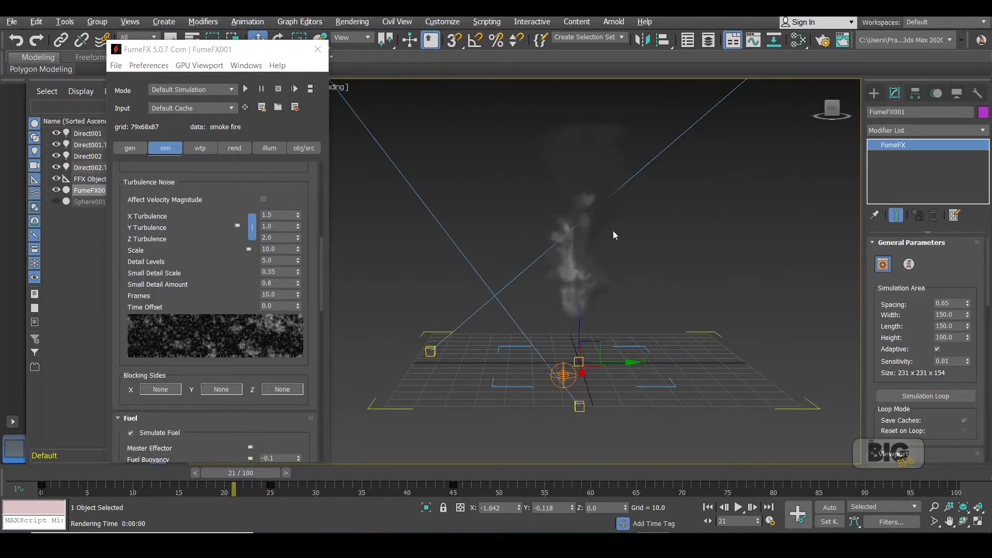
{"action": "left_click", "coordinate": [283, 226]}
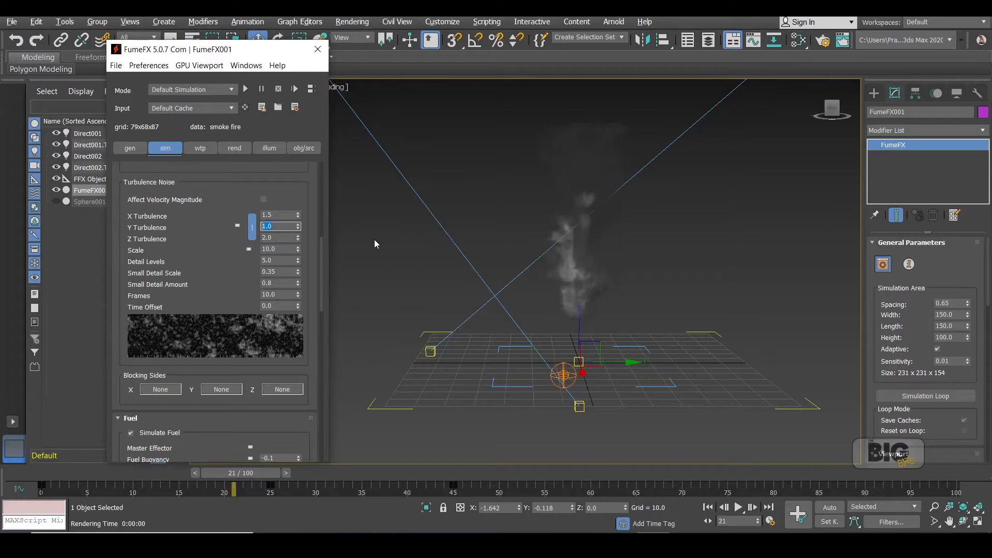
{"action": "type", "text": "0.8"}
{"action": "key", "text": "Return"}
Set the temperature's minimum dissipation to 0.7 and its dissipation strength to 6.0.
{"action": "middle_click_drag", "start_coordinate": [649, 235], "coordinate": [406, 294], "text": "alt"}
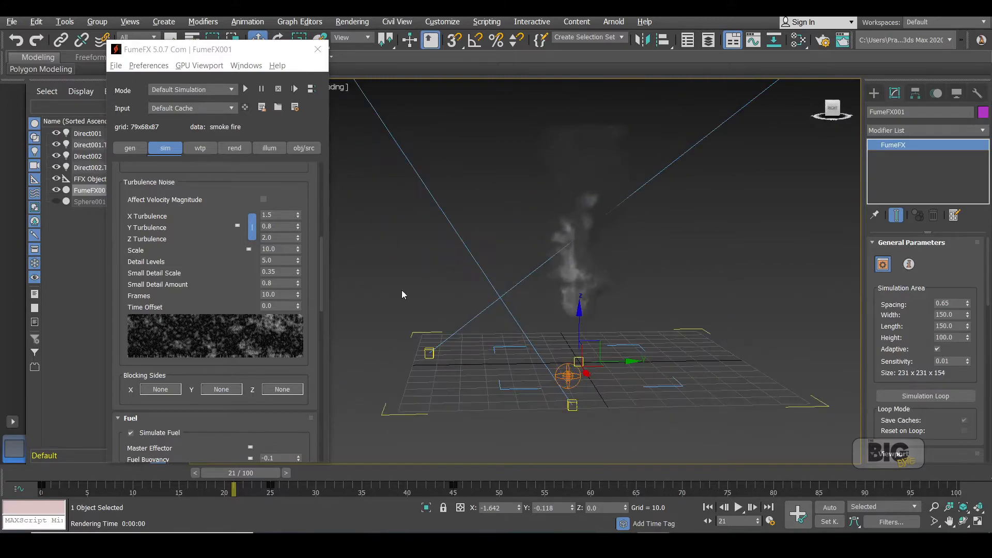
{"action": "left_click_drag", "start_coordinate": [320, 266], "coordinate": [328, 364]}
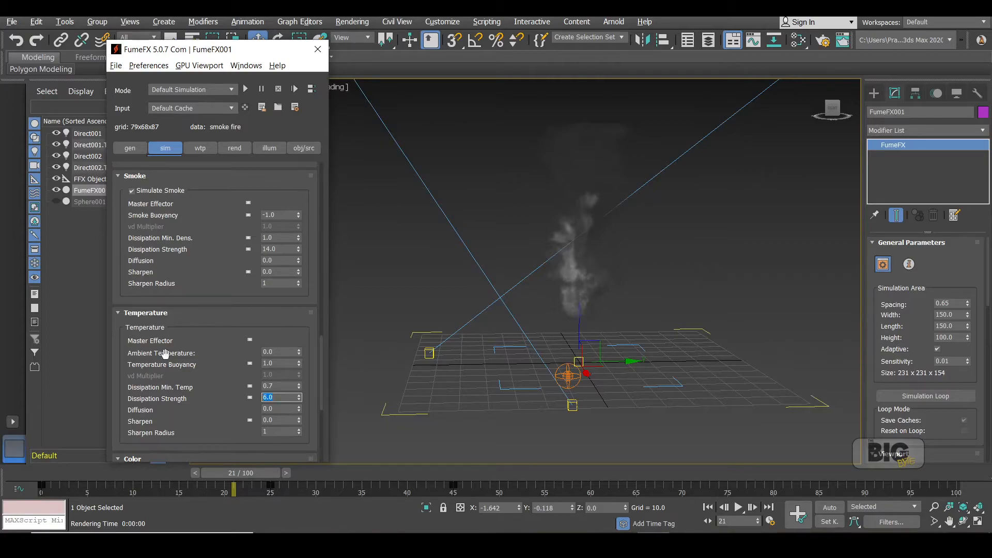
Rerun the simulation with the finer grid and stop it at frame 36.
{"action": "left_click", "coordinate": [246, 89]}
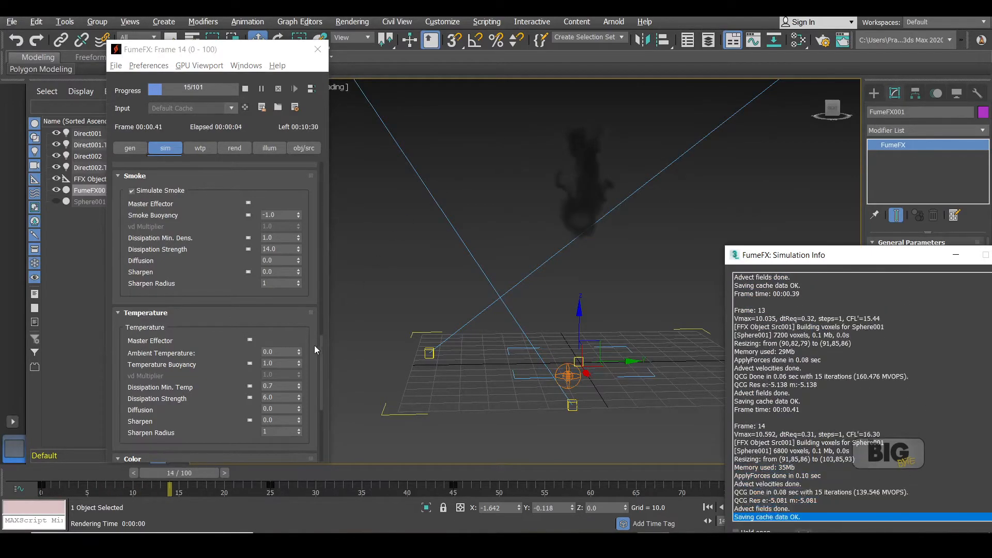
{"action": "left_click_drag", "start_coordinate": [321, 355], "coordinate": [324, 305]}
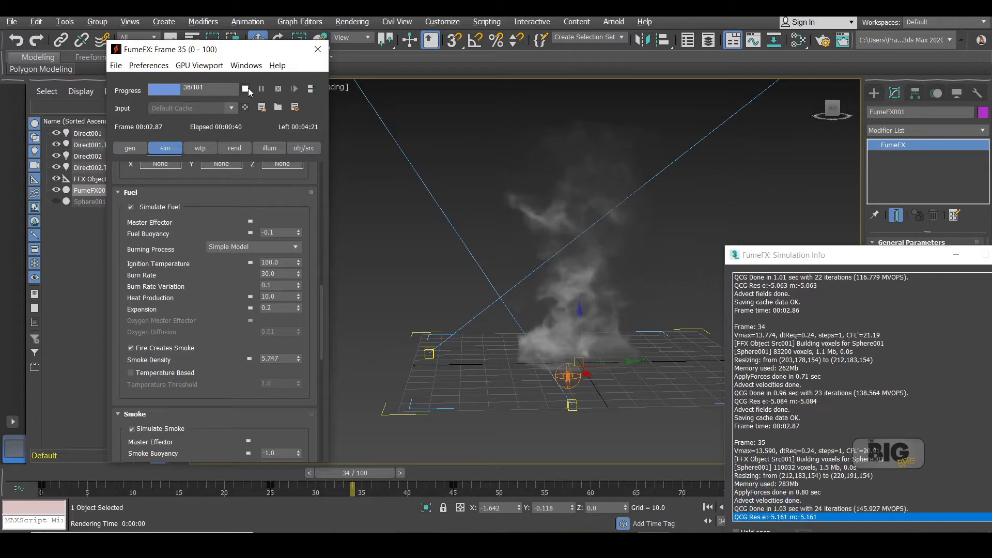
{"action": "left_click", "coordinate": [246, 88]}
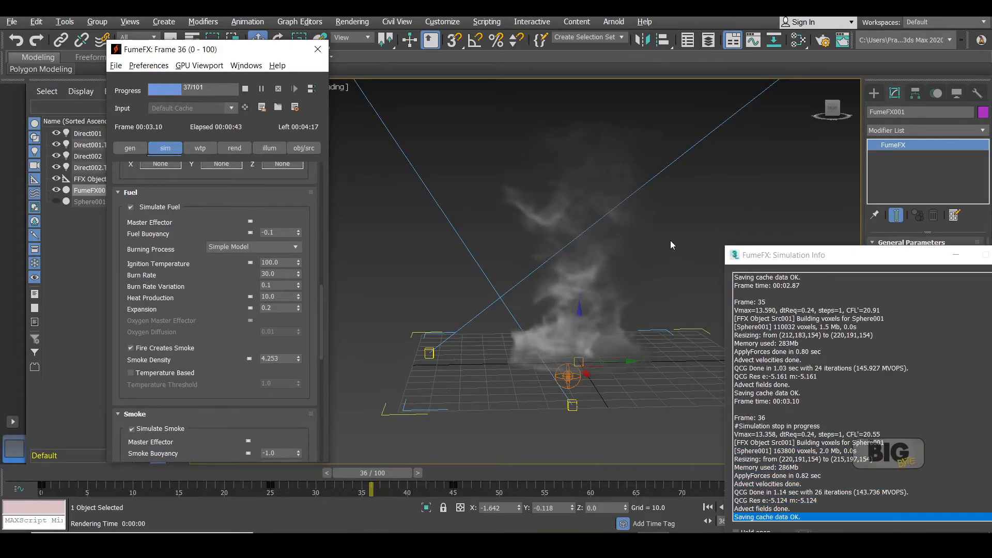
Render frame 36 in the perspective view to inspect the smoke's detail.
{"action": "mouse_move", "coordinate": [647, 233]}
{"action": "middle_mouse_down", "text": "alt"}
{"action": "mouse_move", "coordinate": [625, 237]}
{"action": "mouse_move", "coordinate": [644, 229]}
{"action": "middle_mouse_up", "text": "alt"}
{"action": "left_click", "coordinate": [845, 41]}
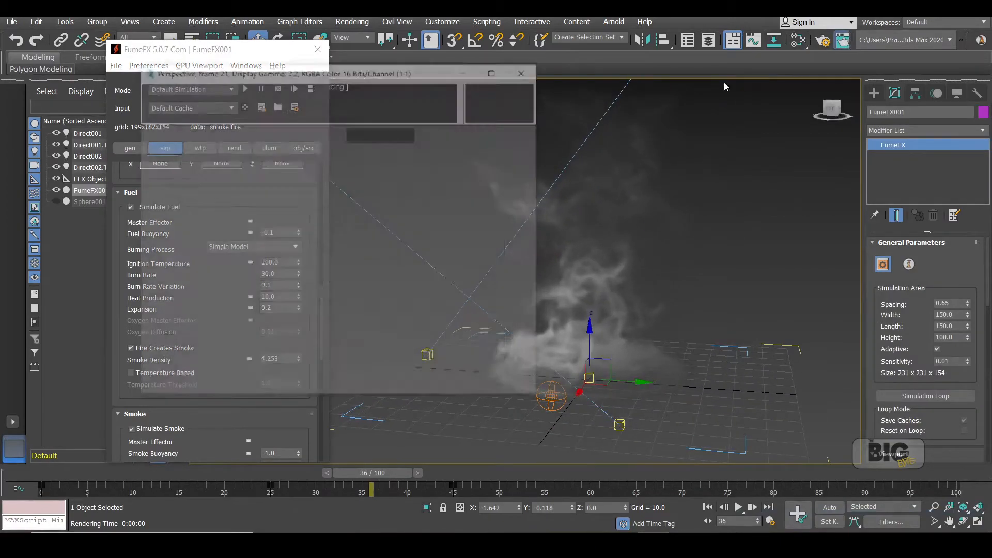
{"action": "left_click", "coordinate": [496, 92]}
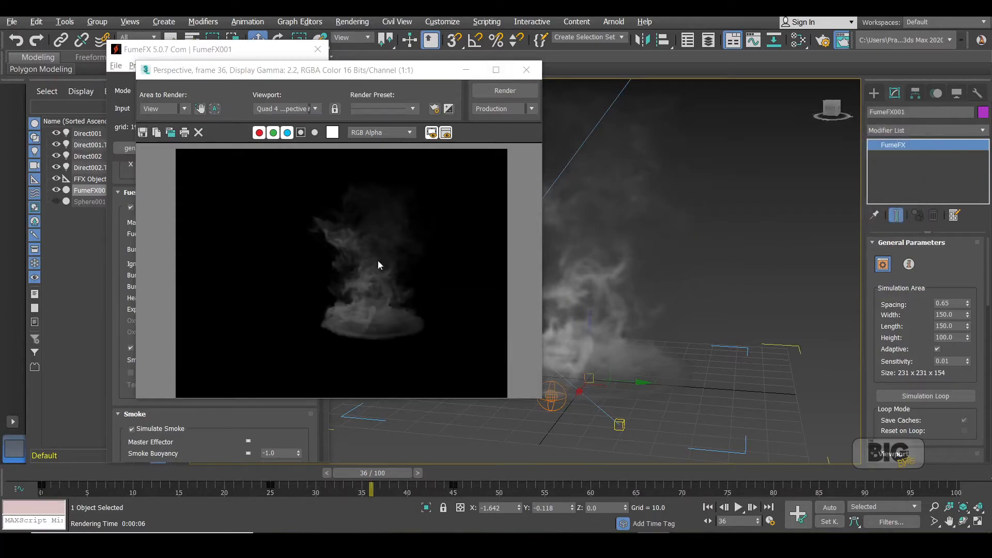
Render frame 25 in the perspective view to inspect the smoke, and close the rendered image.
{"action": "left_click", "coordinate": [526, 69]}
{"action": "left_click_drag", "start_coordinate": [386, 466], "coordinate": [270, 478]}
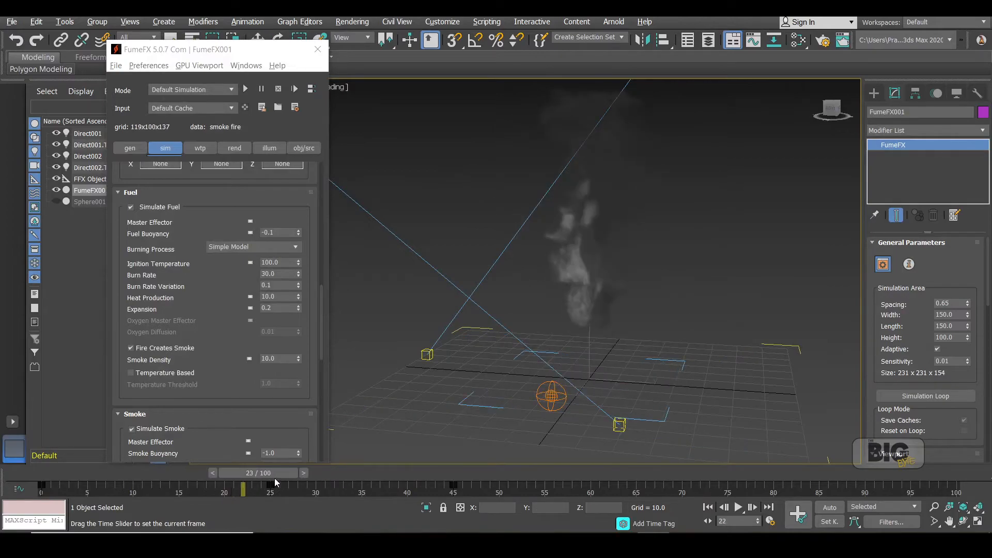
{"action": "key", "text": "w"}
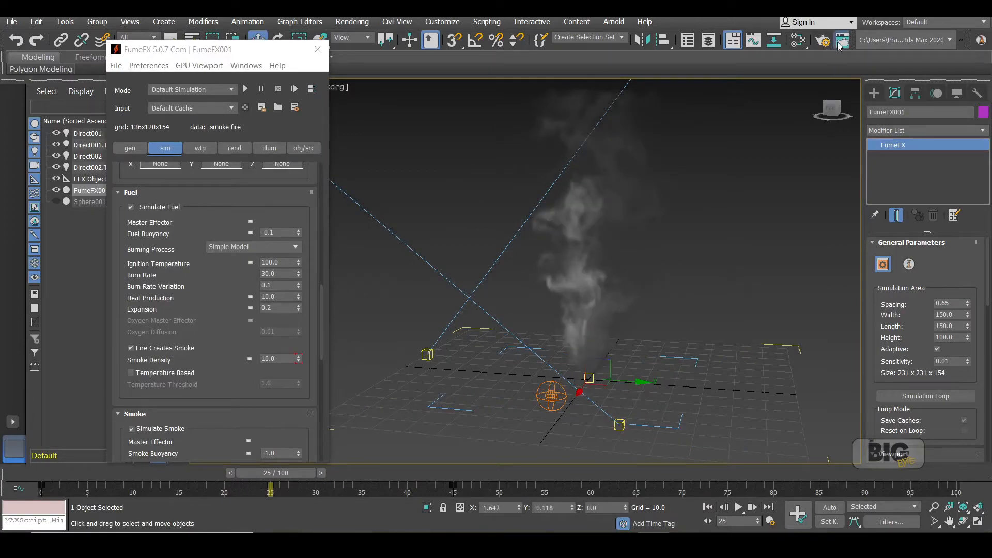
{"action": "left_click", "coordinate": [843, 40]}
{"action": "left_click", "coordinate": [488, 93]}
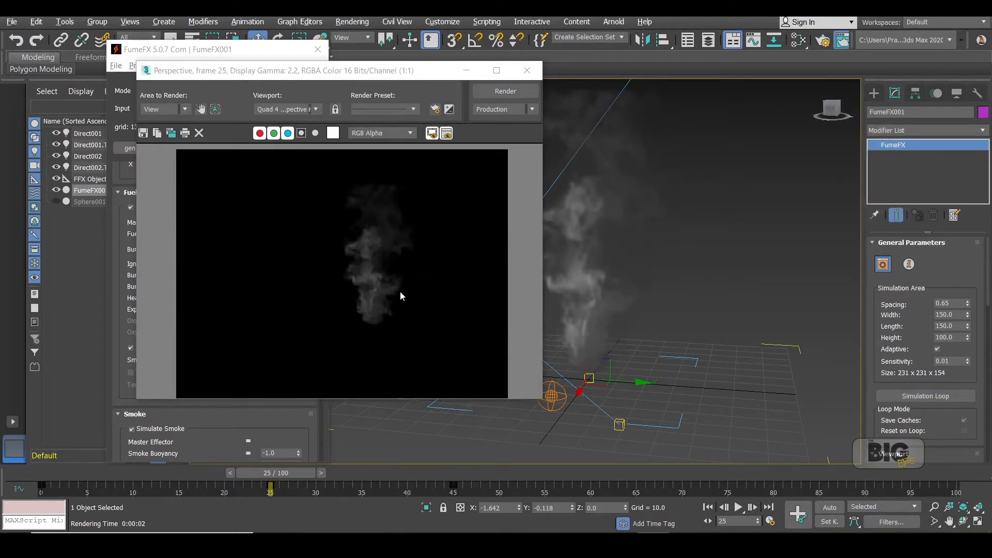
{"action": "left_click", "coordinate": [527, 71]}
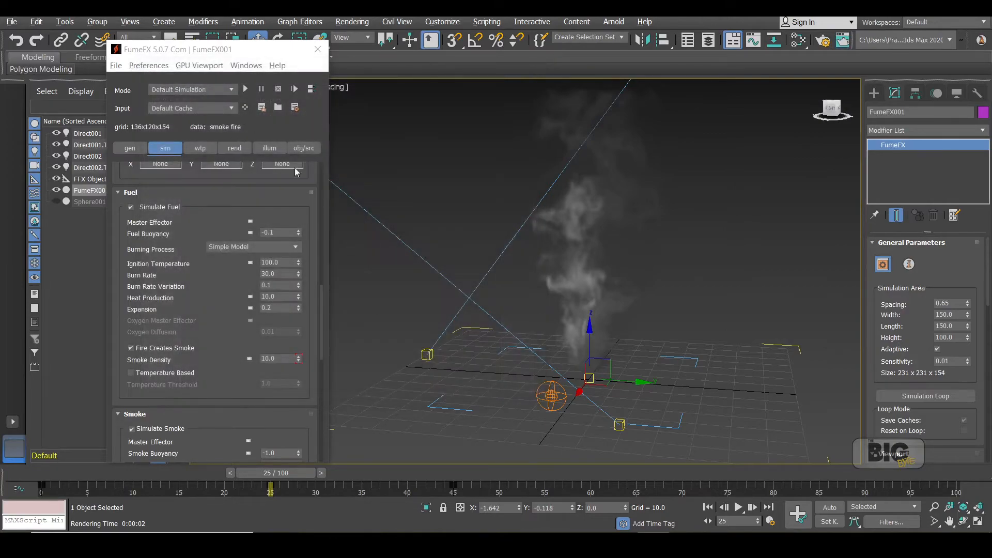
Enable Cubic Interpolation for the simulation's advection and set the Advection Stride to 1.7.
{"action": "left_click_drag", "start_coordinate": [320, 301], "coordinate": [312, 169]}
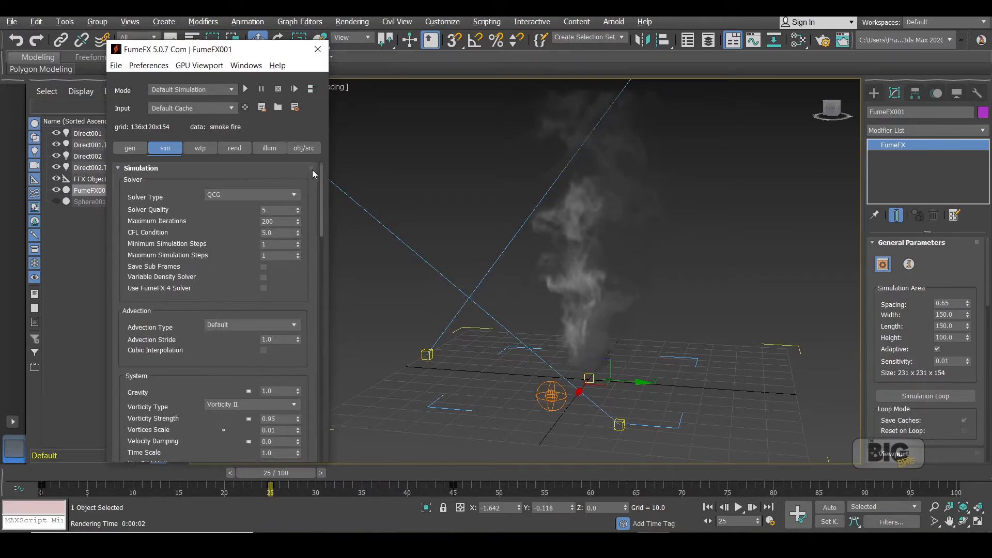
{"action": "left_click_drag", "start_coordinate": [320, 224], "coordinate": [323, 243]}
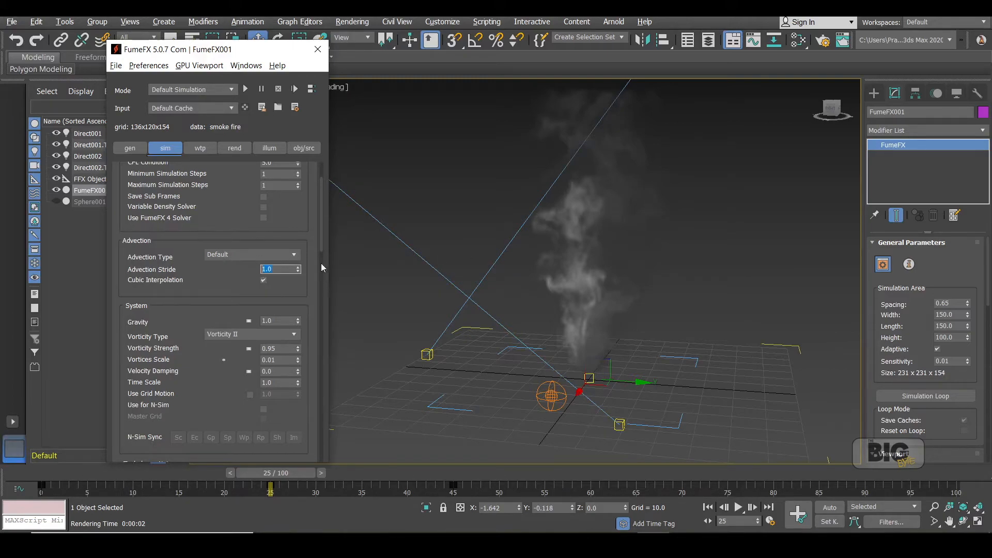
{"action": "type", "text": "1.7"}
{"action": "key", "text": "Return"}
Review the rendering, illumination and object source settings, and check the source's smoke amount at frames 0 and 24.
{"action": "left_click", "coordinate": [246, 147]}
{"action": "left_click_drag", "start_coordinate": [316, 200], "coordinate": [334, 391]}
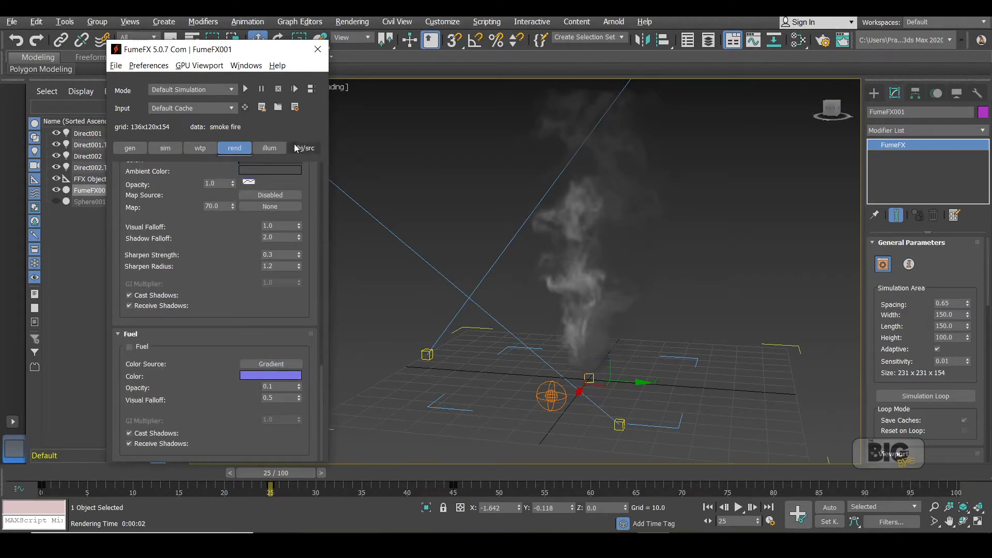
{"action": "left_click", "coordinate": [270, 148]}
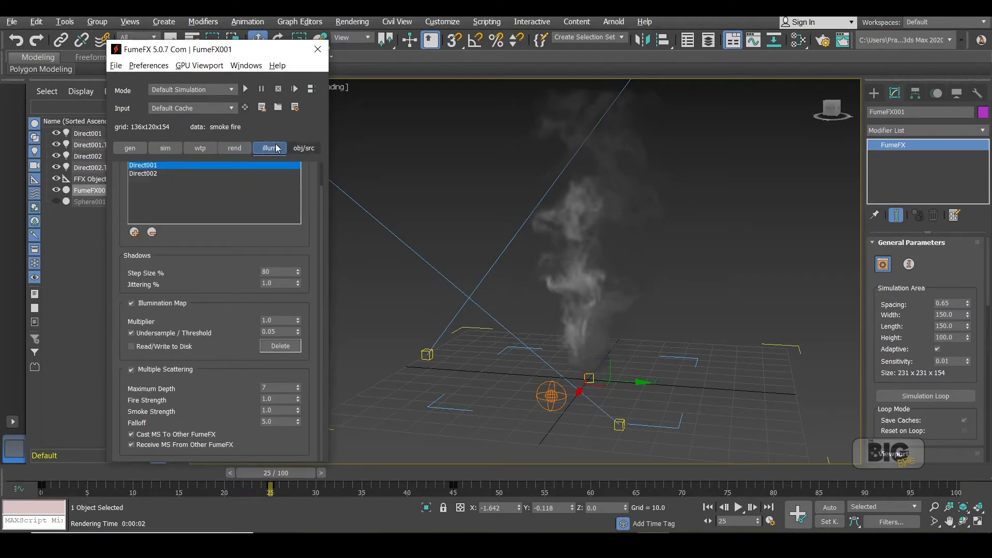
{"action": "left_click", "coordinate": [303, 148]}
{"action": "left_click_drag", "start_coordinate": [322, 241], "coordinate": [335, 388]}
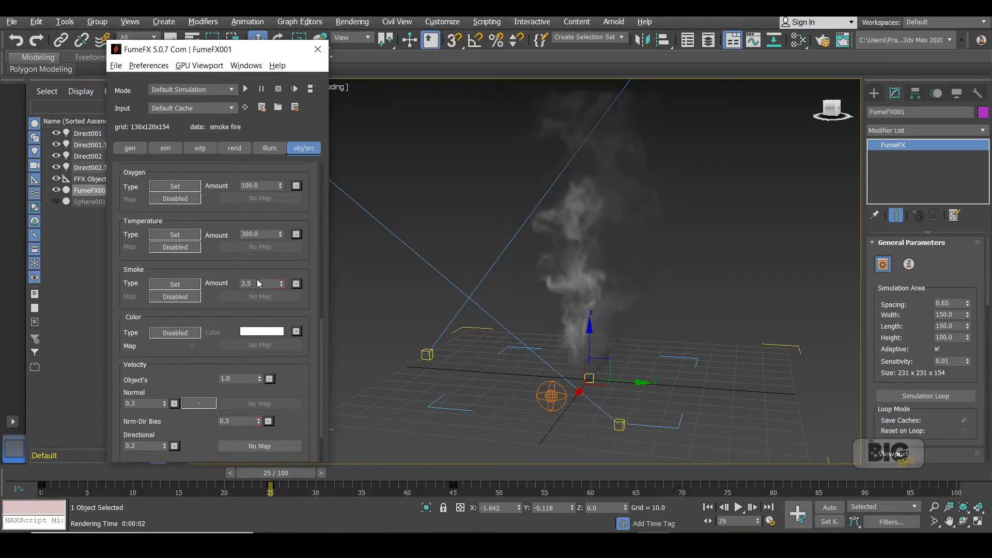
{"action": "left_click_drag", "start_coordinate": [287, 473], "coordinate": [51, 472]}
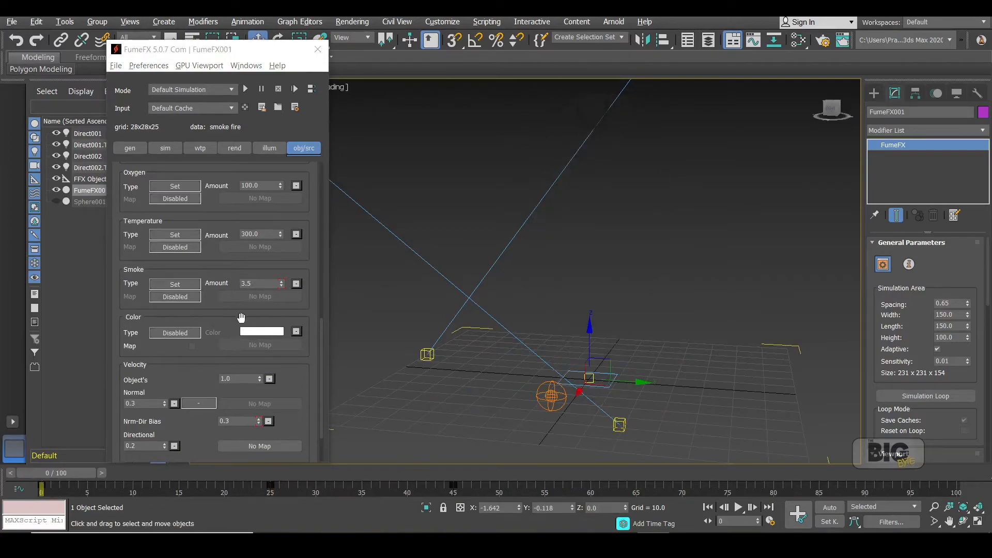
{"action": "left_click", "coordinate": [259, 284]}
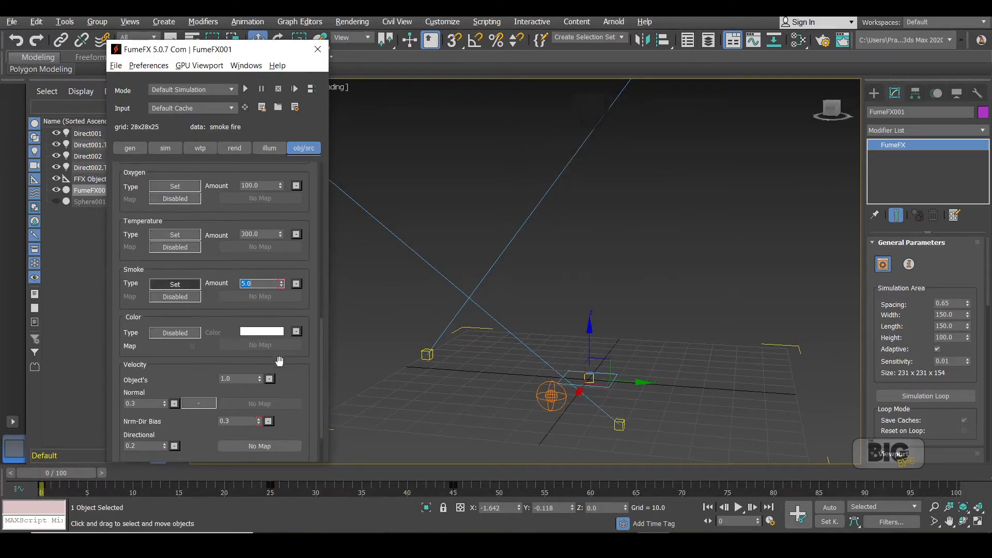
{"action": "left_click", "coordinate": [274, 470]}
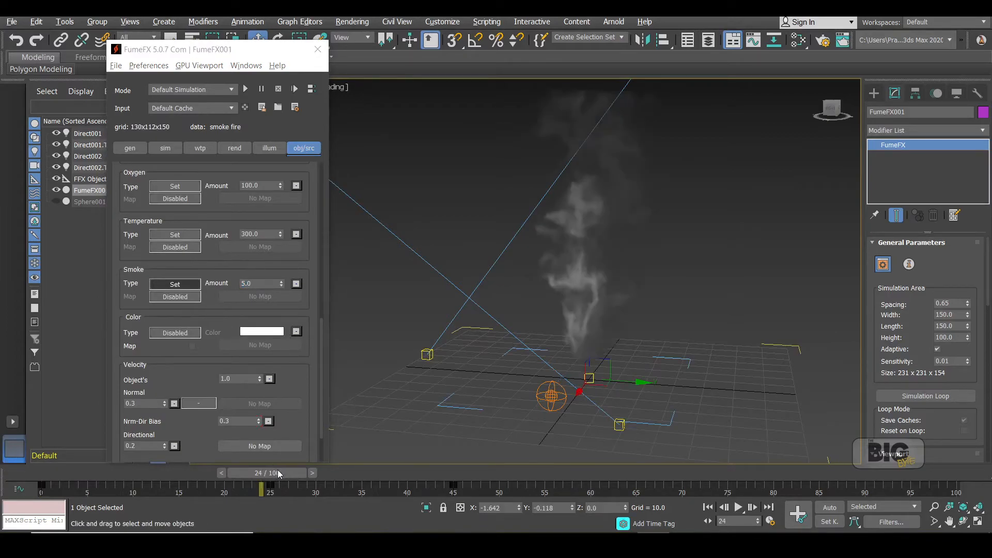
Animate the object source's smoke amount by keying it to 0 at frame 45.
{"action": "left_click_drag", "start_coordinate": [283, 472], "coordinate": [469, 462]}
{"action": "key", "text": "w"}
{"action": "left_click", "coordinate": [830, 507]}
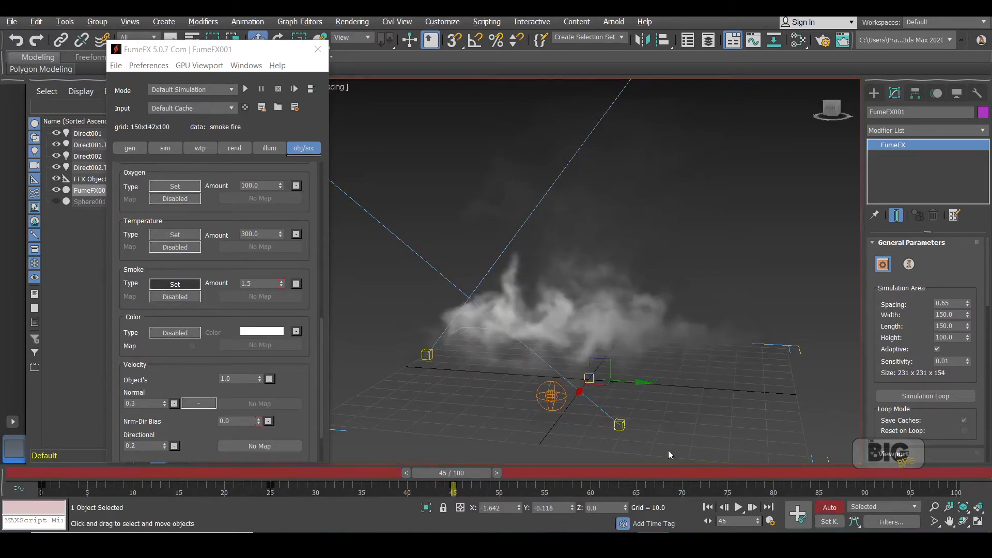
{"action": "left_click_drag", "start_coordinate": [257, 284], "coordinate": [194, 291]}
{"action": "type", "text": "0"}
{"action": "key", "text": "Return"}
{"action": "left_click", "coordinate": [830, 507]}
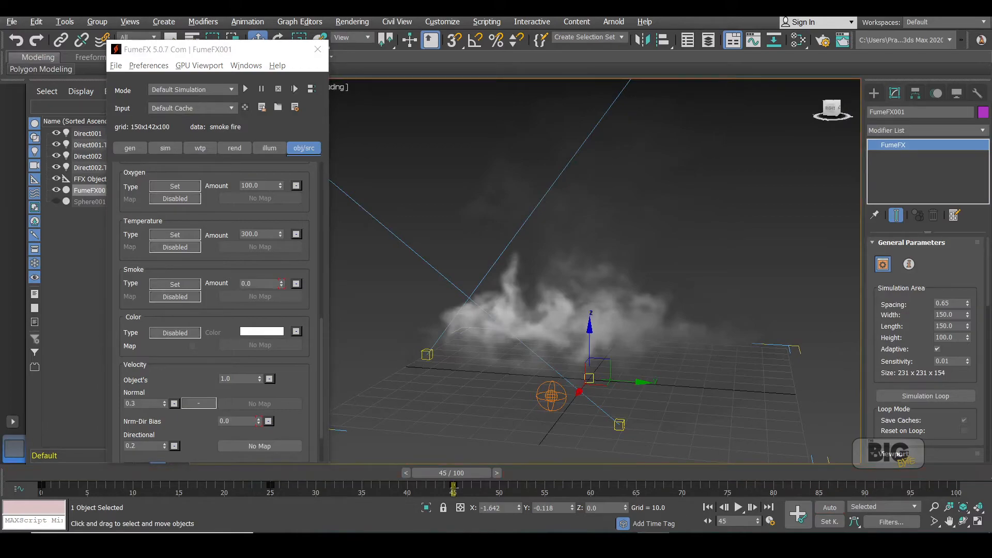
Rerun the simulation with the changed advection and smoke source settings, and stop it at frame 28.
{"action": "left_click_drag", "start_coordinate": [452, 473], "coordinate": [126, 444]}
{"action": "left_click_drag", "start_coordinate": [321, 348], "coordinate": [308, 191]}
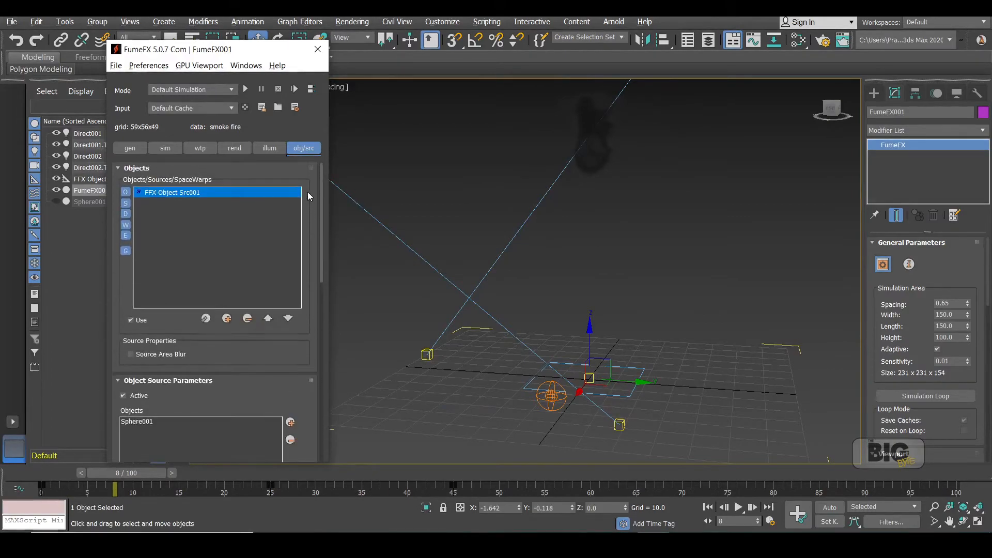
{"action": "left_click", "coordinate": [244, 90]}
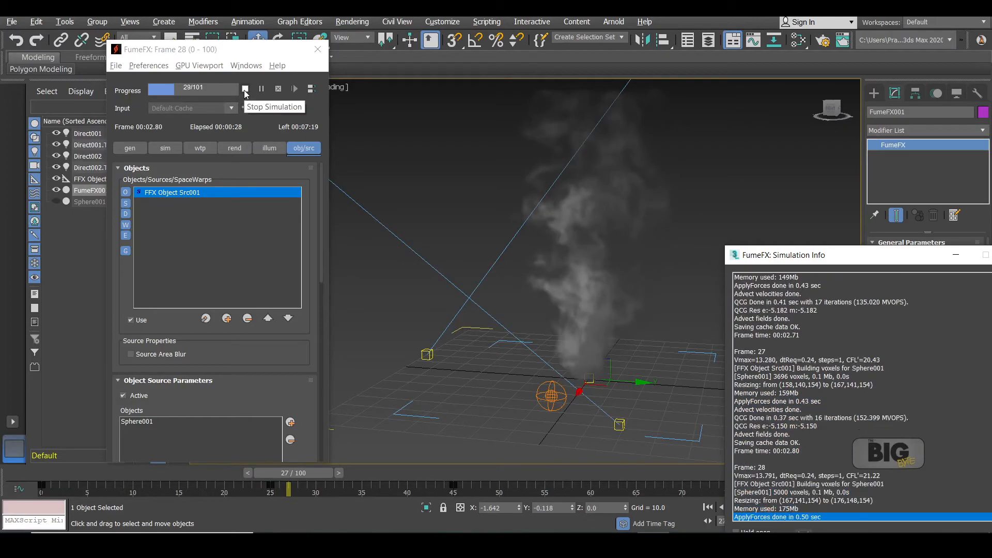
{"action": "left_click", "coordinate": [245, 90]}
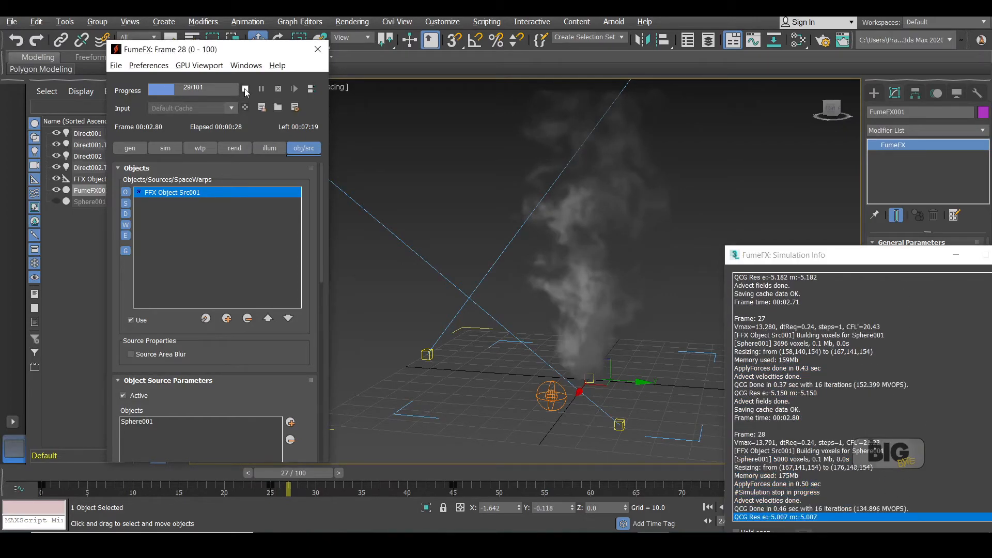
Render frame 28 in the perspective view and examine the smoke's detail up close.
{"action": "left_click", "coordinate": [842, 39]}
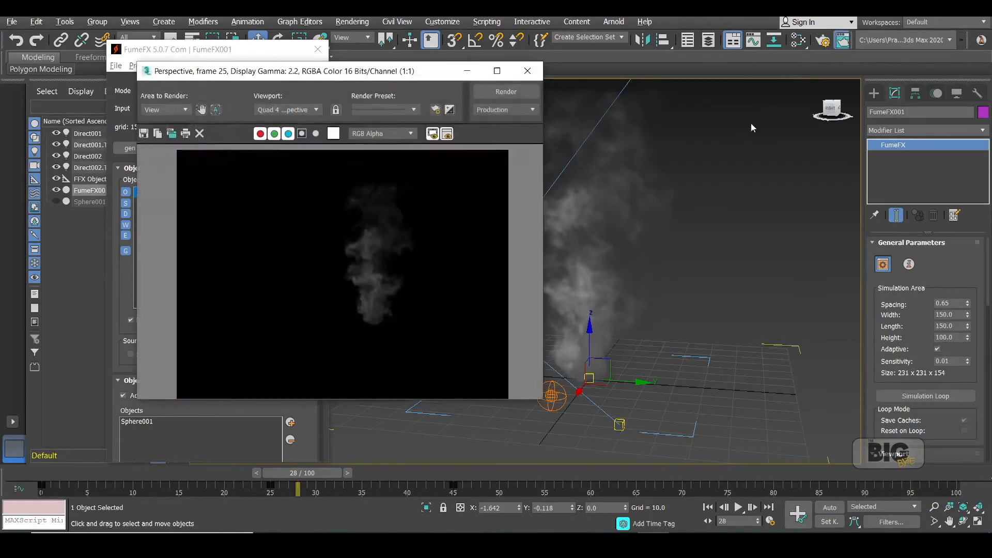
{"action": "left_click", "coordinate": [528, 95]}
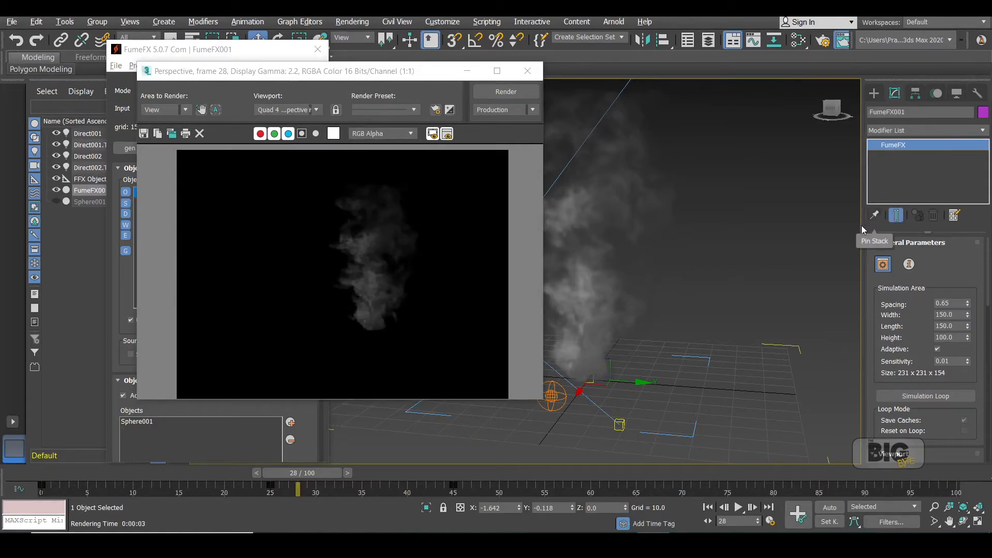
{"action": "scroll", "coordinate": [418, 252], "scroll_direction": "up", "scroll_amount": 2}
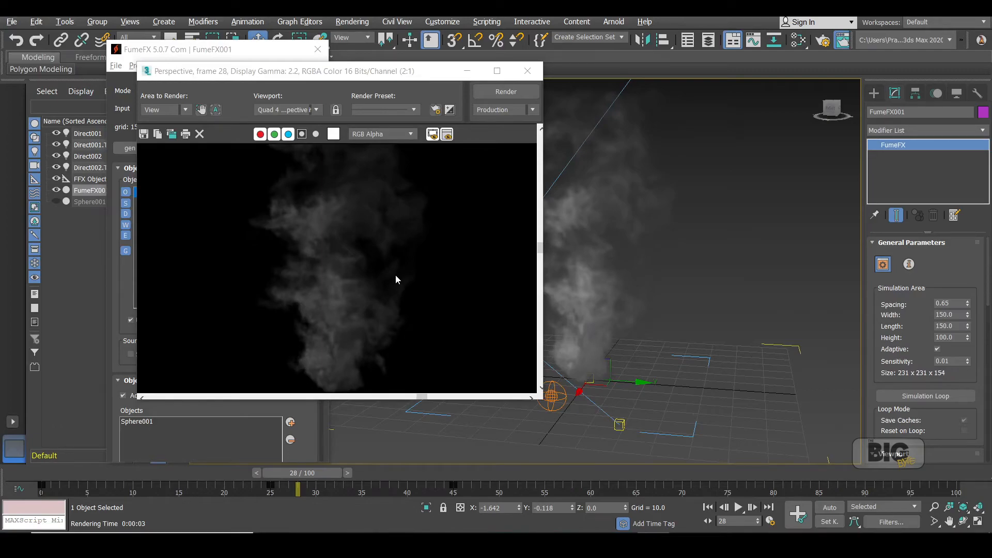
{"action": "left_click", "coordinate": [527, 71]}
Try a Detail Levels value of 4 for the simulation's turbulence noise and restore it to 5.
{"action": "left_click", "coordinate": [167, 148]}
{"action": "left_click_drag", "start_coordinate": [322, 225], "coordinate": [318, 284]}
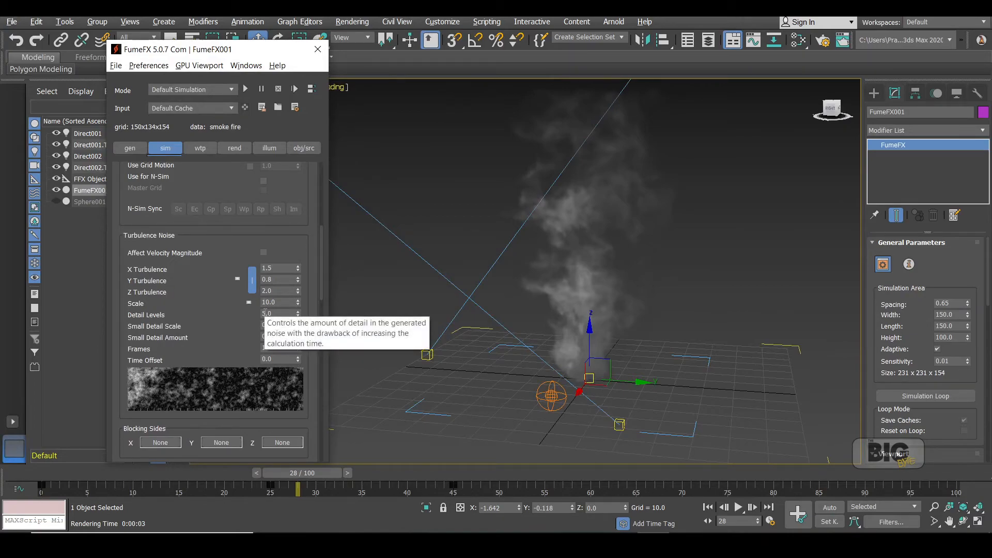
{"action": "left_click", "coordinate": [270, 313]}
{"action": "left_click_drag", "start_coordinate": [270, 313], "coordinate": [250, 309]}
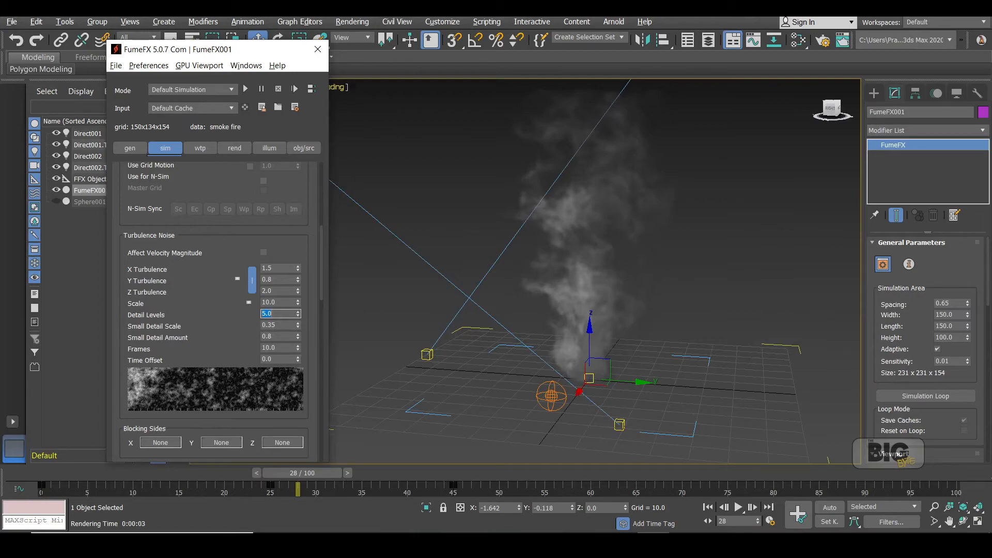
{"action": "type", "text": "4"}
{"action": "key", "text": "Return"}
{"action": "type", "text": "5"}
{"action": "key", "text": "Return"}
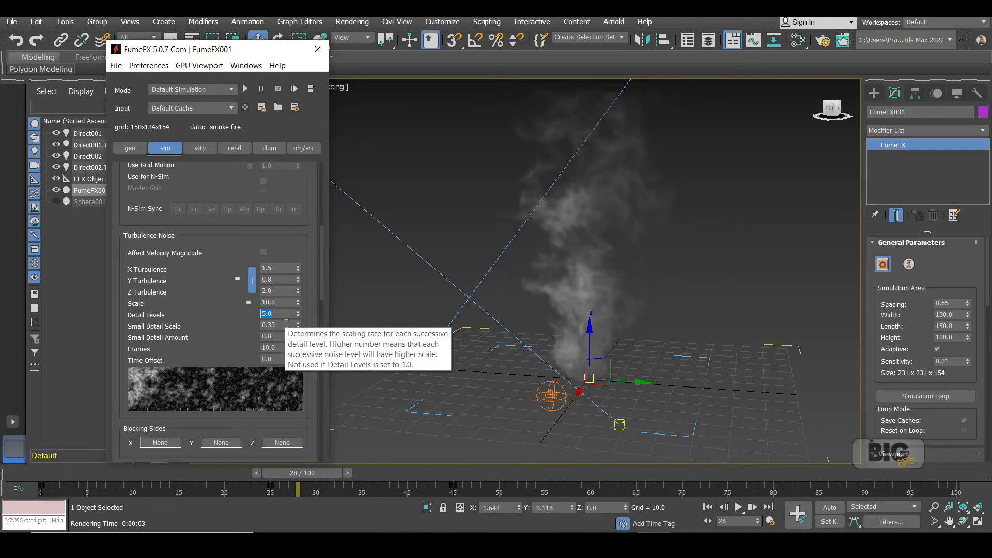
Try 0.6 and 0.5 for the turbulence noise's Small Detail Scale and settle on 0.65.
{"action": "double_click", "coordinate": [286, 324]}
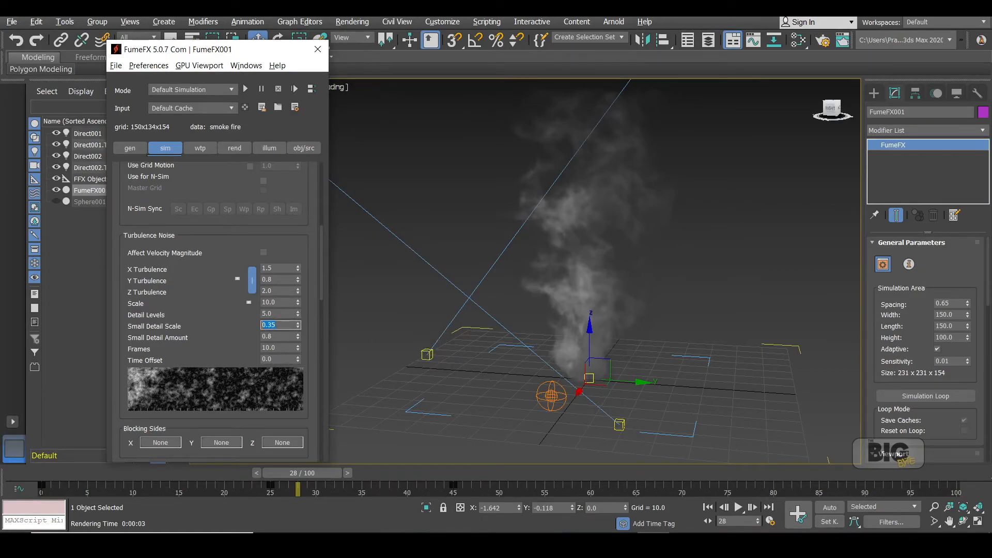
{"action": "type", "text": "0.6"}
{"action": "key", "text": "Return"}
{"action": "type", "text": "0.5"}
{"action": "key", "text": "Return"}
{"action": "type", "text": "0.65"}
{"action": "key", "text": "Return"}
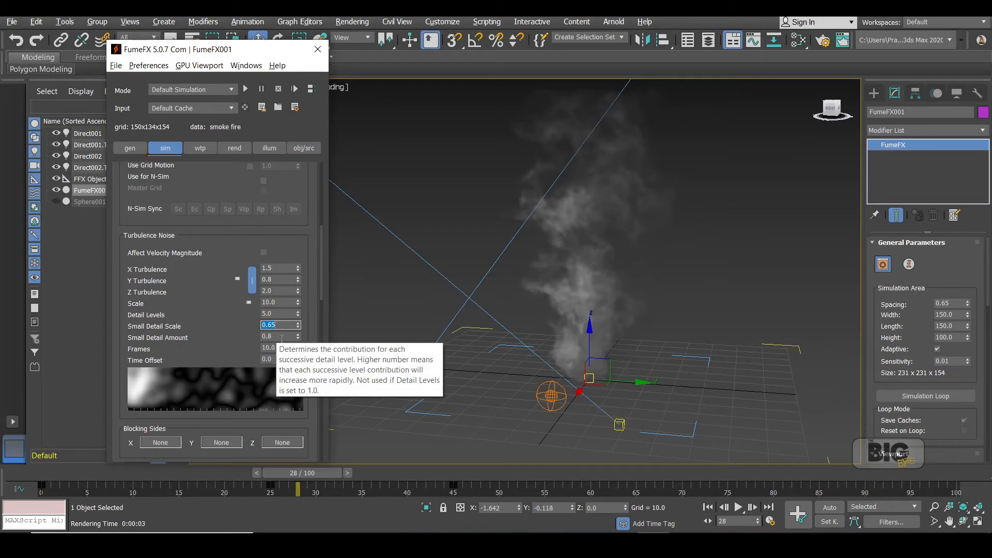
Test several Small Detail Amount values between 0.1 and 0.9 for the turbulence noise and settle on 0.85.
{"action": "key", "text": "Tab"}
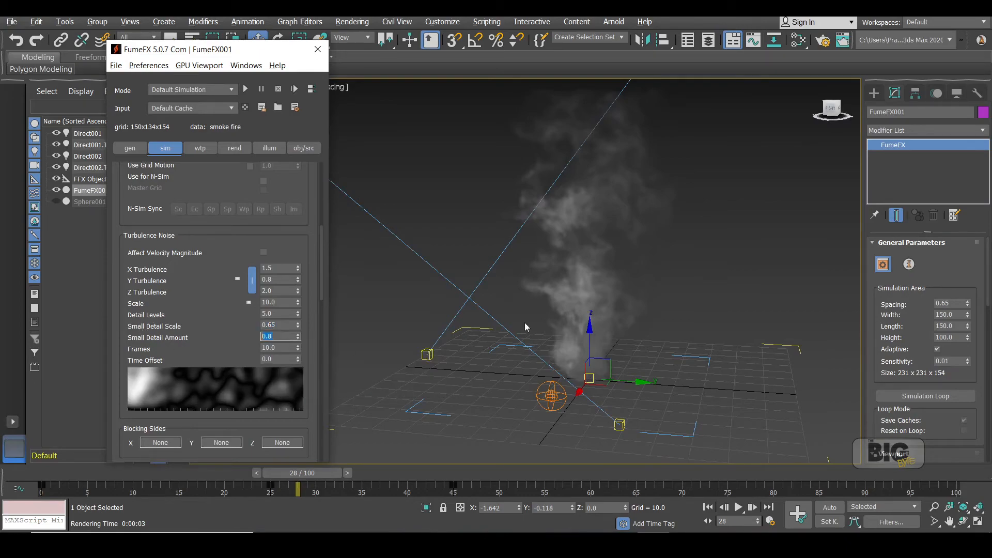
{"action": "type", "text": "0.9"}
{"action": "key", "text": "Return"}
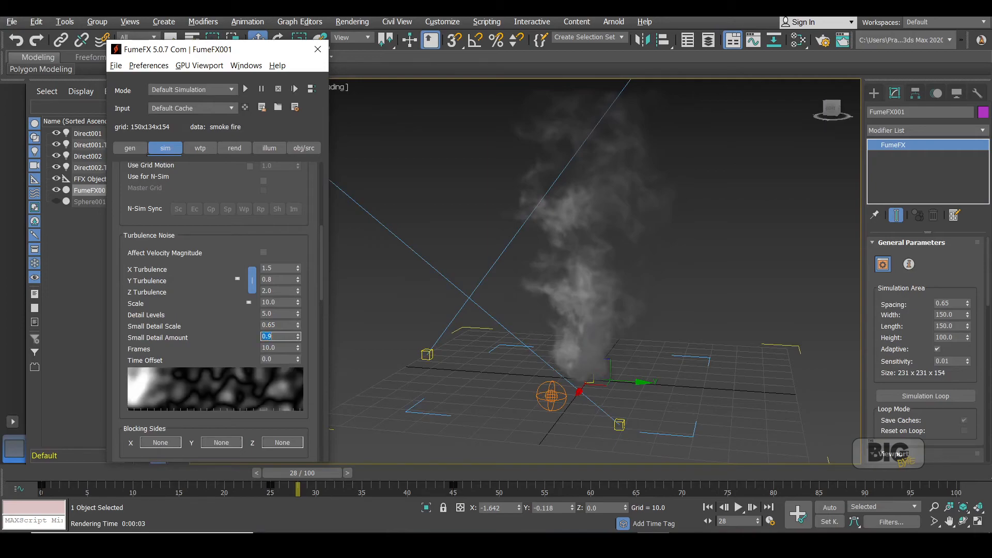
{"action": "type", "text": "0.6"}
{"action": "key", "text": "Return"}
{"action": "type", "text": "0.1"}
{"action": "key", "text": "Return"}
{"action": "type", "text": "0.7"}
{"action": "key", "text": "Return"}
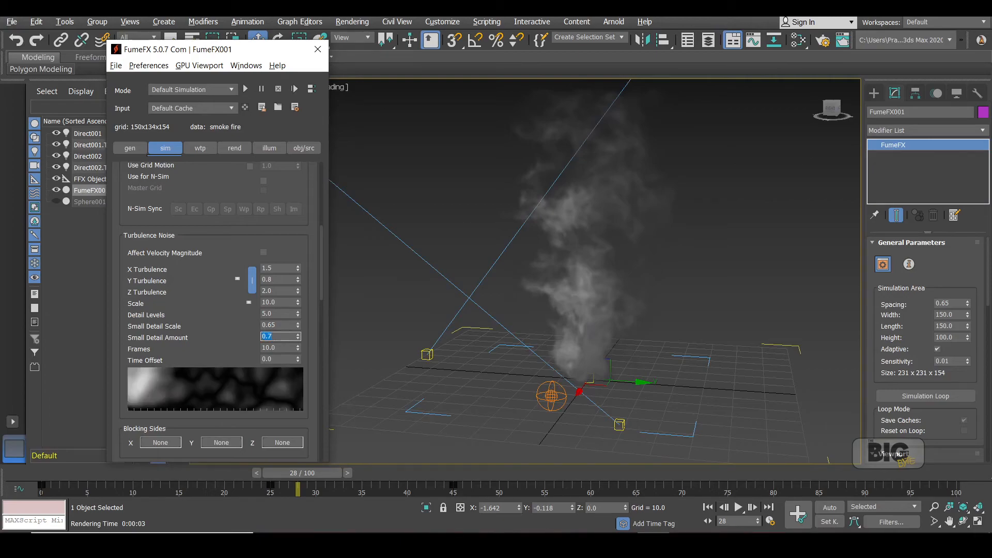
{"action": "type", "text": "0.85"}
{"action": "key", "text": "Return"}
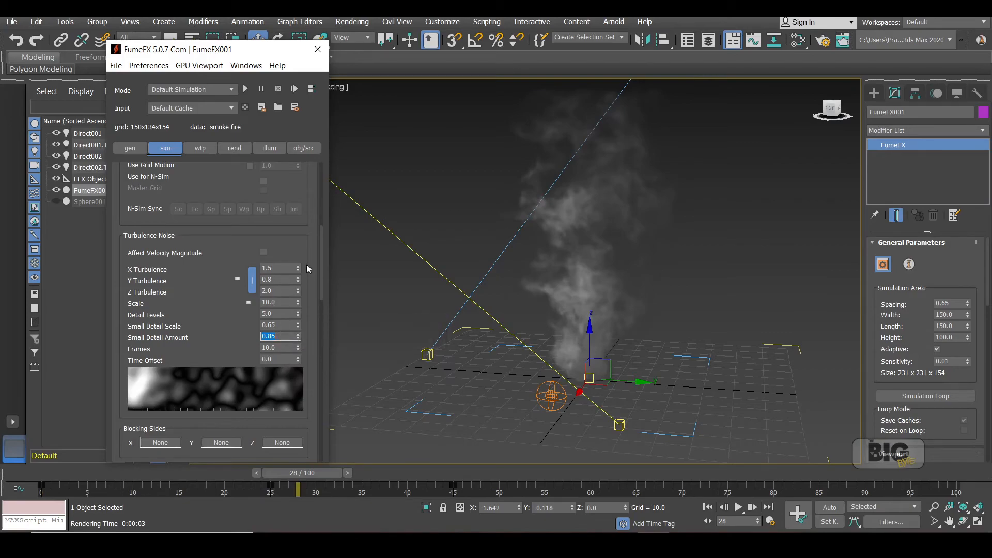
Rerun the simulation with the new turbulence detail settings and stop it at frame 22.
{"action": "left_click", "coordinate": [245, 90]}
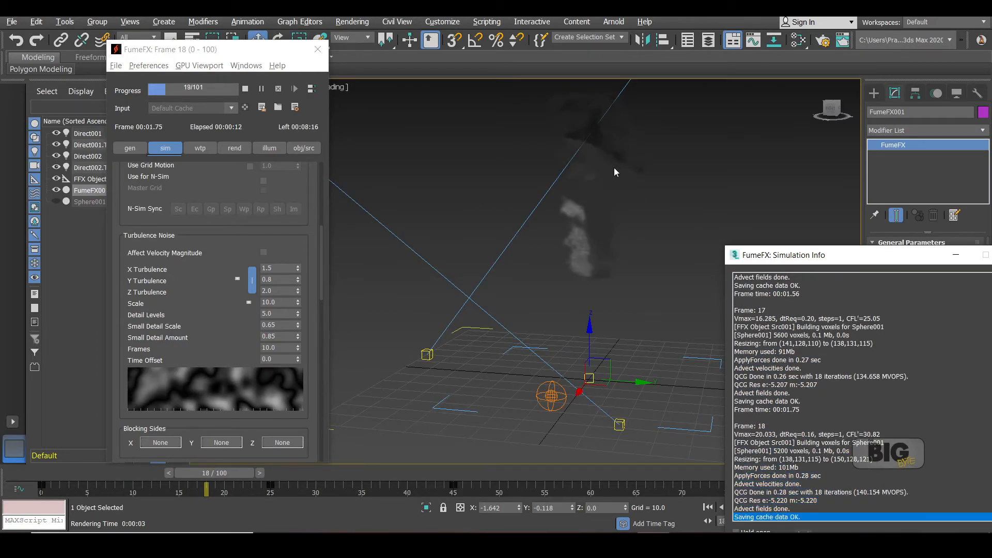
{"action": "left_click", "coordinate": [247, 92]}
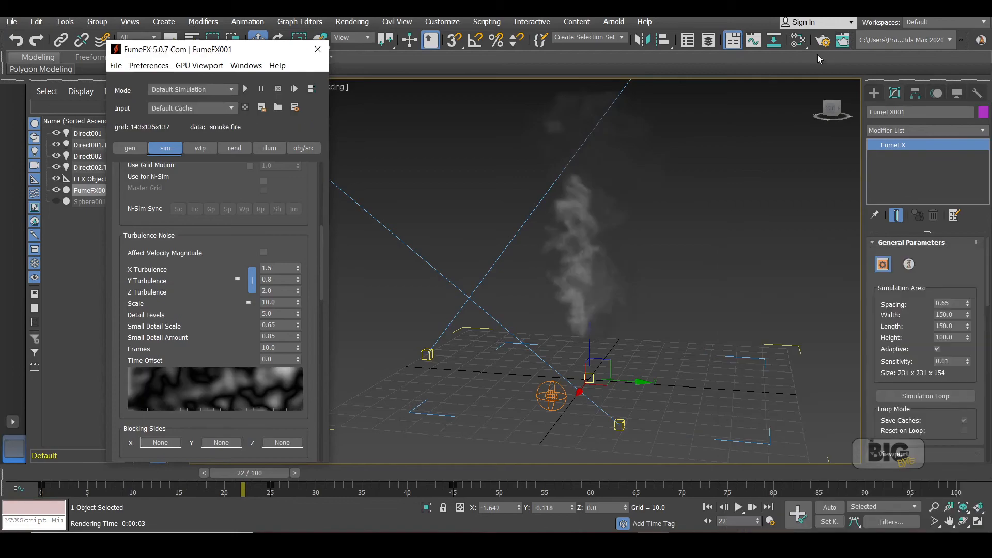
Clone the frame 28 render as a reference and render frame 22 in the perspective view.
{"action": "left_click", "coordinate": [842, 39]}
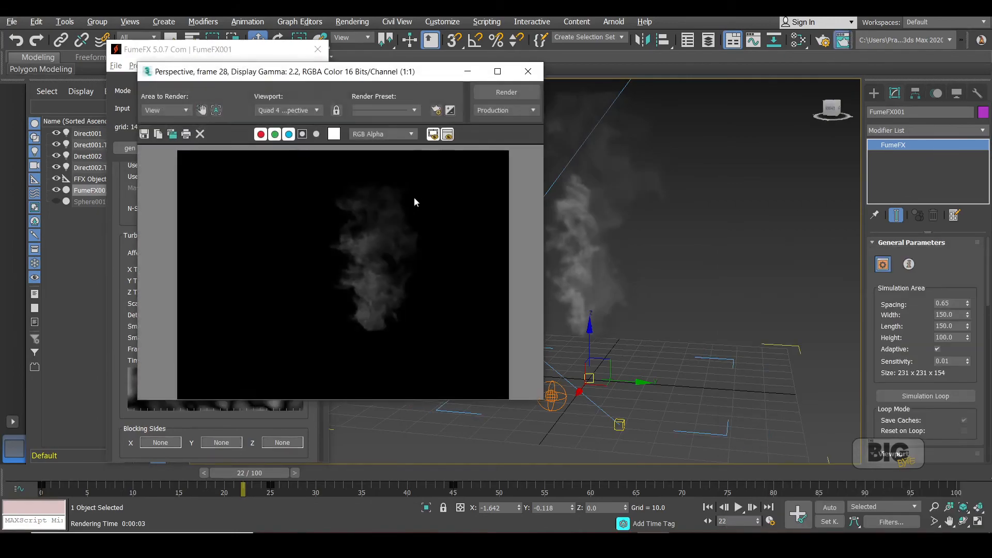
{"action": "left_click", "coordinate": [172, 134]}
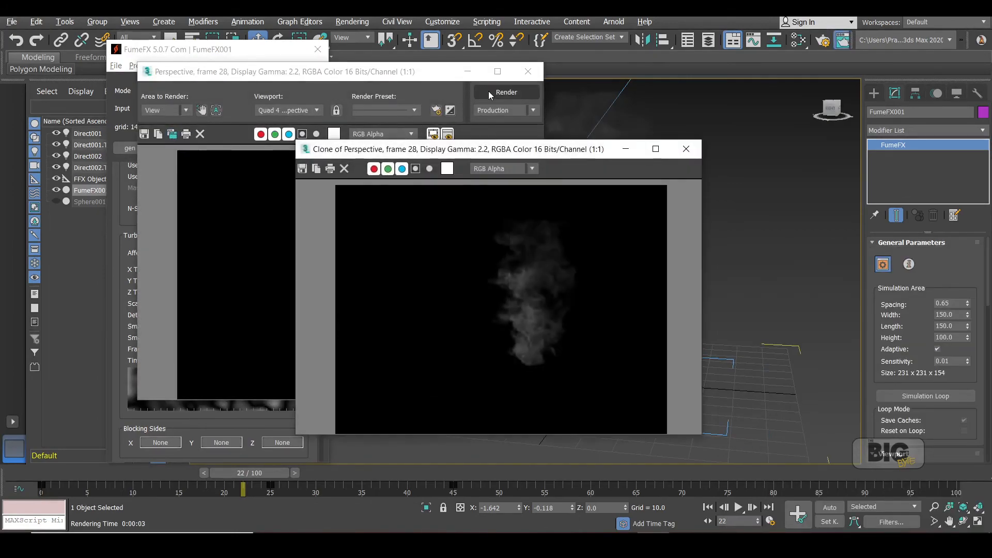
{"action": "left_click", "coordinate": [488, 91]}
Compare the frame 22 render with the cloned frame 28 render side by side at 2:1 zoom, and close both.
{"action": "left_click_drag", "start_coordinate": [378, 79], "coordinate": [295, 101]}
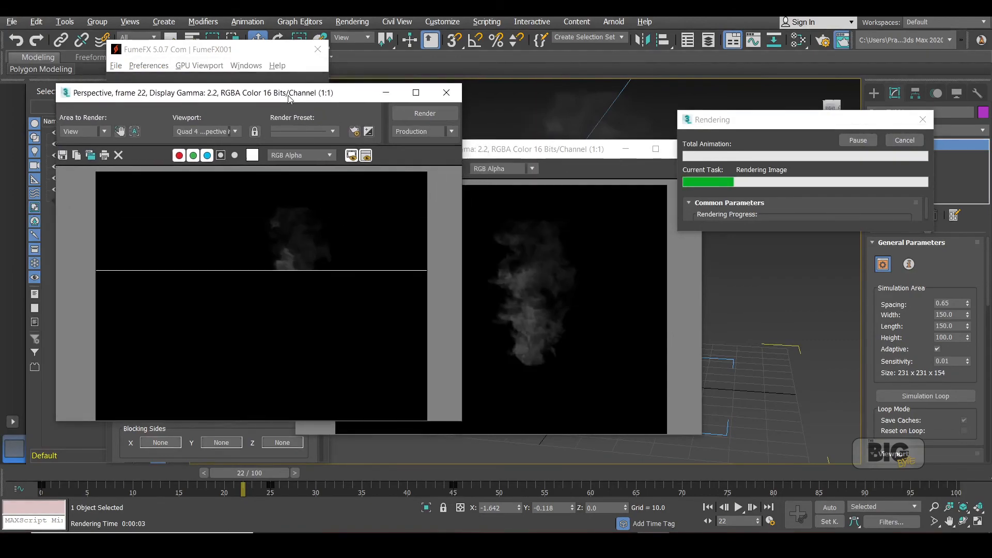
{"action": "scroll", "coordinate": [310, 308], "scroll_direction": "up", "scroll_amount": 1}
{"action": "scroll", "coordinate": [553, 300], "scroll_direction": "up", "scroll_amount": 1}
{"action": "middle_click_drag", "start_coordinate": [553, 300], "coordinate": [540, 255]}
{"action": "left_click_drag", "start_coordinate": [524, 152], "coordinate": [644, 129]}
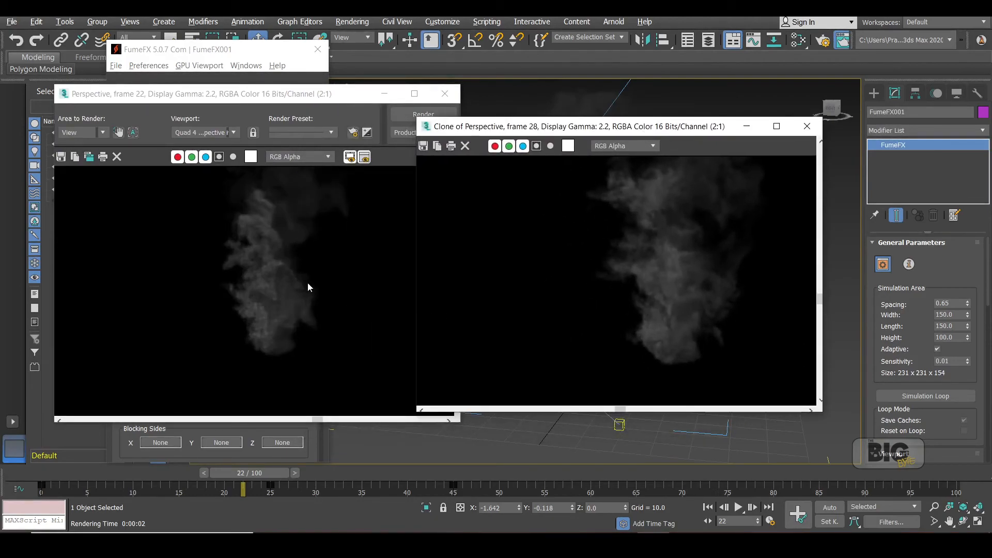
{"action": "left_click", "coordinate": [807, 126]}
{"action": "left_click", "coordinate": [444, 94]}
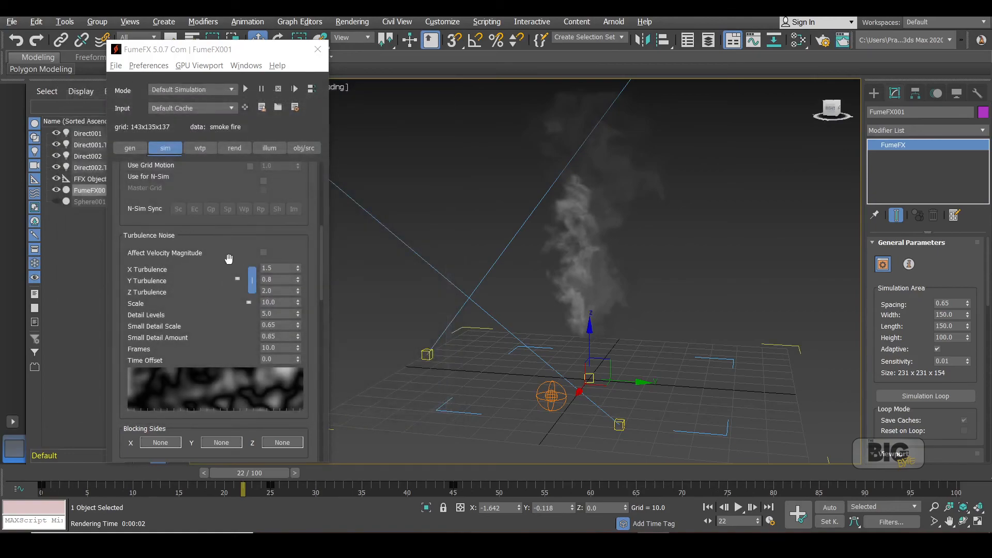
{"action": "scroll", "coordinate": [320, 260], "scroll_direction": "down", "scroll_amount": 2}
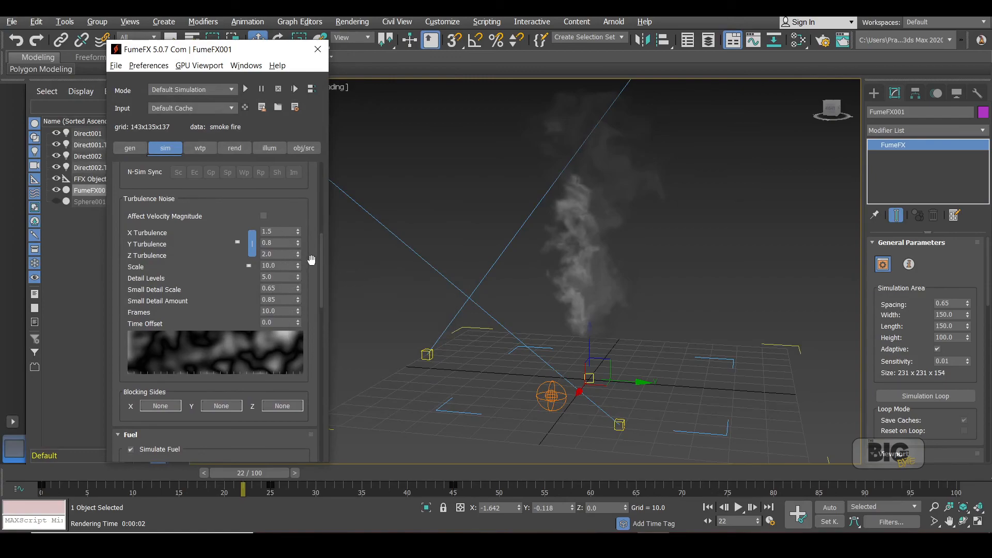
{"action": "left_click_drag", "start_coordinate": [321, 244], "coordinate": [310, 171]}
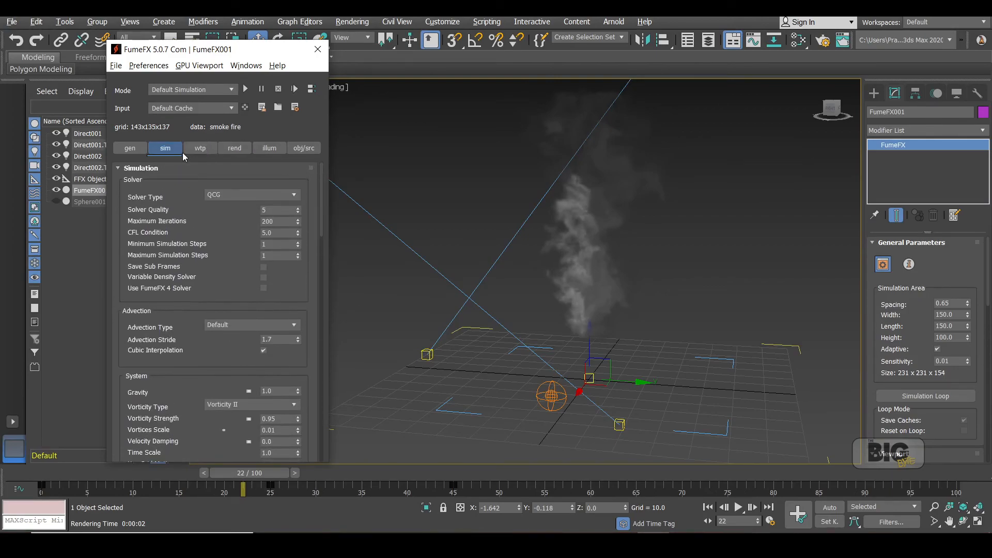
{"action": "left_click", "coordinate": [130, 148]}
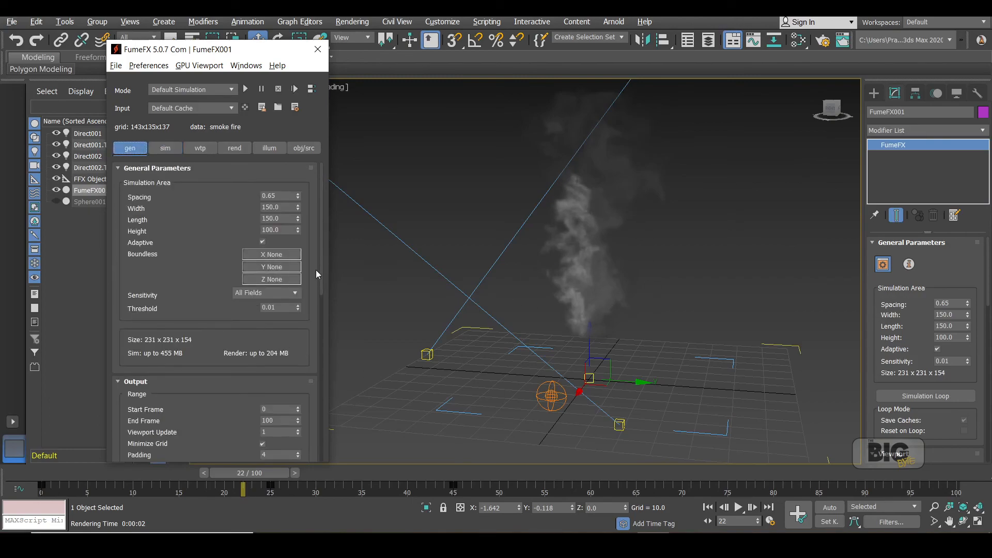
{"action": "left_click_drag", "start_coordinate": [320, 275], "coordinate": [324, 245]}
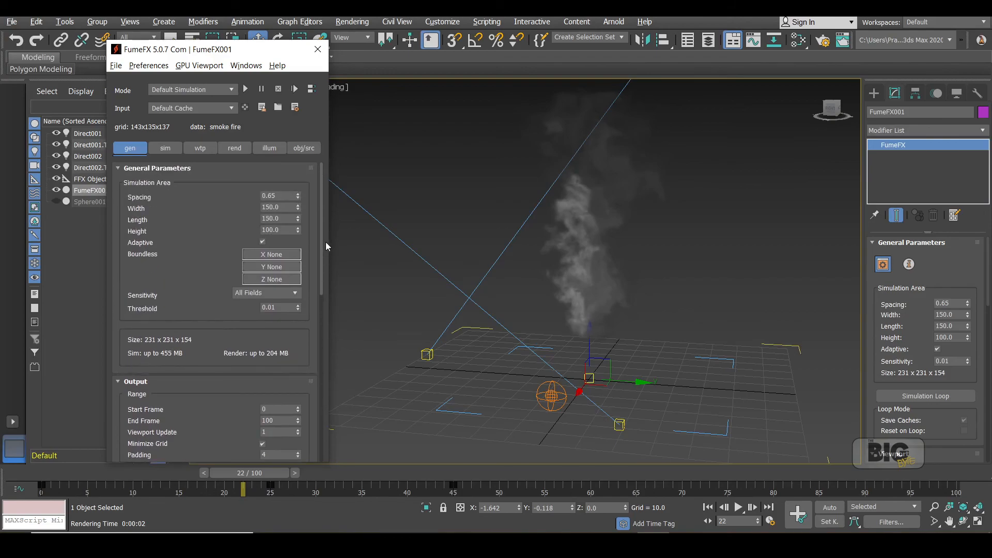